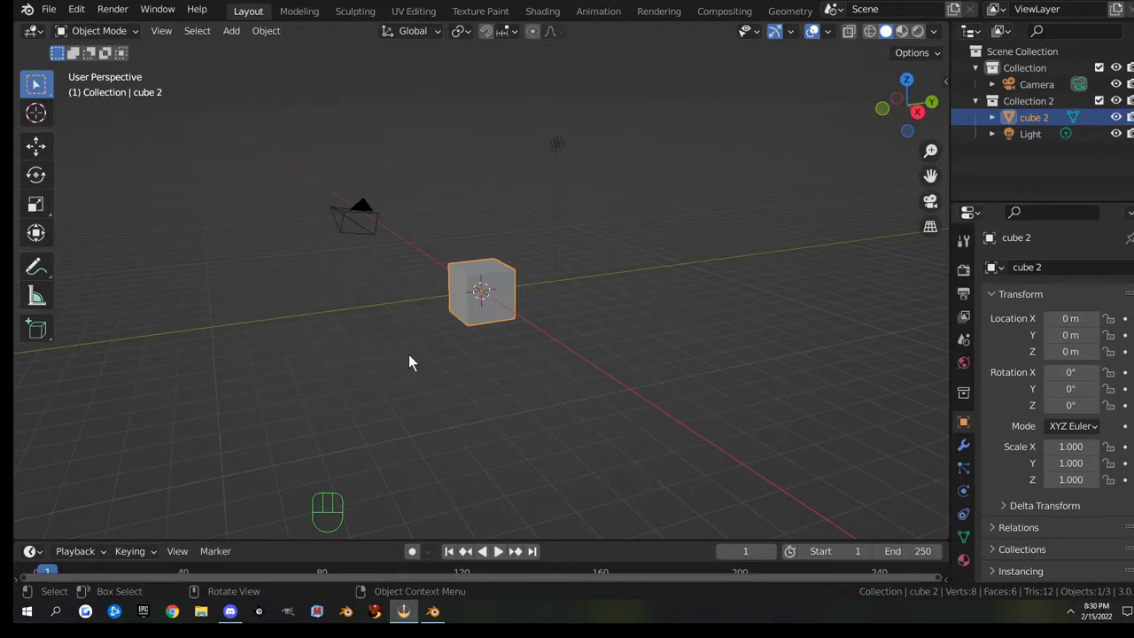
Enter Edit Mode on the cube and select its top face in face selection mode.
{"action": "mouse_move", "coordinate": [330, 307]}
{"action": "middle_mouse_down"}
{"action": "mouse_move", "coordinate": [395, 355]}
{"action": "mouse_move", "coordinate": [350, 299]}
{"action": "middle_mouse_up"}
{"action": "scroll", "coordinate": [411, 333], "scroll_direction": "up", "scroll_amount": 2}
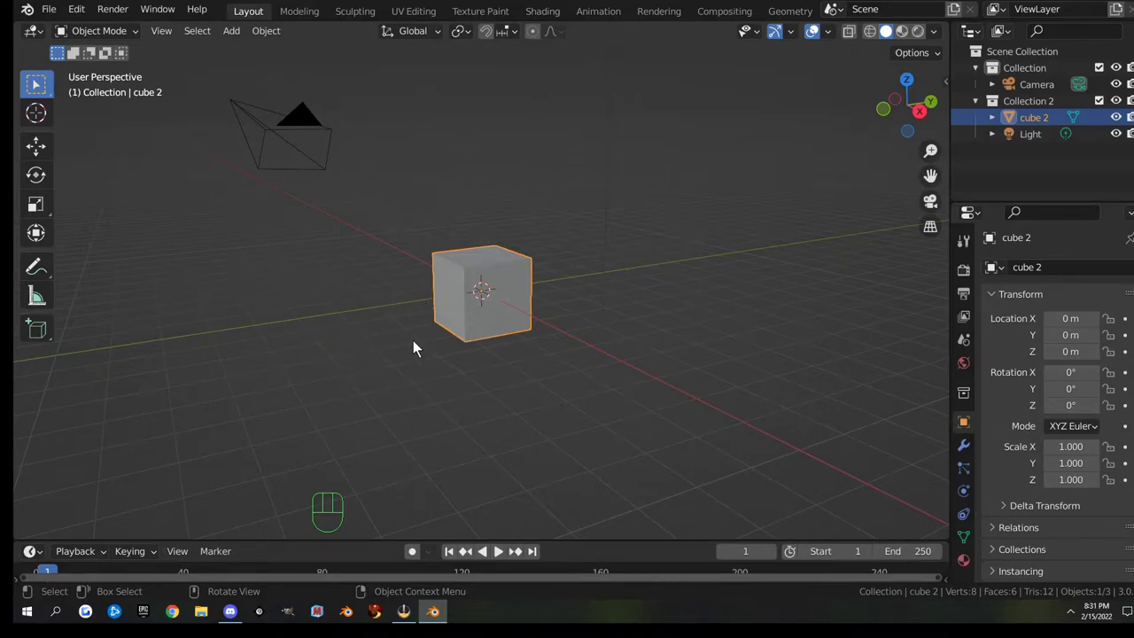
{"action": "key", "text": "Tab"}
{"action": "middle_click_drag", "start_coordinate": [405, 312], "coordinate": [427, 305]}
{"action": "key", "text": "1"}
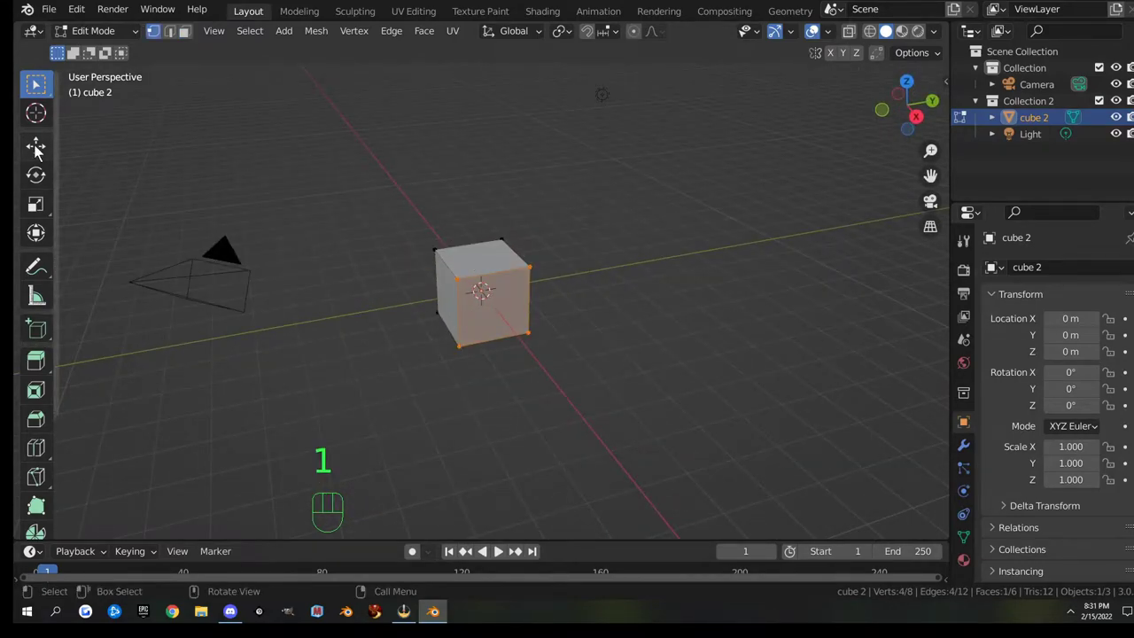
{"action": "scroll", "coordinate": [101, 329], "scroll_direction": "down", "scroll_amount": 2}
{"action": "scroll", "coordinate": [44, 376], "scroll_direction": "down", "scroll_amount": 2}
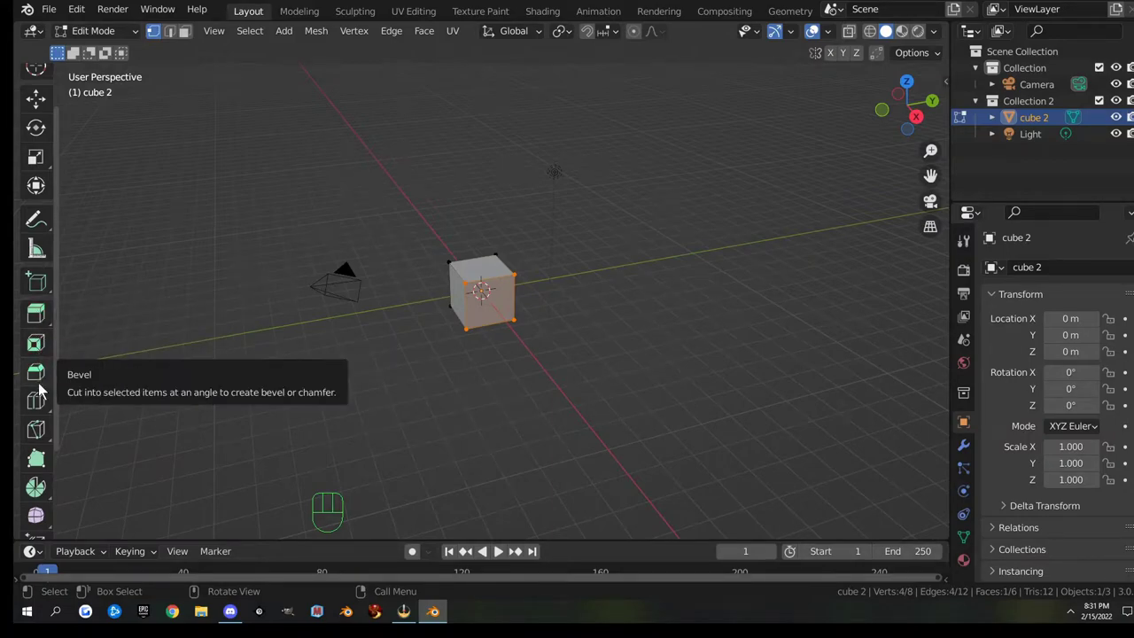
{"action": "middle_click_drag", "start_coordinate": [567, 409], "coordinate": [512, 376]}
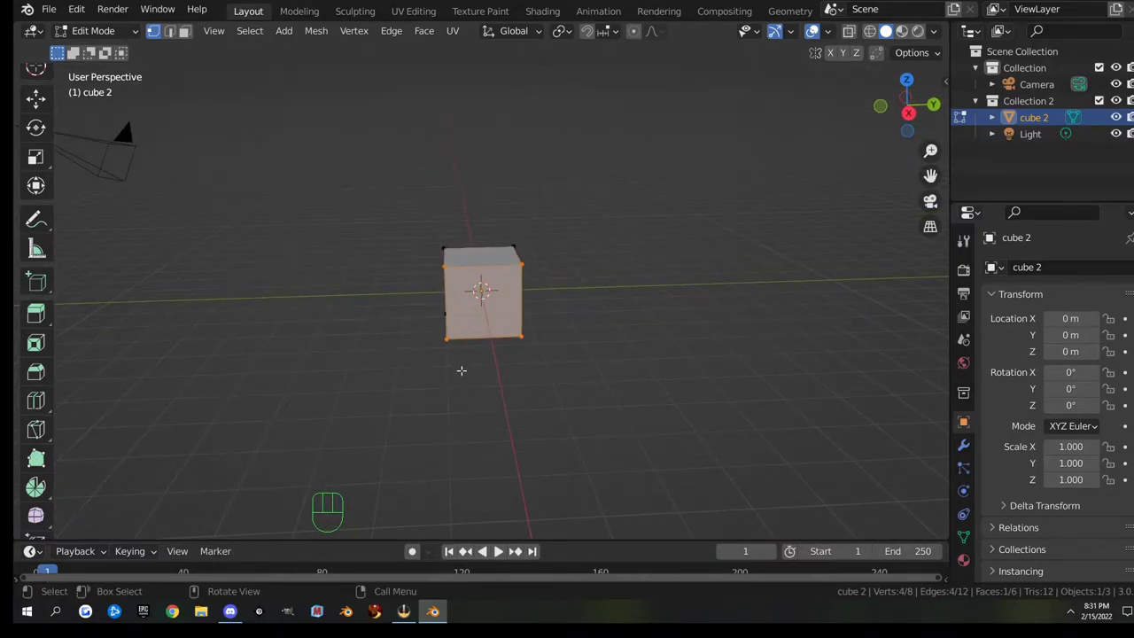
{"action": "key", "text": "3"}
{"action": "left_click", "coordinate": [474, 264]}
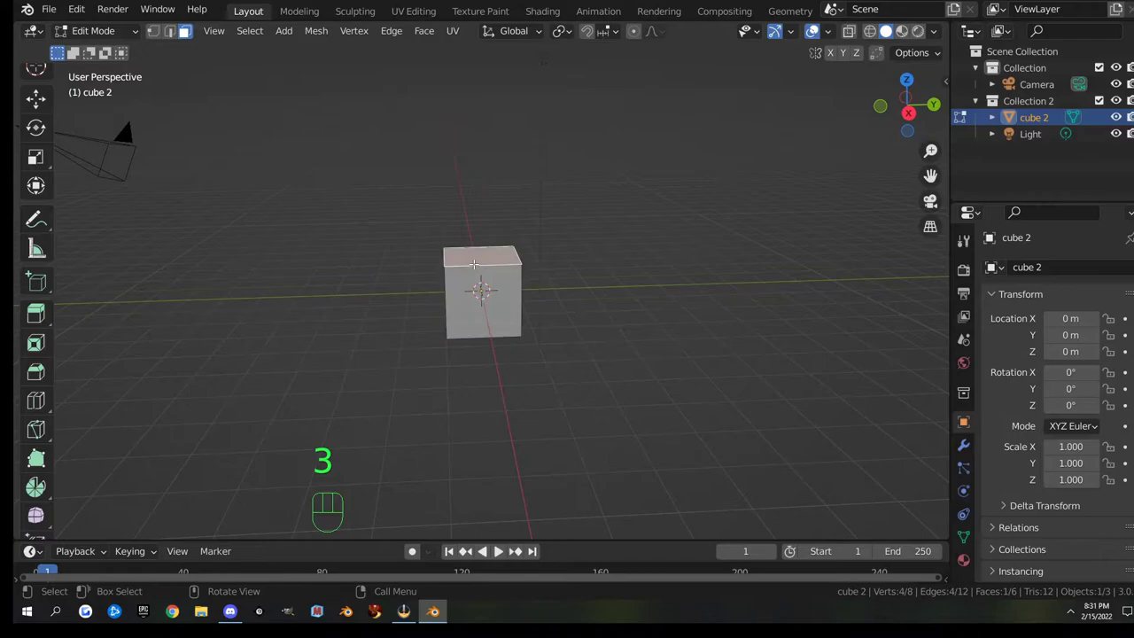
Try a three-segment bevel about 0.7 m wide on the cube's top face, and undo it.
{"action": "middle_click_drag", "start_coordinate": [363, 322], "coordinate": [568, 396]}
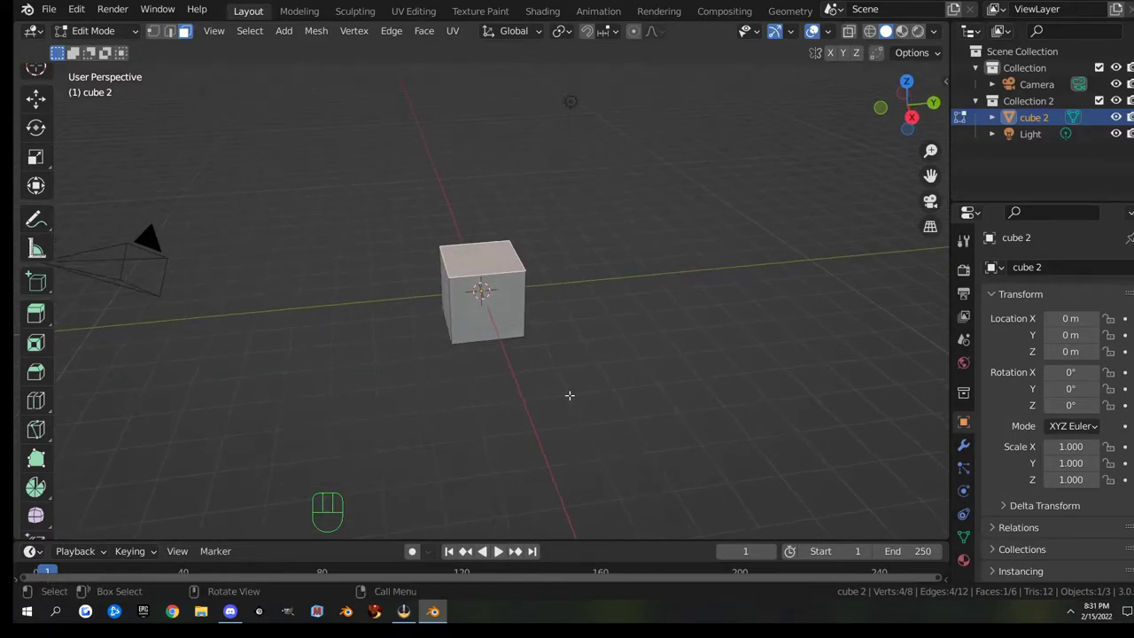
{"action": "key", "text": "ctrl+b"}
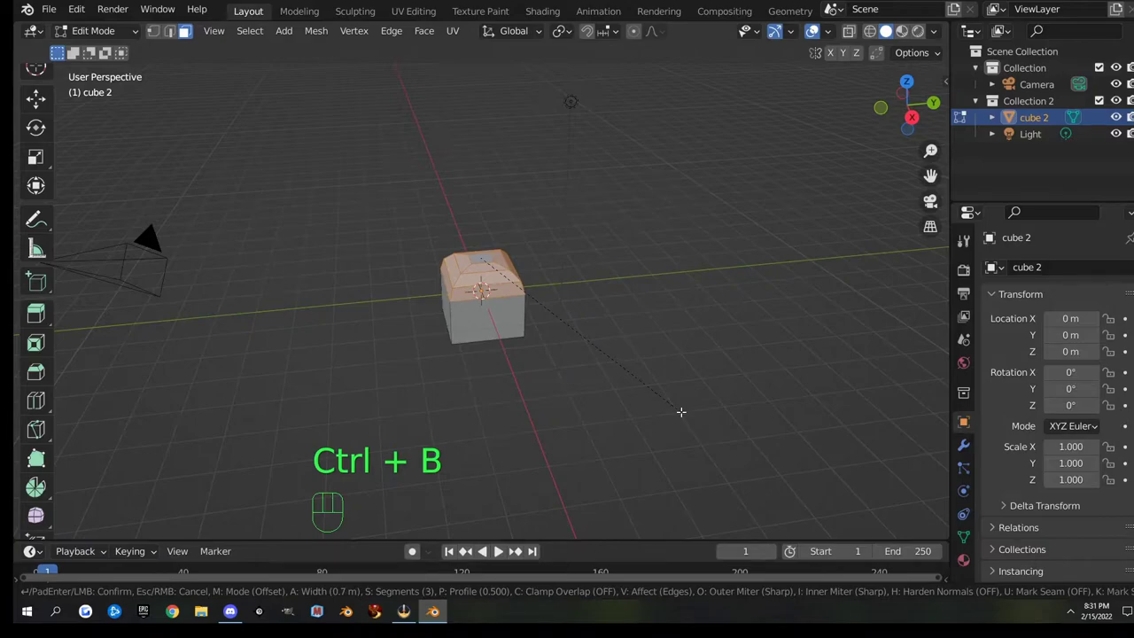
{"action": "left_click", "coordinate": [681, 412]}
{"action": "mouse_move", "coordinate": [547, 392]}
{"action": "middle_mouse_down"}
{"action": "mouse_move", "coordinate": [547, 334]}
{"action": "mouse_move", "coordinate": [553, 395]}
{"action": "middle_mouse_up"}
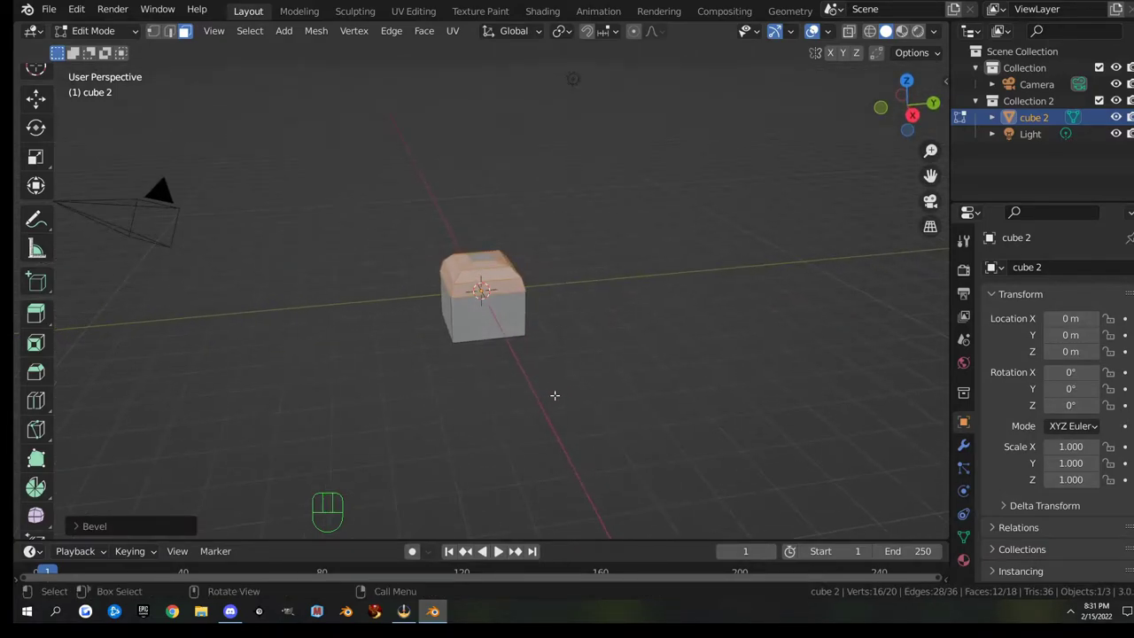
{"action": "key", "text": "ctrl+z"}
Bevel the edges of the cube's top face with 4 segments and a width of about 0.65 m.
{"action": "key", "text": "ctrl+b"}
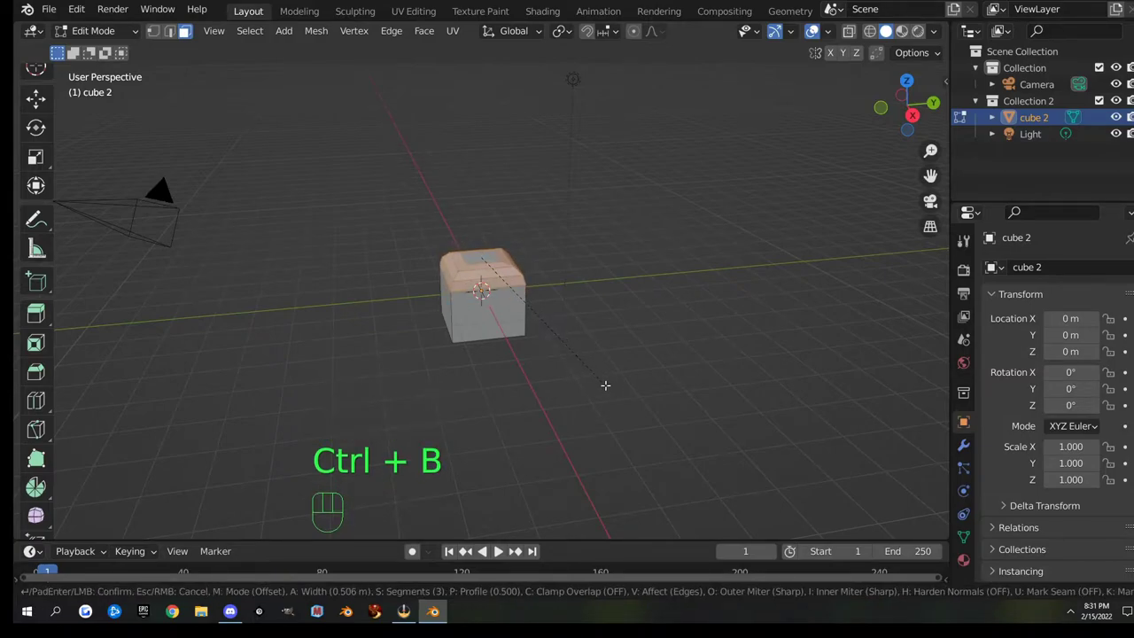
{"action": "scroll", "coordinate": [606, 386], "scroll_direction": "down", "scroll_amount": 2}
{"action": "scroll", "coordinate": [604, 385], "scroll_direction": "up", "scroll_amount": 3}
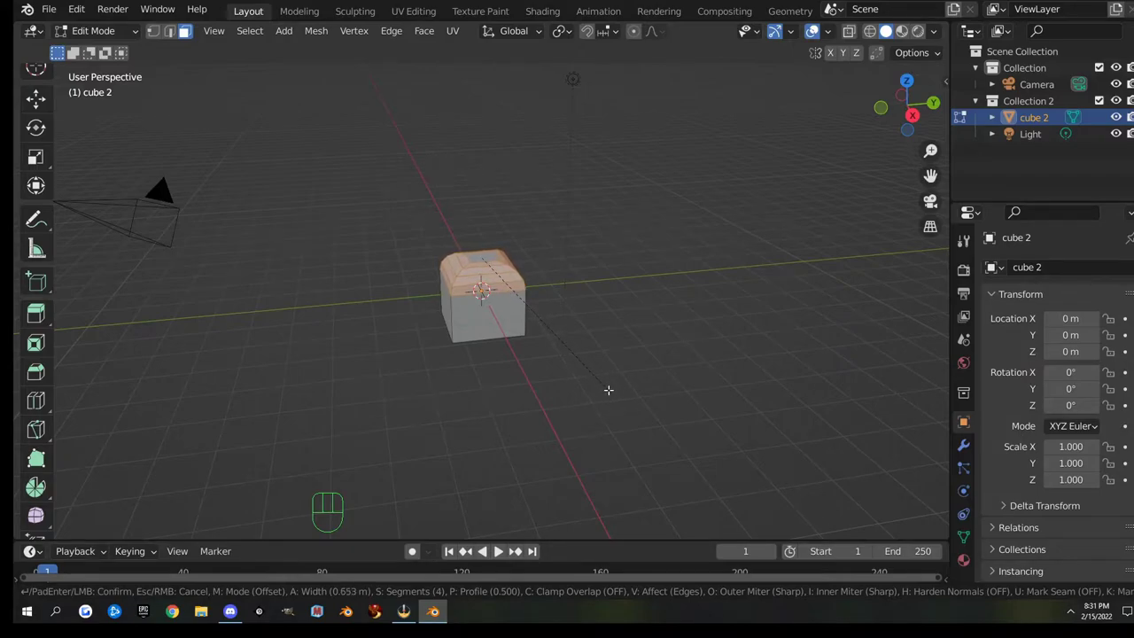
{"action": "left_click", "coordinate": [607, 388]}
{"action": "middle_click_drag", "start_coordinate": [580, 377], "coordinate": [638, 400]}
Return to Object Mode and delete the camera and the light, leaving only the cube.
{"action": "key", "text": "Tab"}
{"action": "scroll", "coordinate": [615, 385], "scroll_direction": "down", "scroll_amount": 5}
{"action": "left_click_drag", "start_coordinate": [201, 218], "coordinate": [288, 348]}
{"action": "left_click_drag", "start_coordinate": [431, 177], "coordinate": [556, 265], "text": "shift"}
{"action": "key", "text": "x"}
{"action": "left_click", "coordinate": [603, 271]}
Select the small flat face on top of the bevelled cube and extrude it straight up into a tall shaft in front view.
{"action": "scroll", "coordinate": [610, 335], "scroll_direction": "up", "scroll_amount": 3}
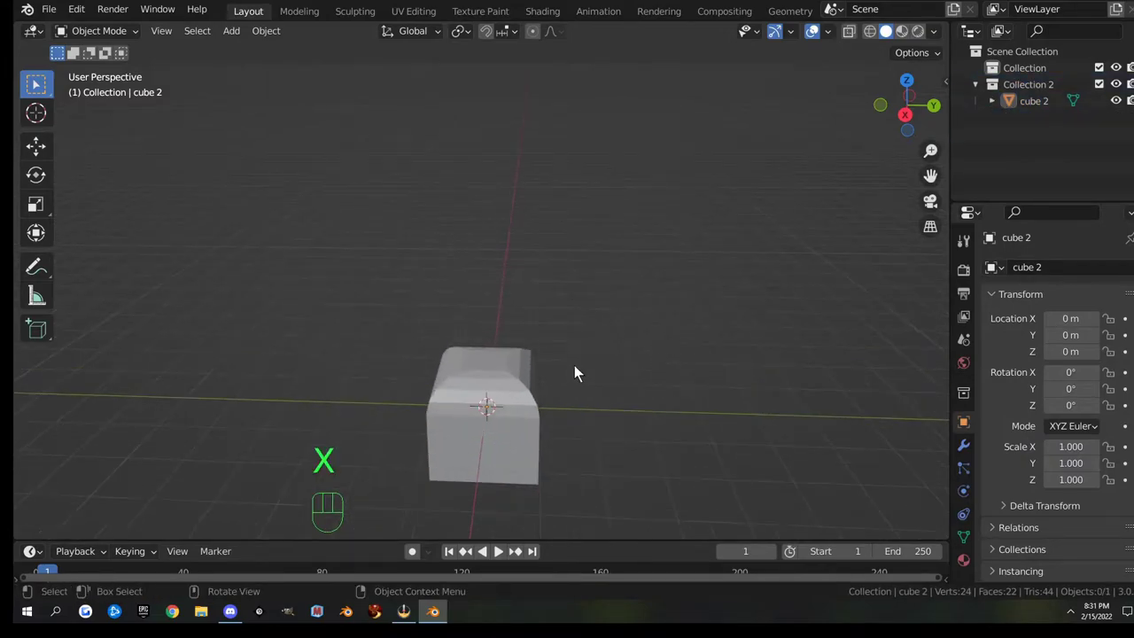
{"action": "left_click", "coordinate": [475, 373]}
{"action": "key", "text": "Tab"}
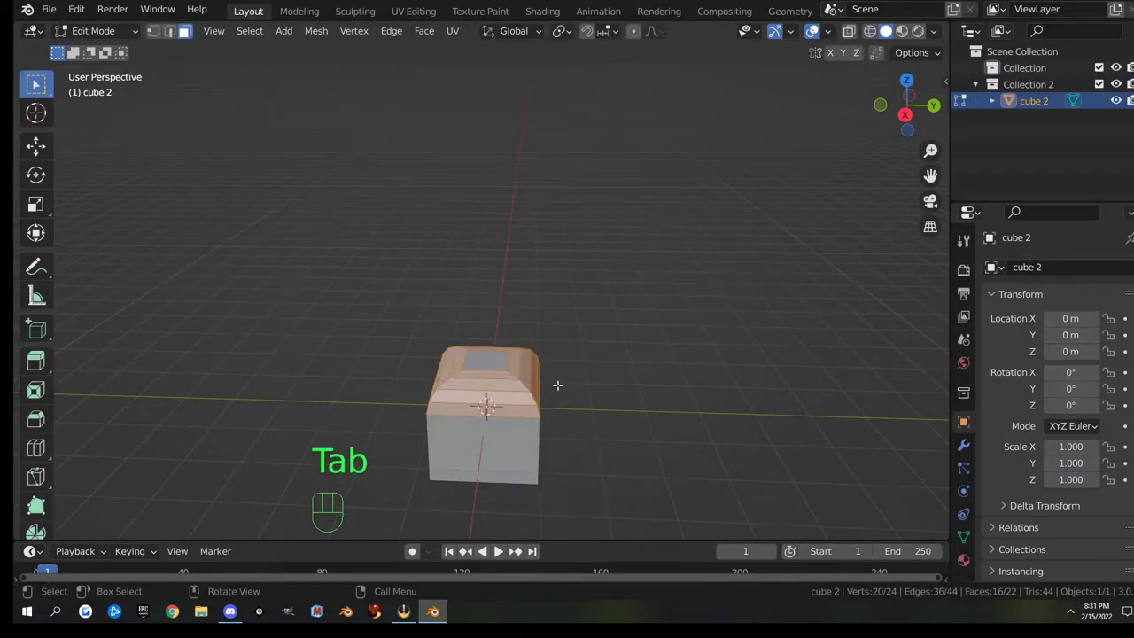
{"action": "key", "text": "3"}
{"action": "left_click", "coordinate": [488, 357]}
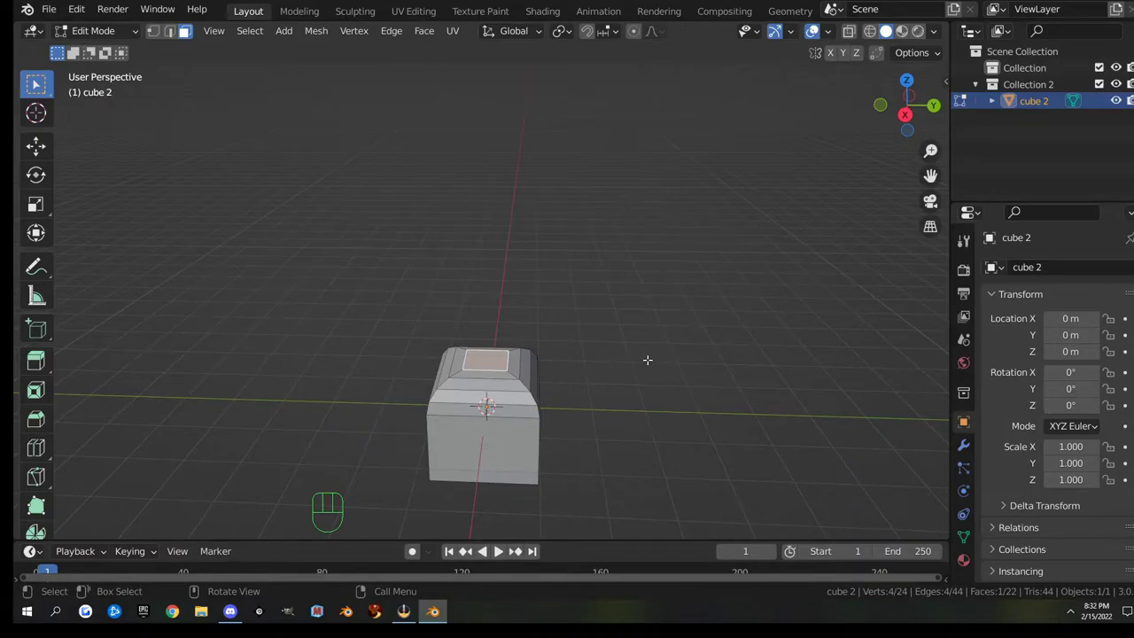
{"action": "key", "text": "KP_1"}
{"action": "scroll", "coordinate": [658, 366], "scroll_direction": "down", "scroll_amount": 3}
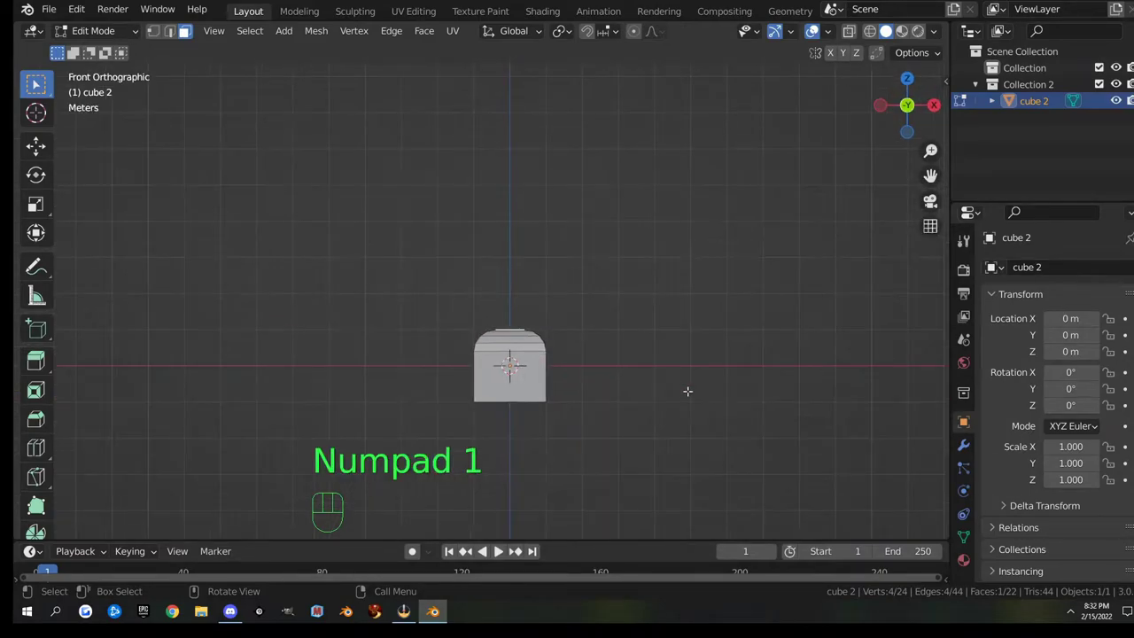
{"action": "key", "text": "e"}
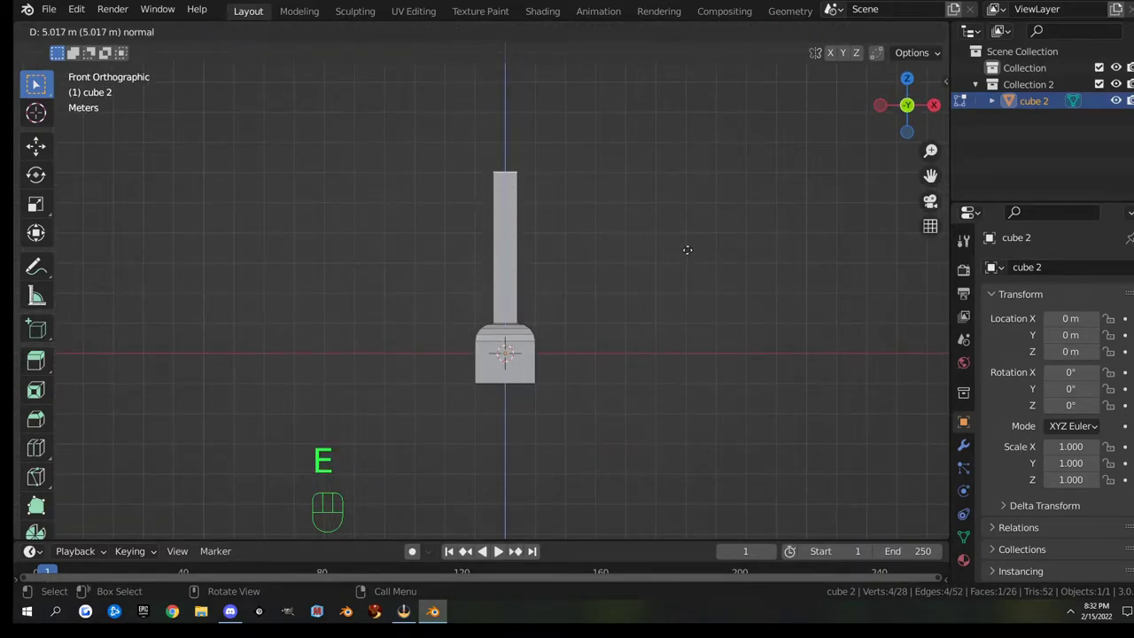
{"action": "left_click", "coordinate": [698, 194]}
Lengthen the shaft by moving its top face further up along the global Z axis.
{"action": "middle_click_drag", "start_coordinate": [686, 200], "coordinate": [683, 336], "text": "shift"}
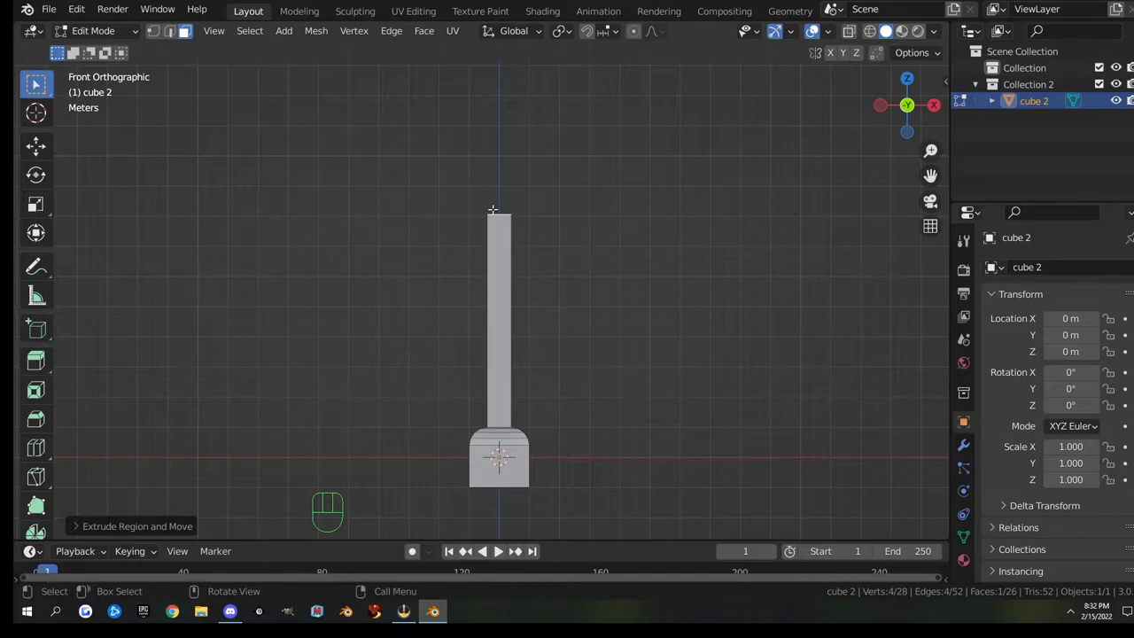
{"action": "key", "text": "g"}
{"action": "middle_click", "coordinate": [612, 260]}
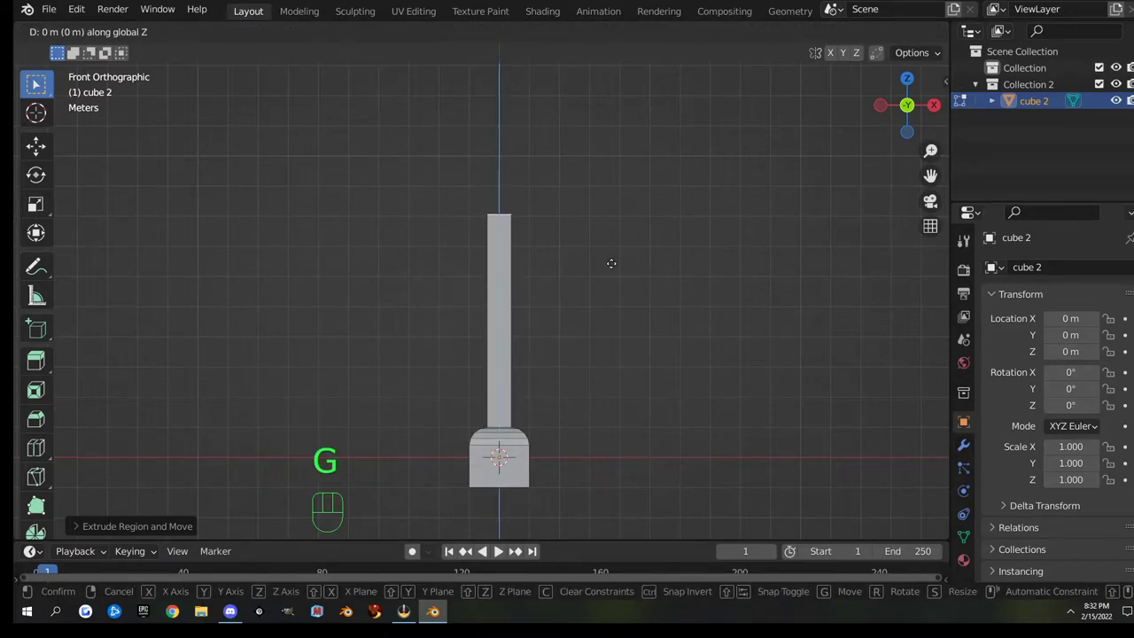
{"action": "left_click", "coordinate": [615, 189]}
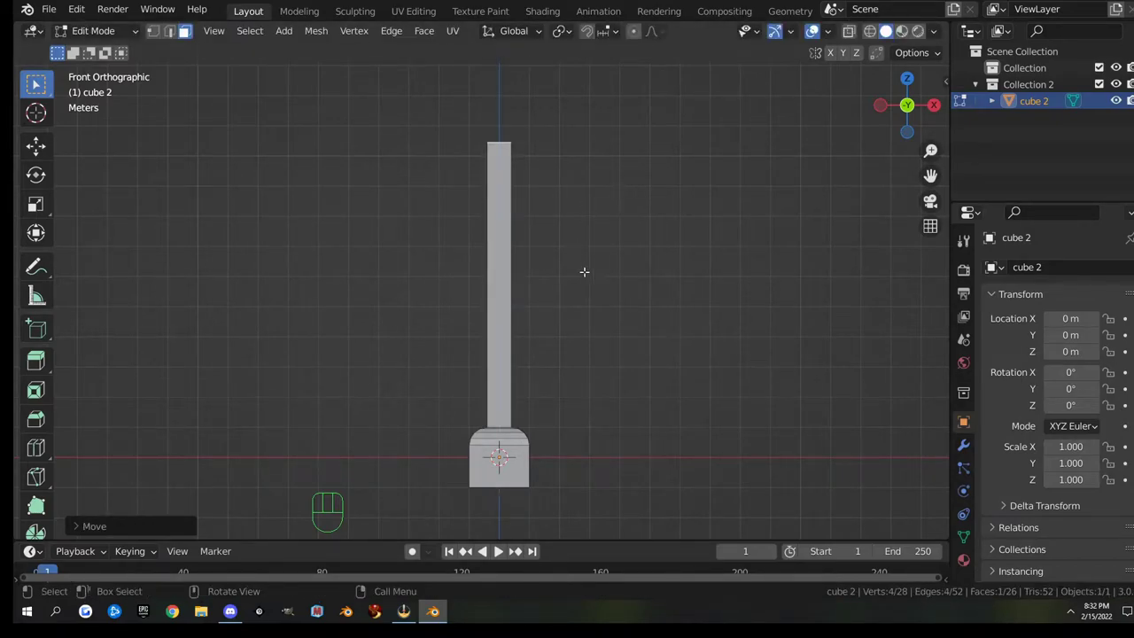
Extrude the shaft's top face up about 0.42 m and scale the new face outward to form a flare.
{"action": "middle_click_drag", "start_coordinate": [577, 243], "coordinate": [552, 307], "text": "shift"}
{"action": "scroll", "coordinate": [557, 299], "scroll_direction": "up", "scroll_amount": 1}
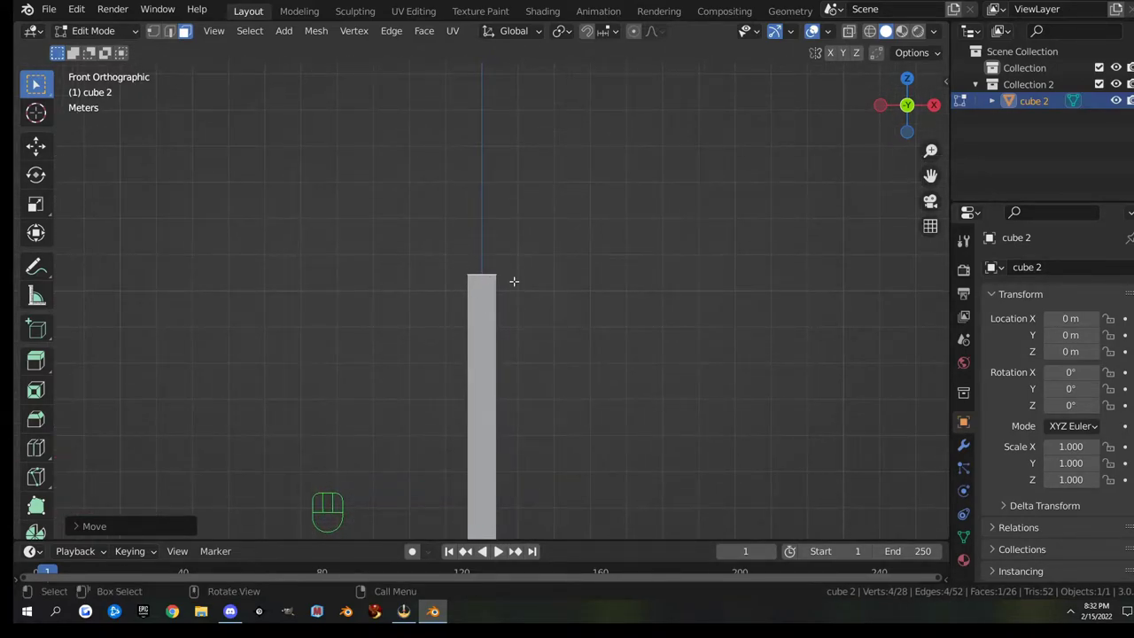
{"action": "key", "text": "e"}
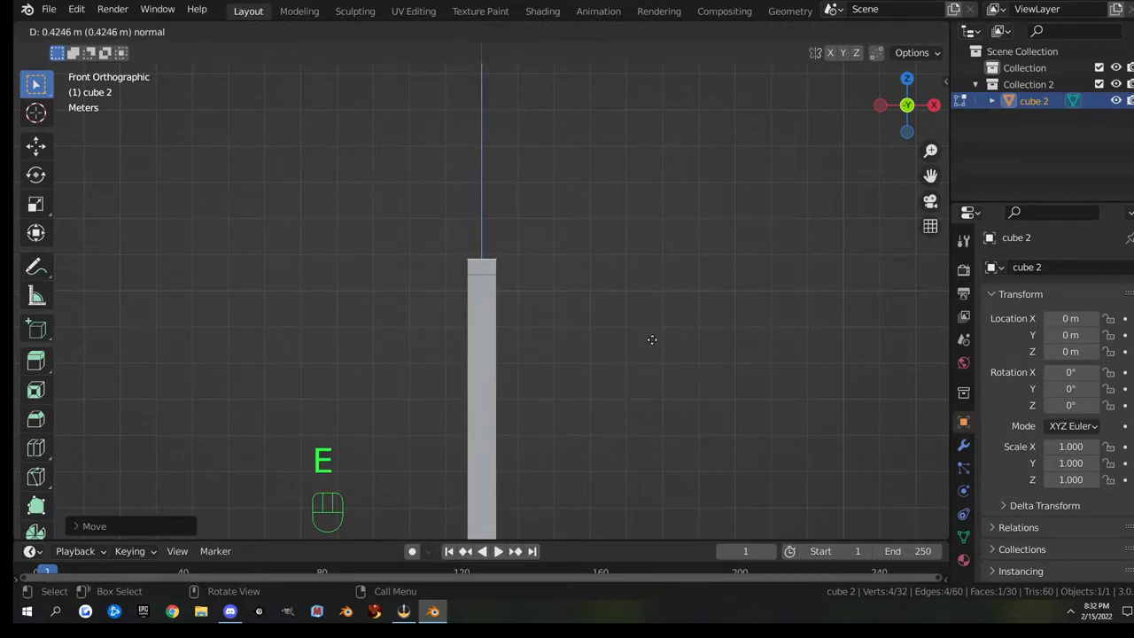
{"action": "left_click", "coordinate": [651, 340]}
{"action": "key", "text": "s"}
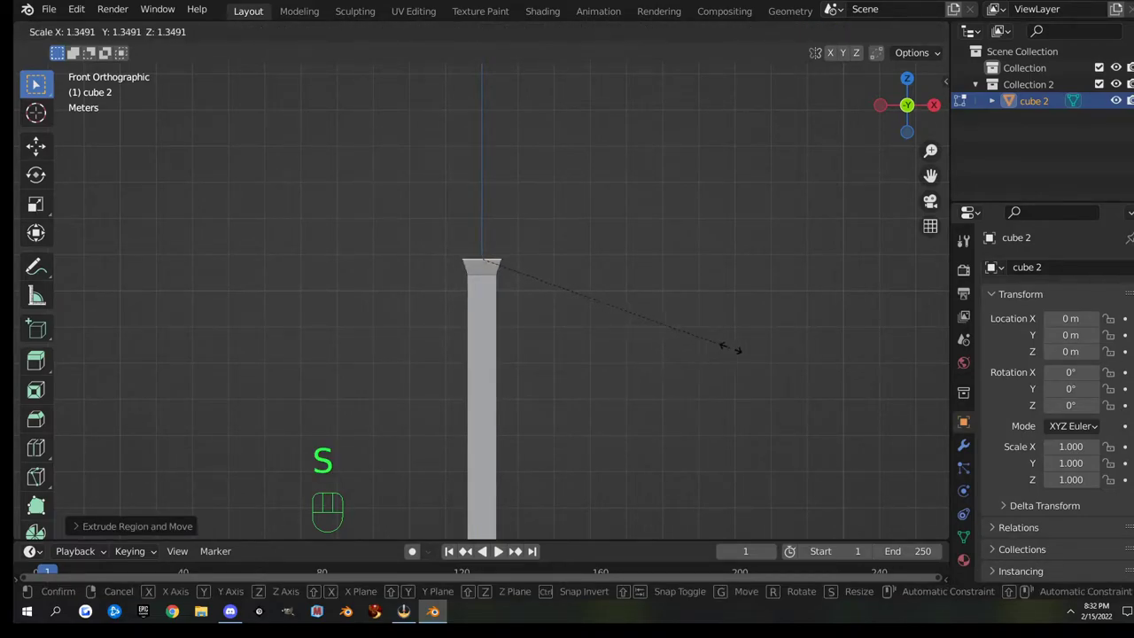
{"action": "left_click", "coordinate": [779, 356]}
Extrude the flared top up about 0.4 m more and widen the new face slightly to continue the curve.
{"action": "key", "text": "e"}
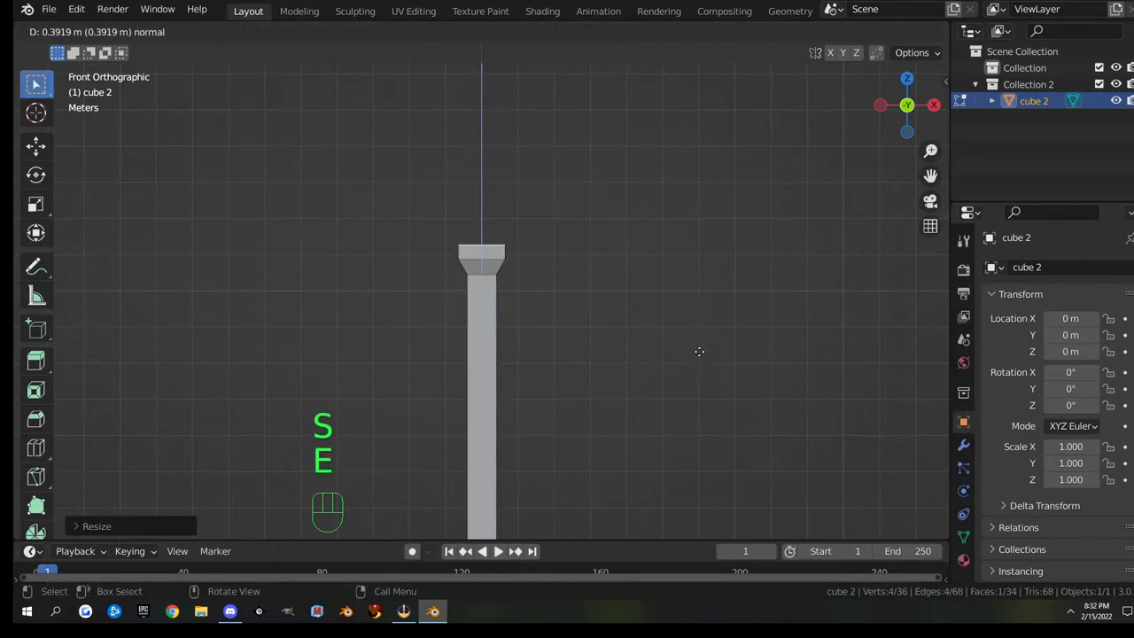
{"action": "left_click", "coordinate": [709, 352]}
{"action": "key", "text": "s"}
{"action": "left_click", "coordinate": [738, 357]}
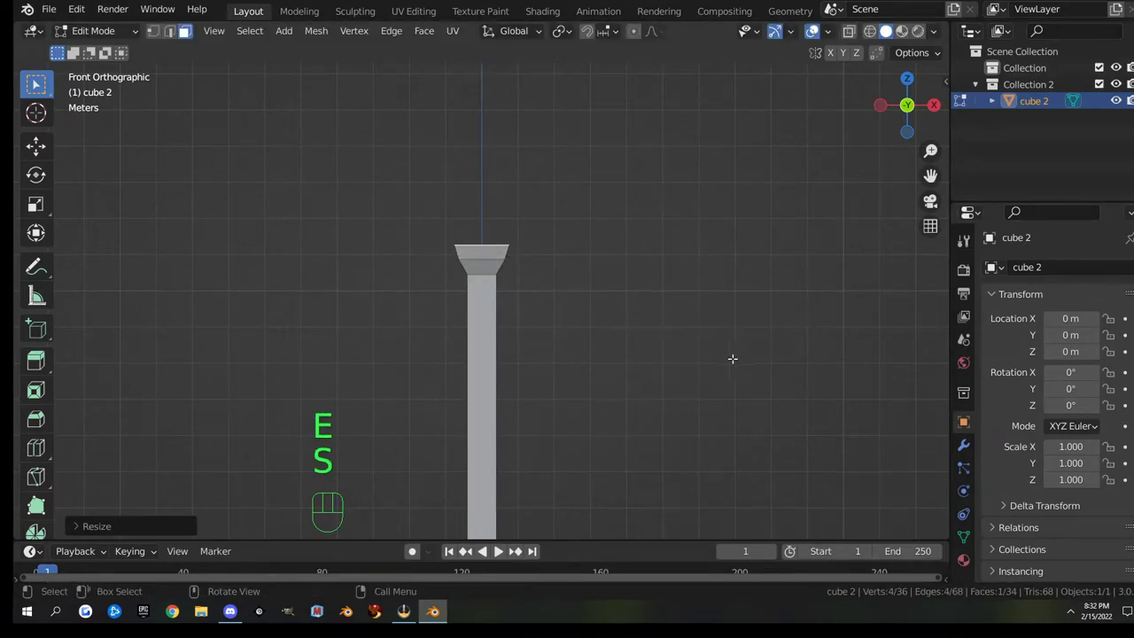
Extrude the widened top face straight up twice to form two short bands for the middle of the bulb.
{"action": "key", "text": "e"}
{"action": "left_click", "coordinate": [688, 348]}
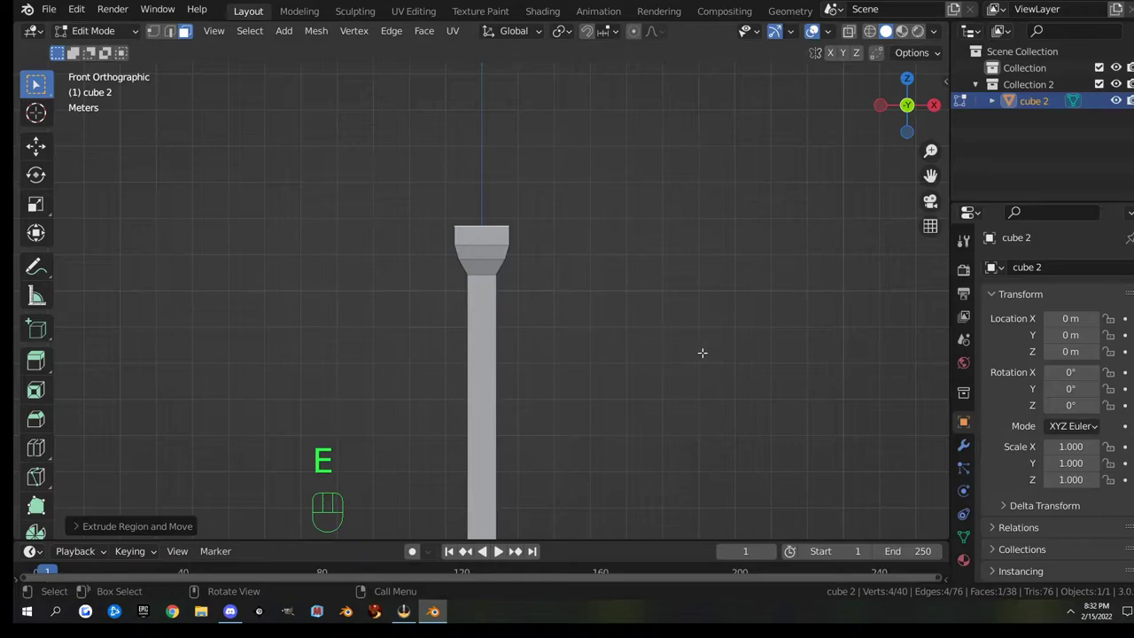
{"action": "key", "text": "e"}
{"action": "left_click", "coordinate": [693, 319]}
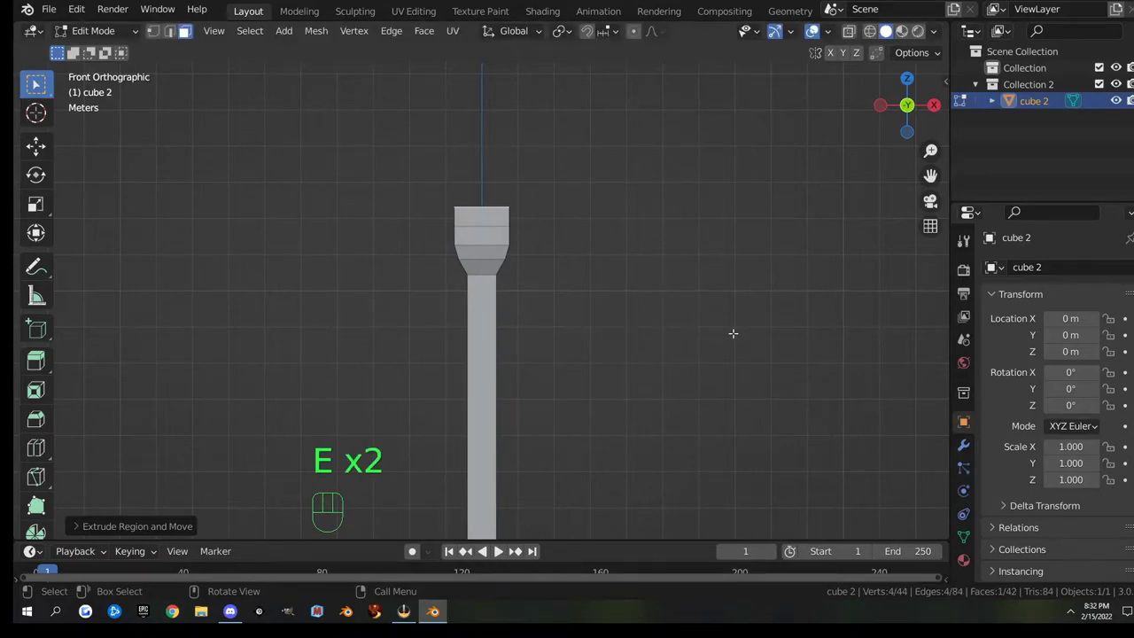
Round off the bulb by shrinking its top face, extruding it upward and scaling the new end face to about 0.44.
{"action": "key", "text": "s"}
{"action": "left_click", "coordinate": [660, 297]}
{"action": "key", "text": "e"}
{"action": "left_click", "coordinate": [679, 297]}
{"action": "key", "text": "s"}
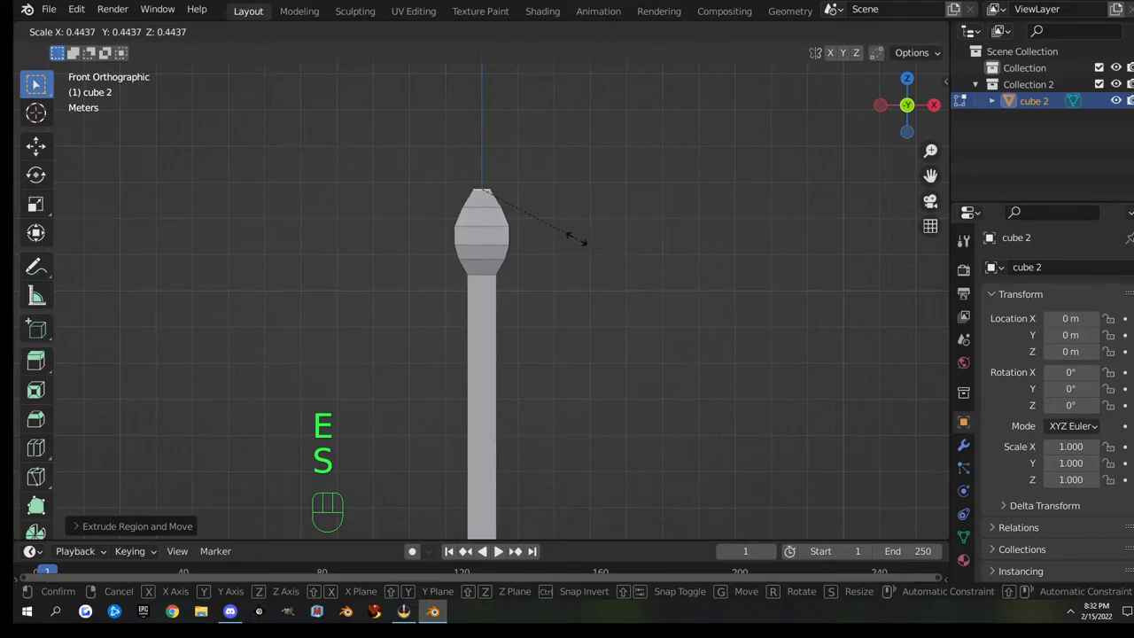
{"action": "left_click", "coordinate": [578, 240]}
Extrude a thin spire up from the top of the bulb and scale its end face down to a narrow tip.
{"action": "key", "text": "e"}
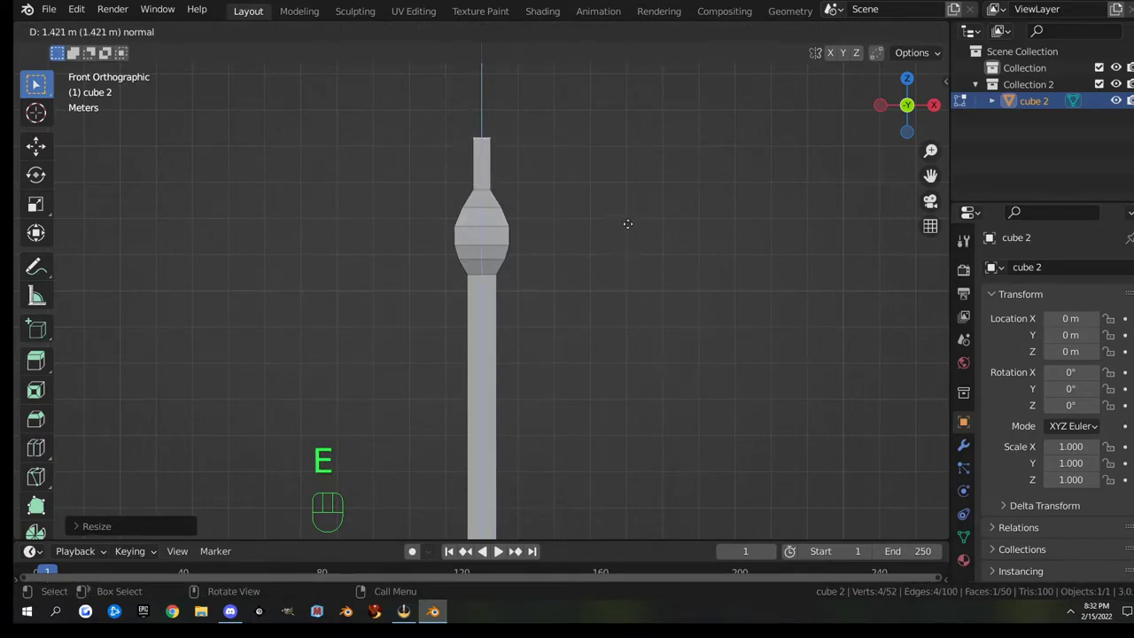
{"action": "left_click", "coordinate": [628, 216]}
{"action": "key", "text": "s"}
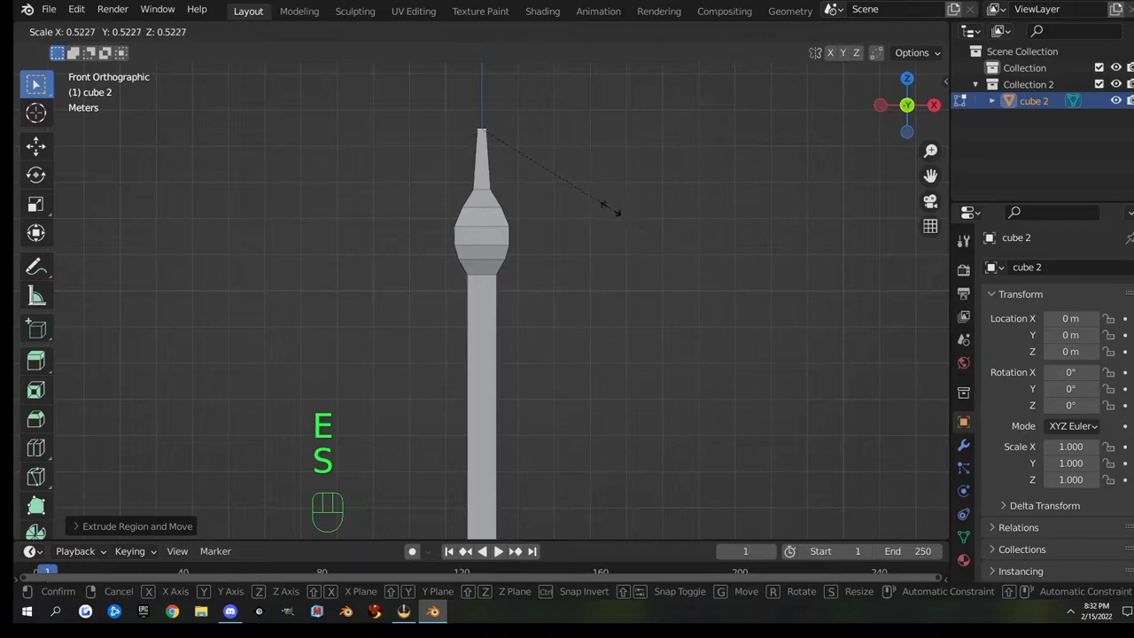
{"action": "left_click", "coordinate": [592, 199]}
Turn on X-ray, select the whole bulb and spire, and scale them to about 0.68 along the global Z axis.
{"action": "scroll", "coordinate": [572, 266], "scroll_direction": "down", "scroll_amount": 4}
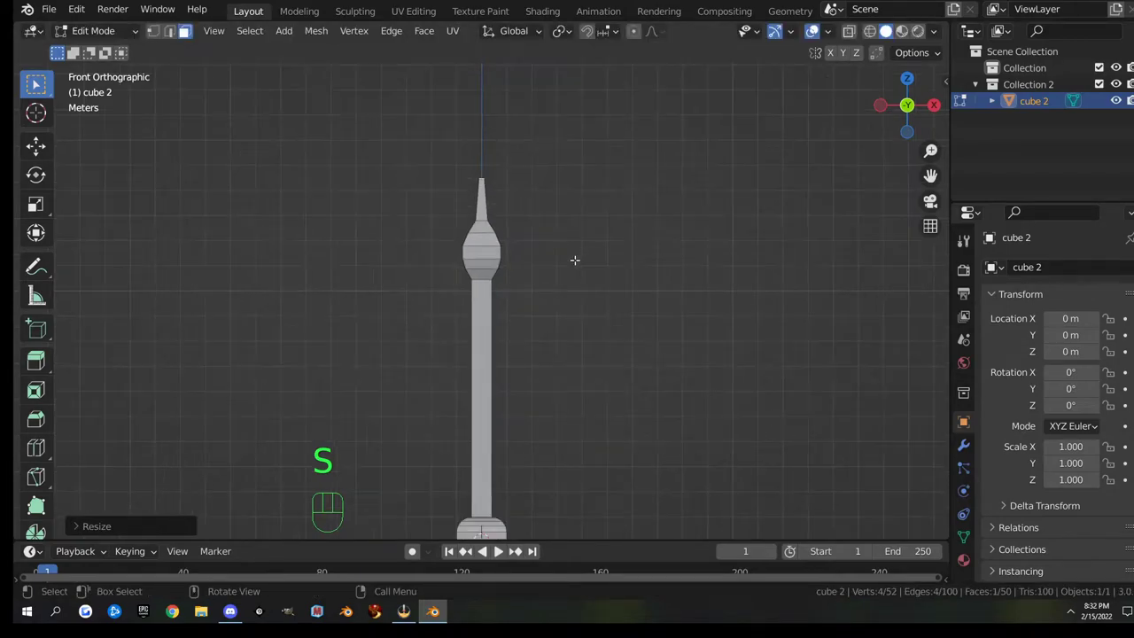
{"action": "scroll", "coordinate": [562, 279], "scroll_direction": "up", "scroll_amount": 2}
{"action": "middle_click_drag", "start_coordinate": [511, 330], "coordinate": [535, 308], "text": "shift"}
{"action": "scroll", "coordinate": [534, 278], "scroll_direction": "up", "scroll_amount": 1}
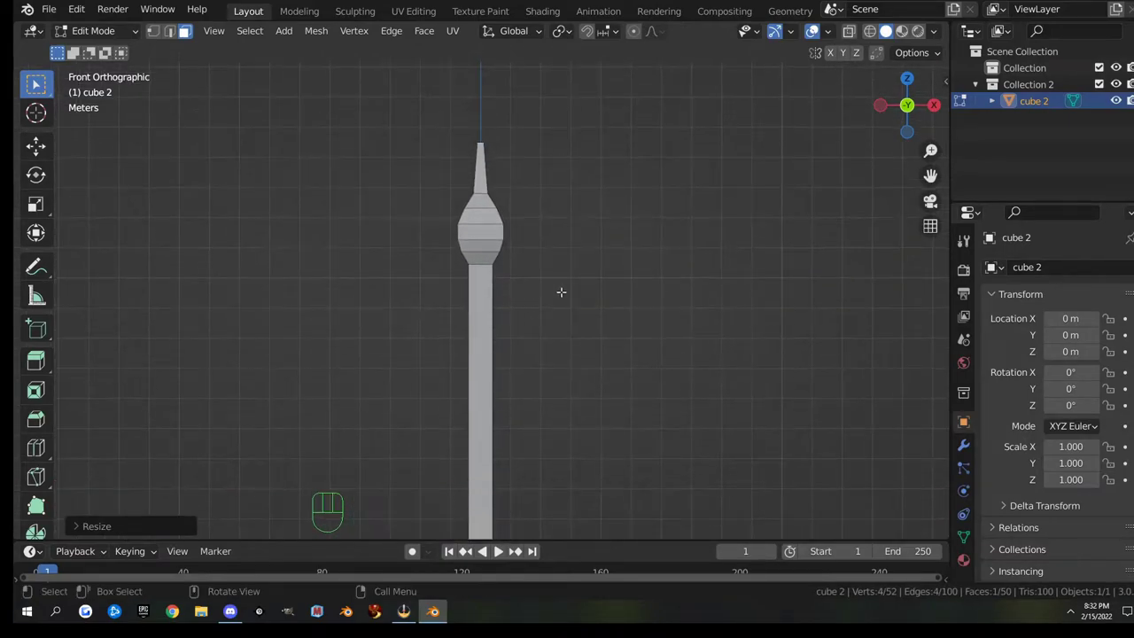
{"action": "key", "text": "alt+z"}
{"action": "left_click_drag", "start_coordinate": [413, 109], "coordinate": [572, 313]}
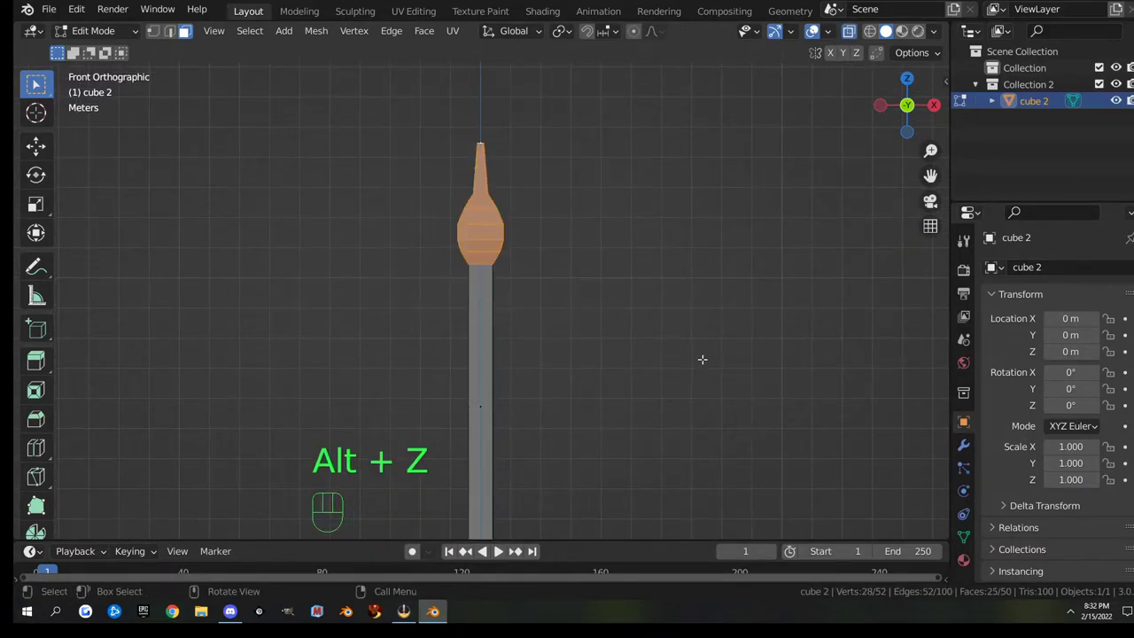
{"action": "key", "text": "s"}
{"action": "key", "text": "z"}
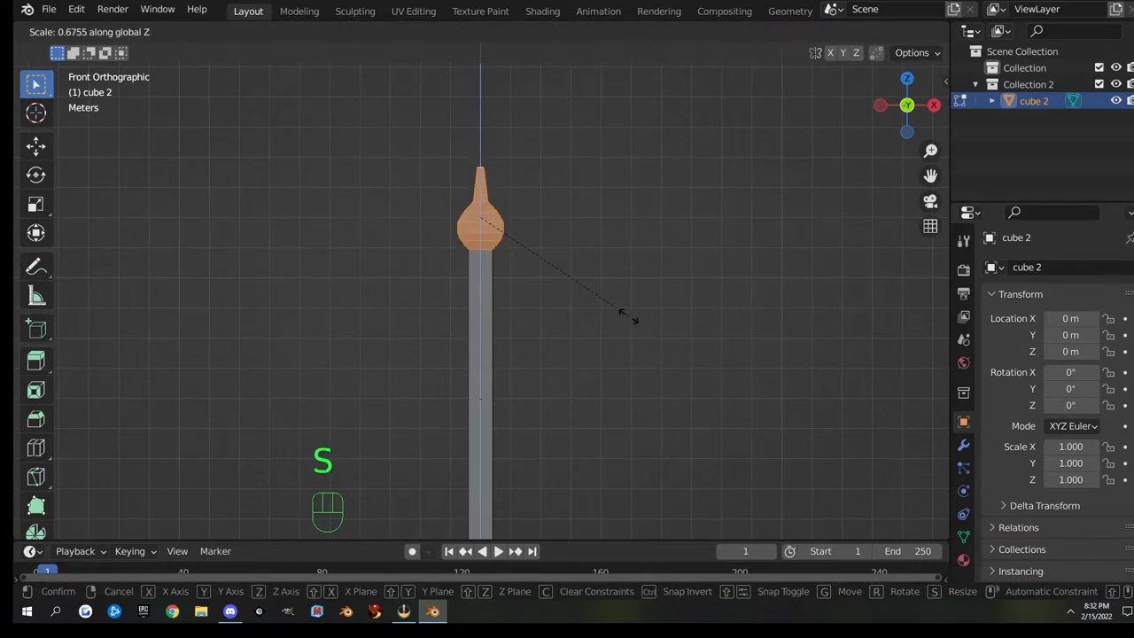
{"action": "left_click", "coordinate": [626, 316]}
Add a loop cut around the tower shaft and slide it up to a short distance below the bulb.
{"action": "key", "text": "Tab"}
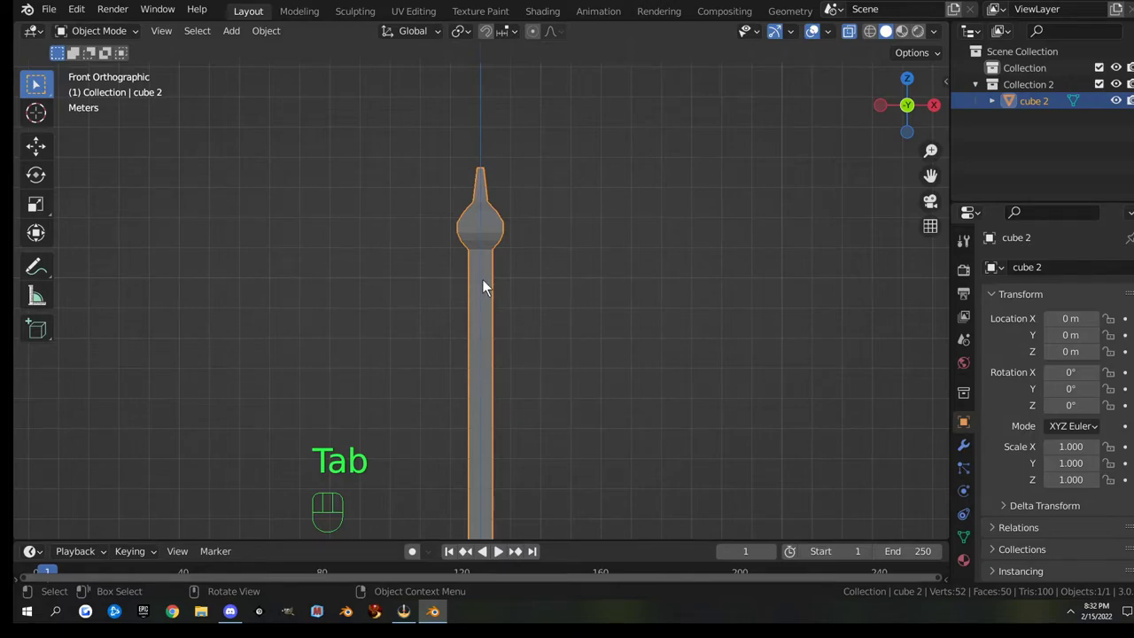
{"action": "key", "text": "Tab"}
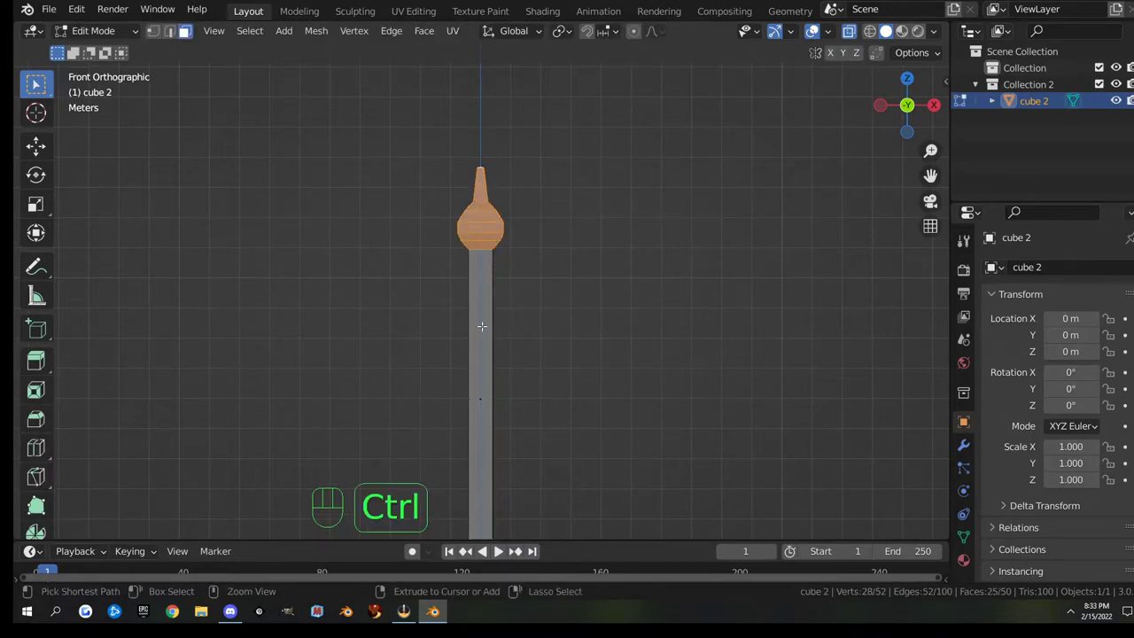
{"action": "key", "text": "ctrl+r"}
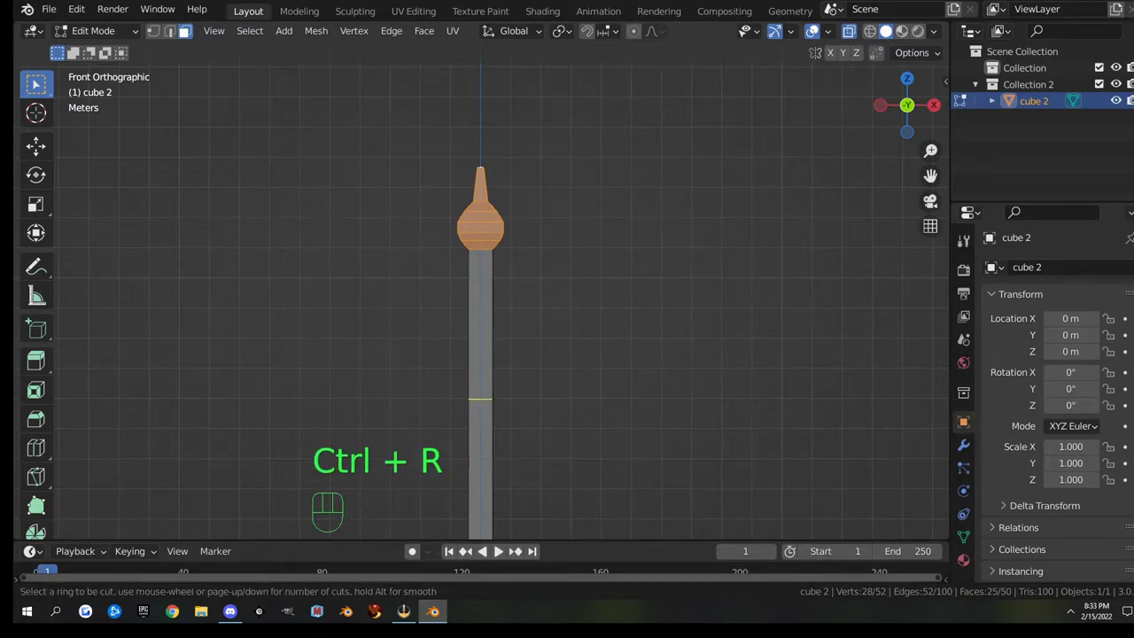
{"action": "left_click", "coordinate": [481, 392]}
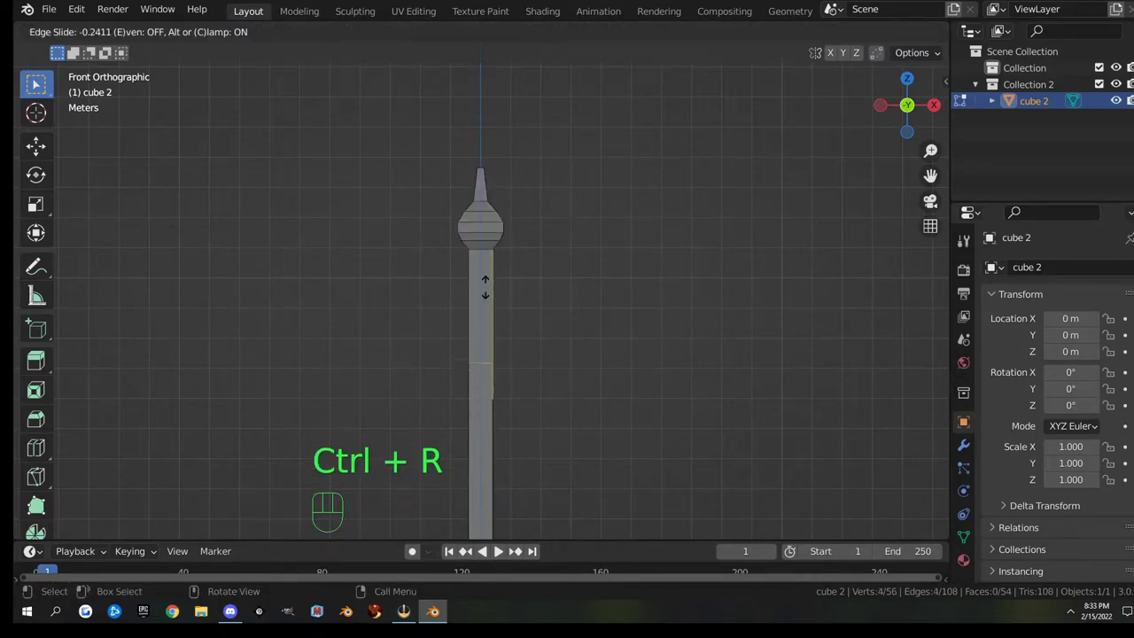
{"action": "left_click", "coordinate": [484, 213]}
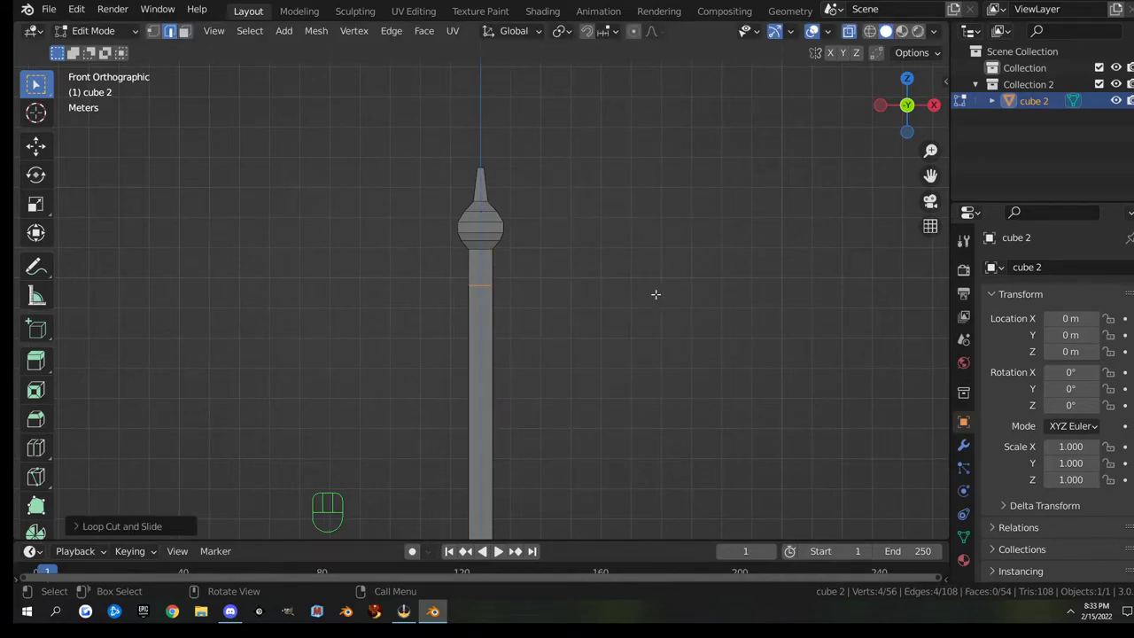
Turn off X-ray and inset the shaft's +X side face in the short section directly under the bulb.
{"action": "key", "text": "alt+z"}
{"action": "middle_click_drag", "start_coordinate": [656, 296], "coordinate": [550, 323]}
{"action": "scroll", "coordinate": [550, 324], "scroll_direction": "up", "scroll_amount": 2}
{"action": "key", "text": "3"}
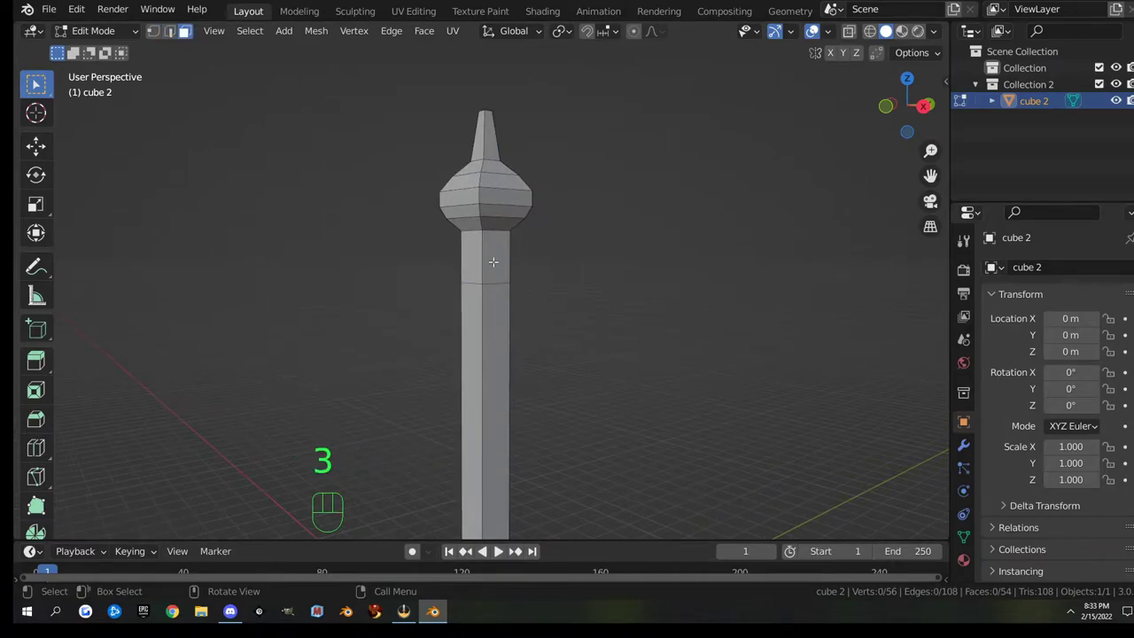
{"action": "left_click", "coordinate": [494, 261]}
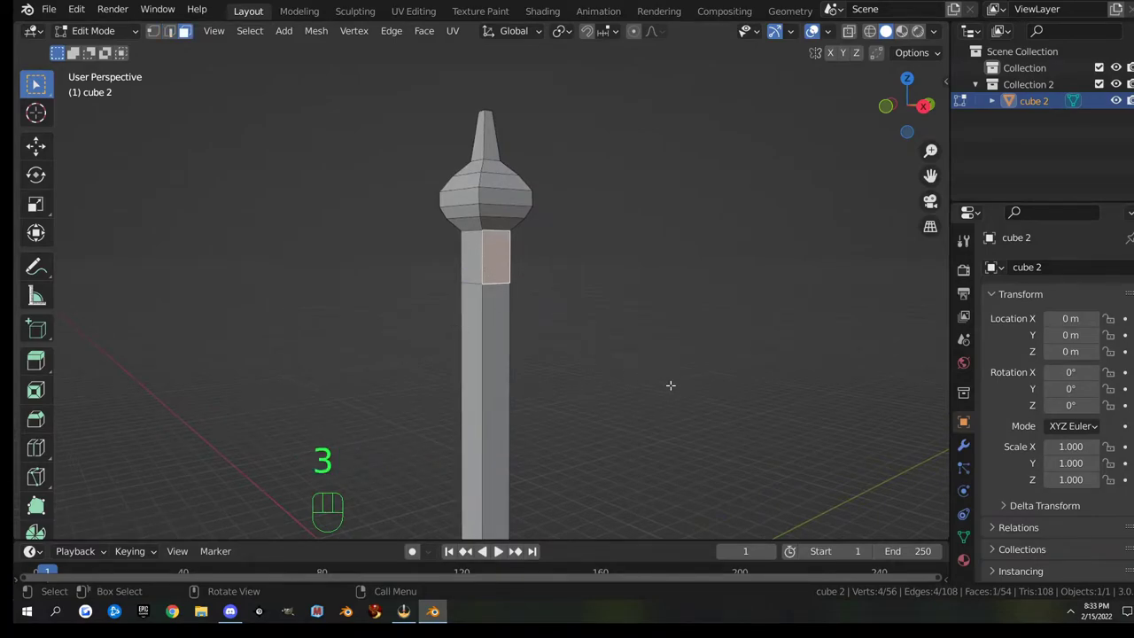
{"action": "key", "text": "i"}
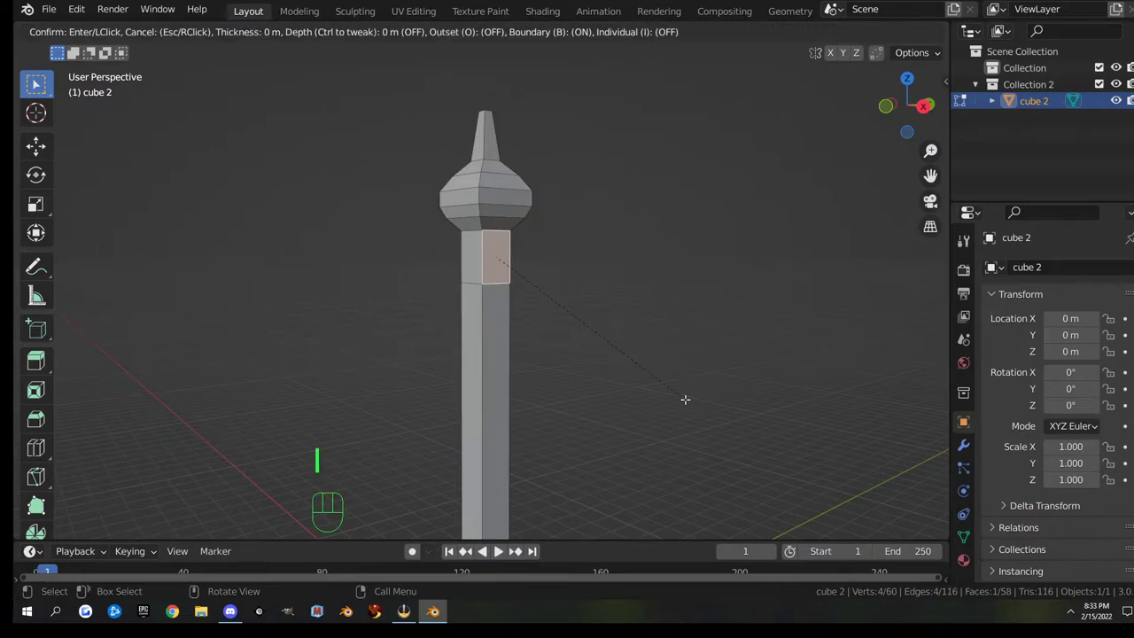
{"action": "left_click", "coordinate": [677, 395]}
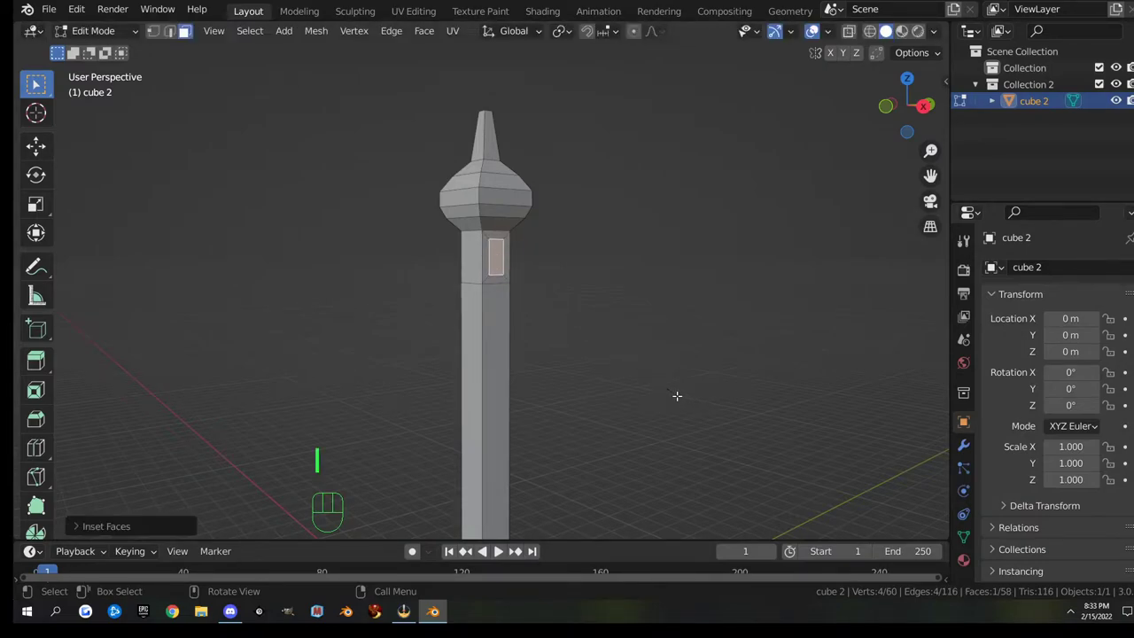
Scale the inset face down along the global Z axis until it is roughly square.
{"action": "key", "text": "s"}
{"action": "key", "text": "z"}
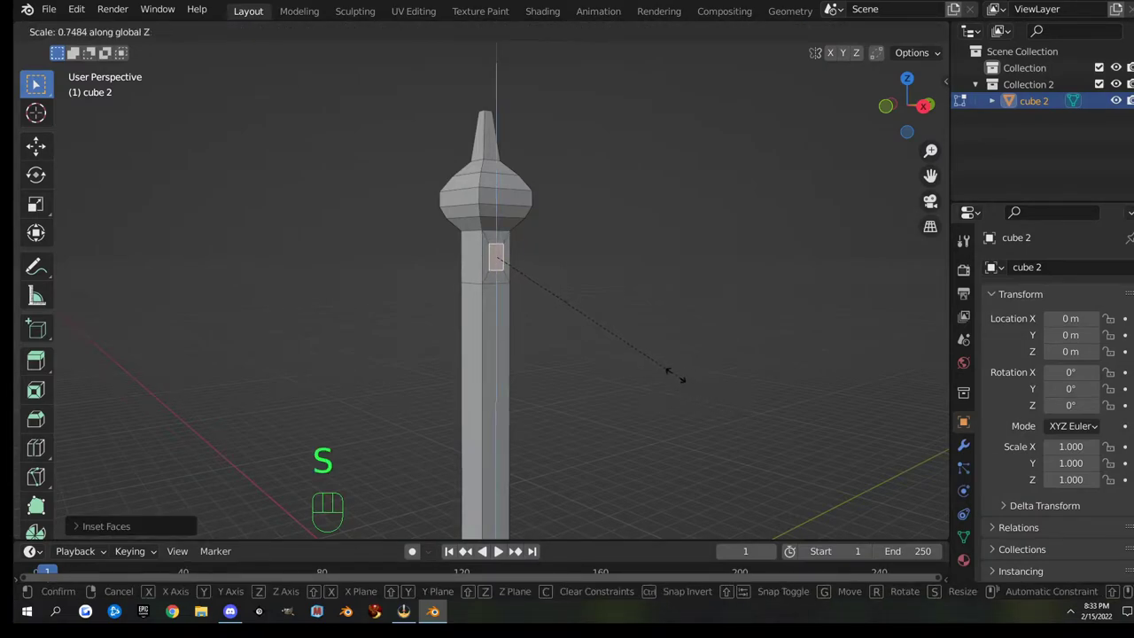
{"action": "left_click", "coordinate": [620, 341]}
{"action": "middle_click_drag", "start_coordinate": [621, 342], "coordinate": [589, 360]}
{"action": "key", "text": "KP_3"}
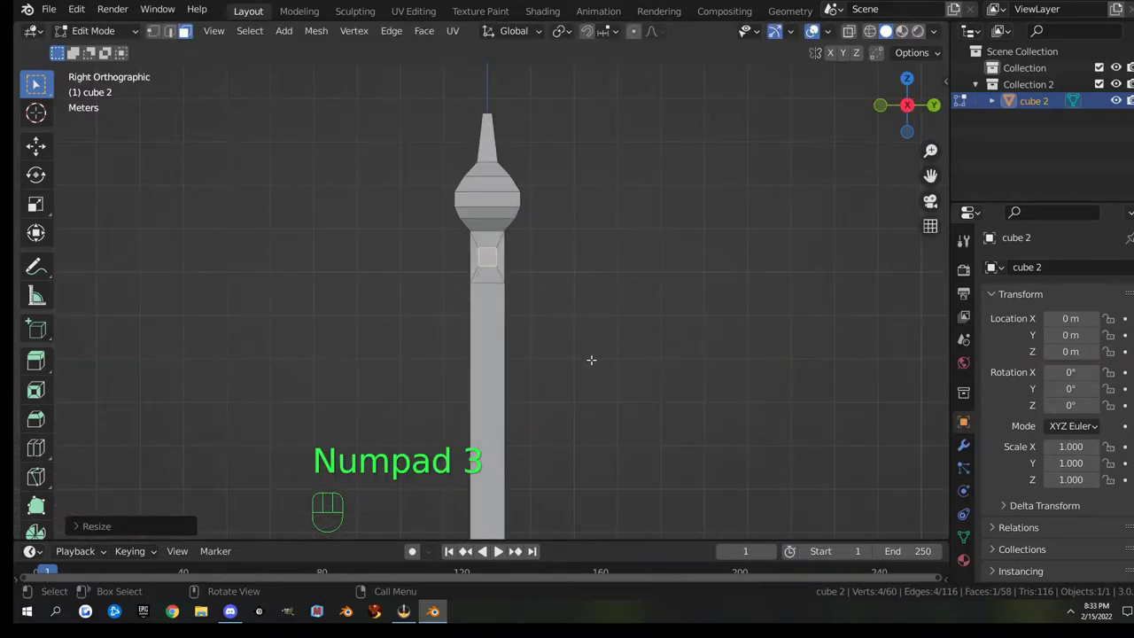
Extrude the small inset face about 4.84 m outward to form a horizontal arm below the bulb.
{"action": "key", "text": "KP_1"}
{"action": "scroll", "coordinate": [603, 345], "scroll_direction": "down", "scroll_amount": 4}
{"action": "scroll", "coordinate": [604, 347], "scroll_direction": "up", "scroll_amount": 3}
{"action": "scroll", "coordinate": [605, 352], "scroll_direction": "down", "scroll_amount": 2}
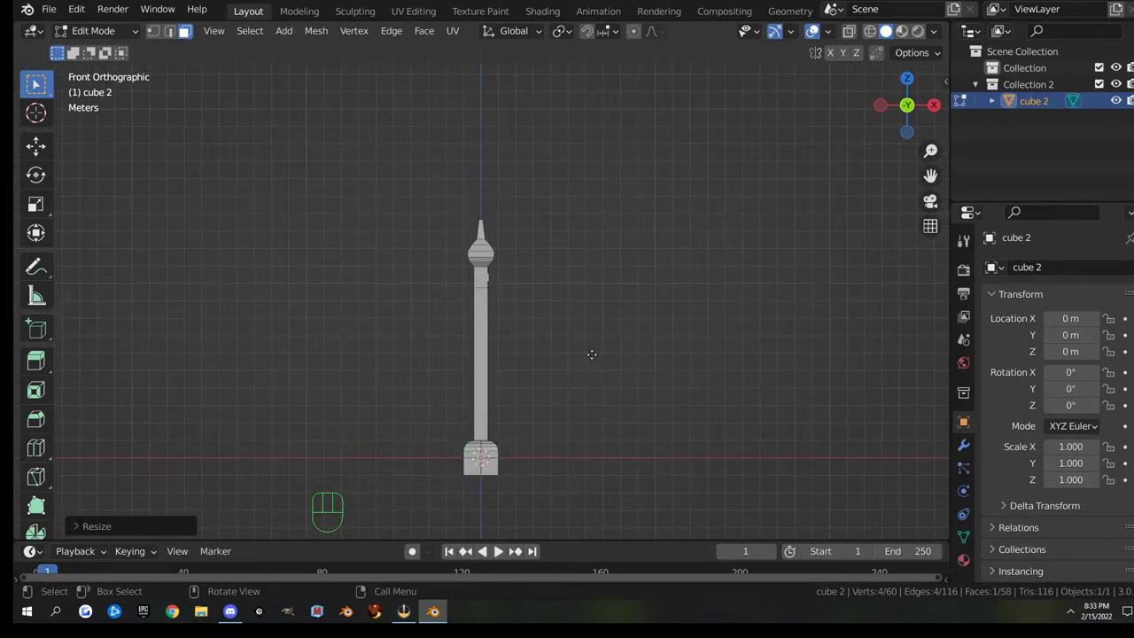
{"action": "key", "text": "e"}
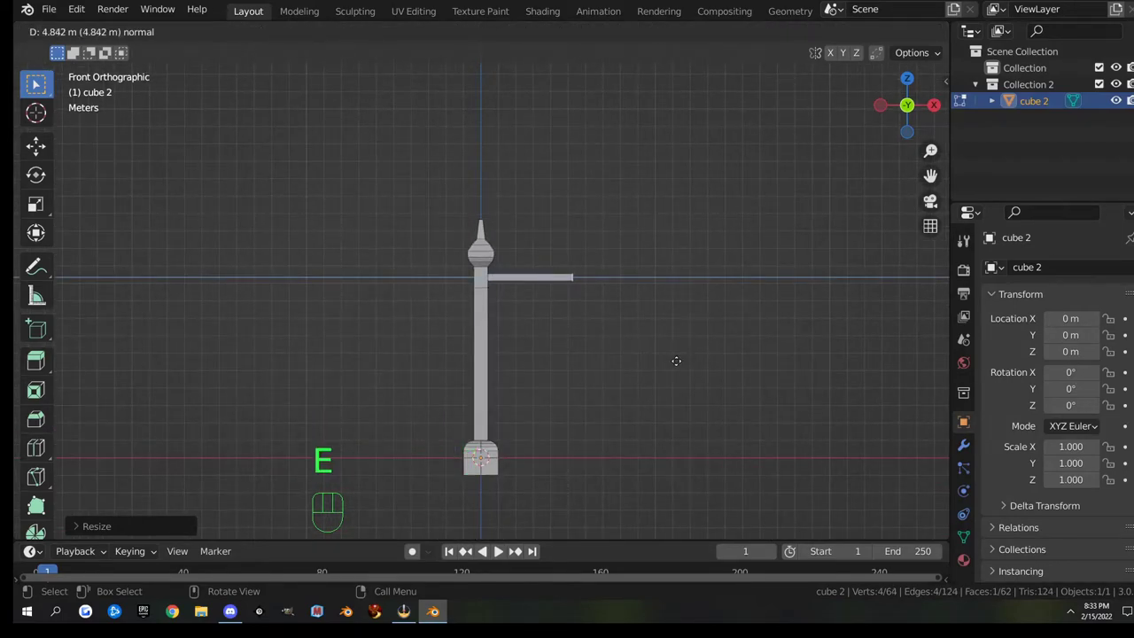
{"action": "left_click", "coordinate": [677, 361]}
{"action": "middle_click_drag", "start_coordinate": [597, 362], "coordinate": [547, 362], "text": "shift"}
{"action": "scroll", "coordinate": [485, 396], "scroll_direction": "up", "scroll_amount": 2}
{"action": "middle_click_drag", "start_coordinate": [486, 396], "coordinate": [558, 362], "text": "shift"}
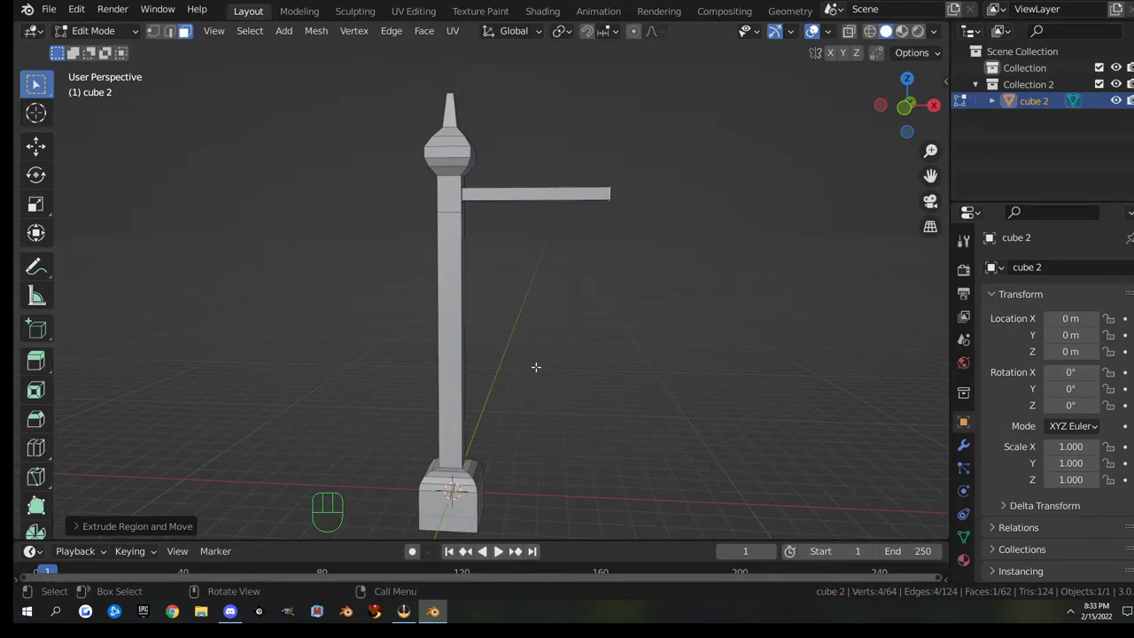
Return to Object Mode and add a torus mesh to the scene.
{"action": "key", "text": "Tab"}
{"action": "scroll", "coordinate": [529, 376], "scroll_direction": "down", "scroll_amount": 1}
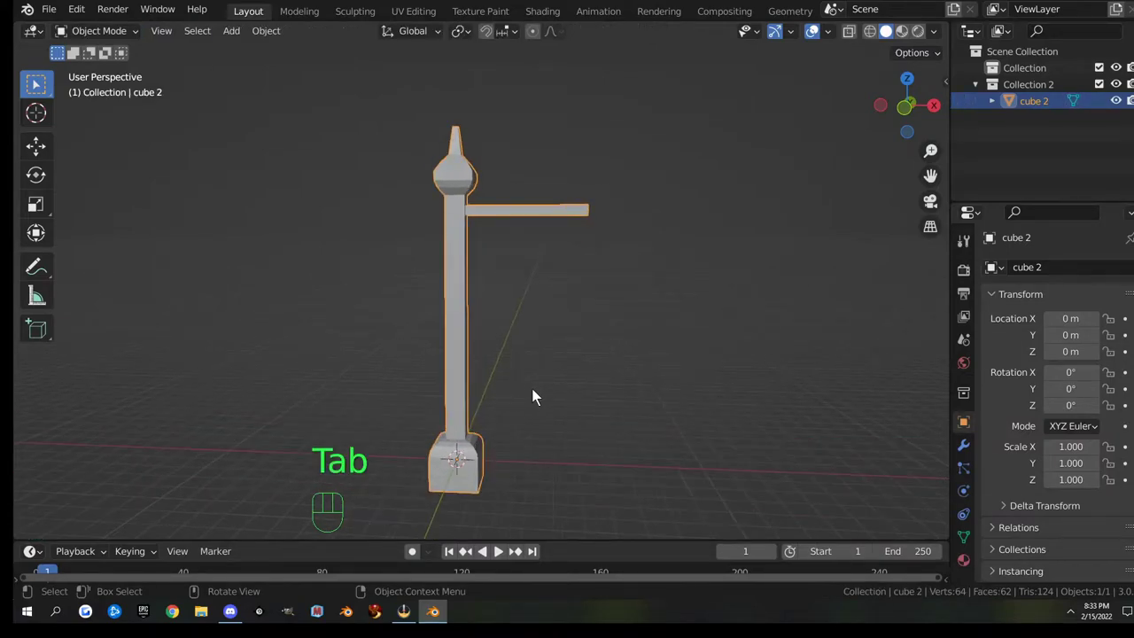
{"action": "key", "text": "shift+a"}
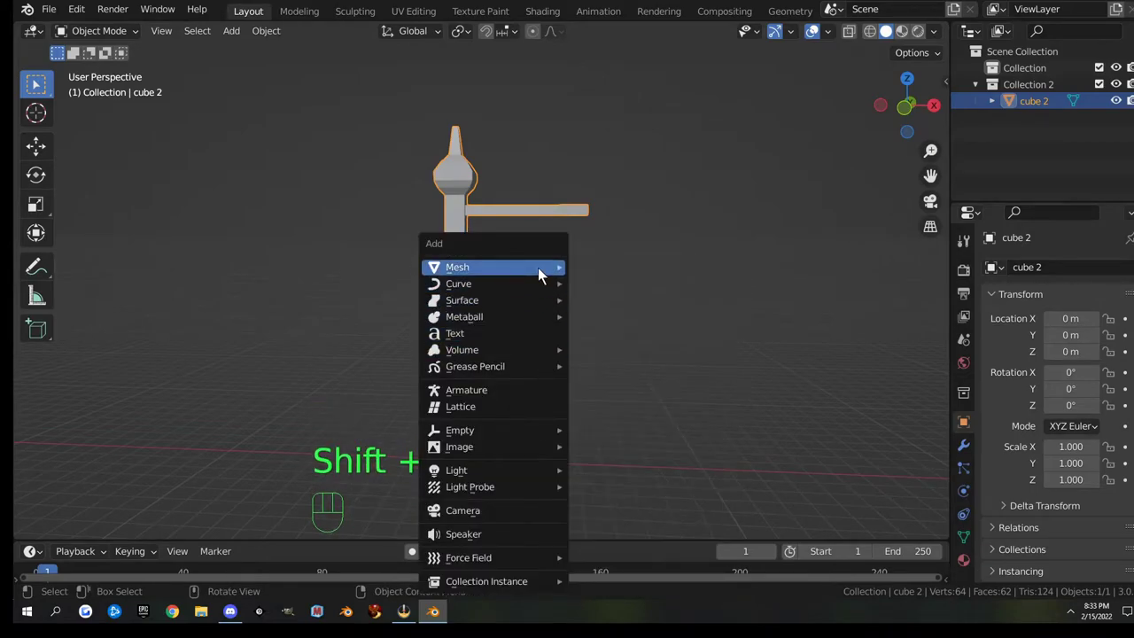
{"action": "mouse_move", "coordinate": [538, 268]}
{"action": "left_click", "coordinate": [824, 408]}
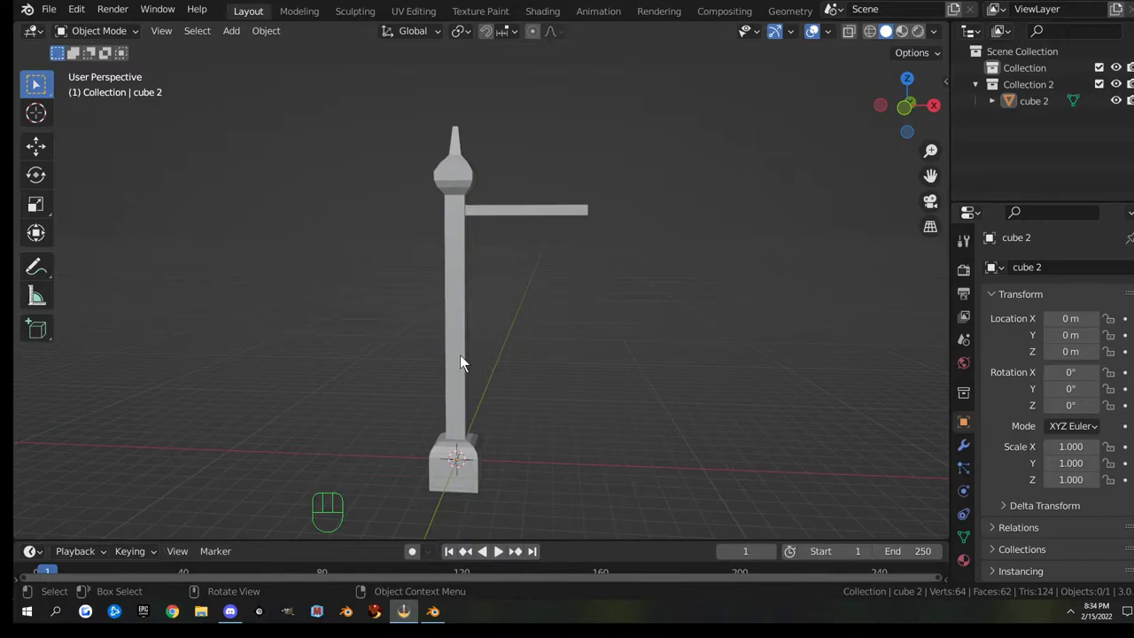
{"action": "key", "text": "shift+a"}
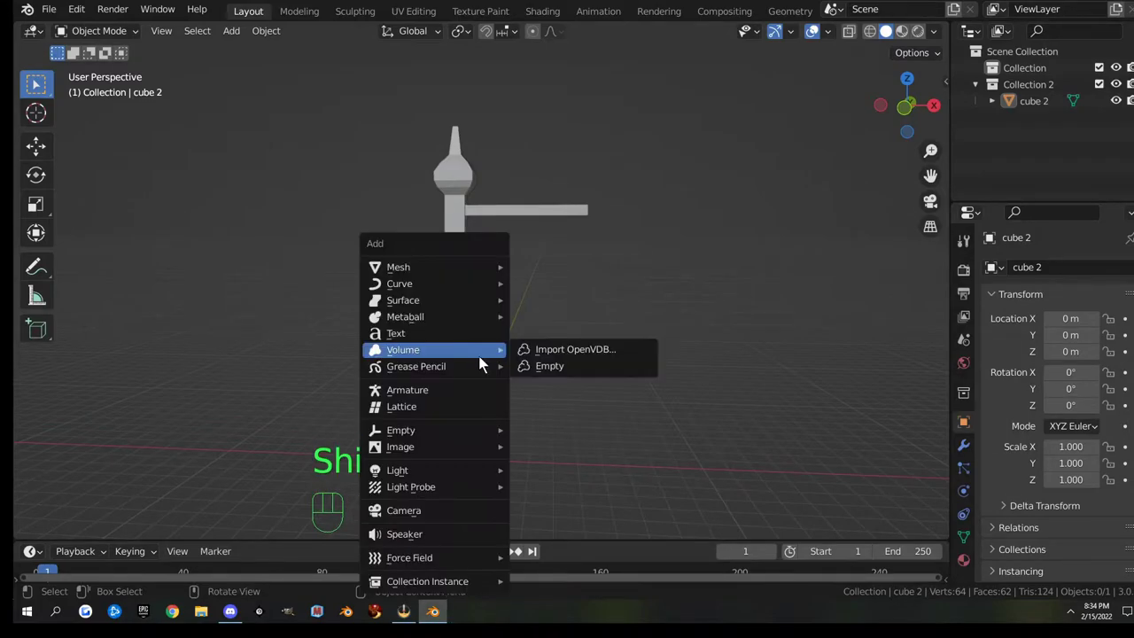
{"action": "mouse_move", "coordinate": [449, 267]}
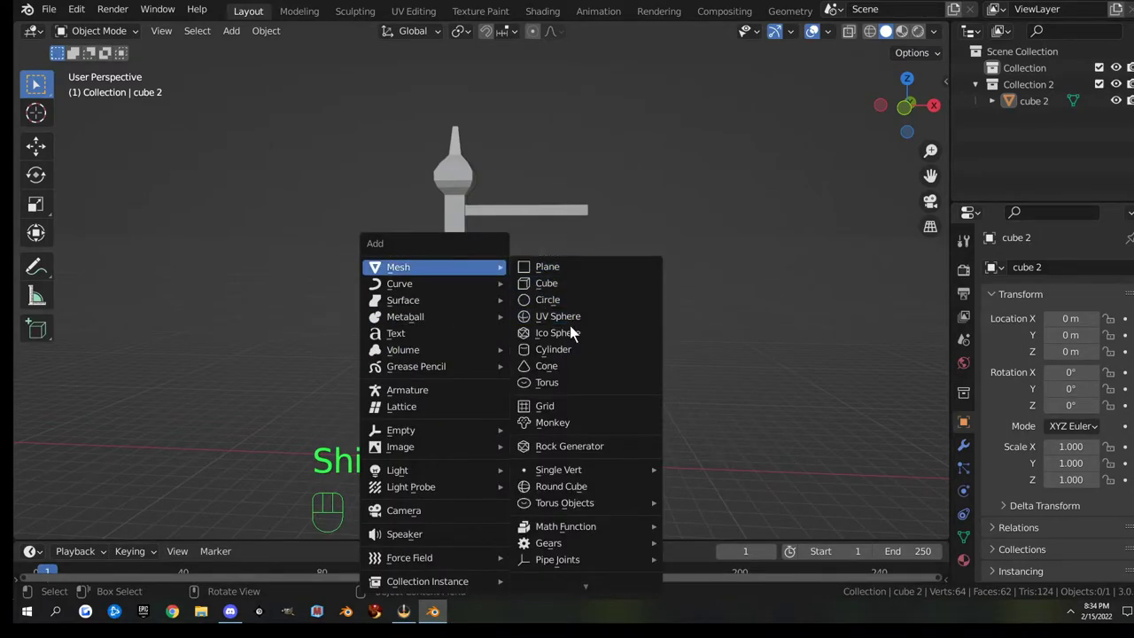
{"action": "left_click", "coordinate": [569, 382]}
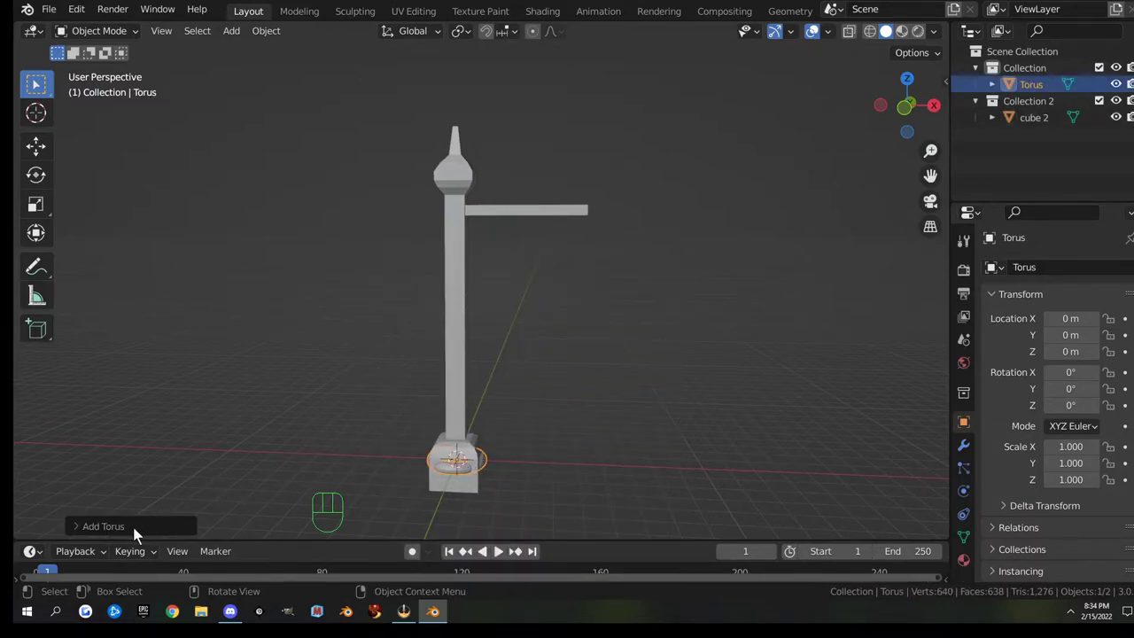
Raise the new torus to about Z 10.31 m, at the arm's height, and set its Y rotation to 90°.
{"action": "left_click", "coordinate": [102, 527]}
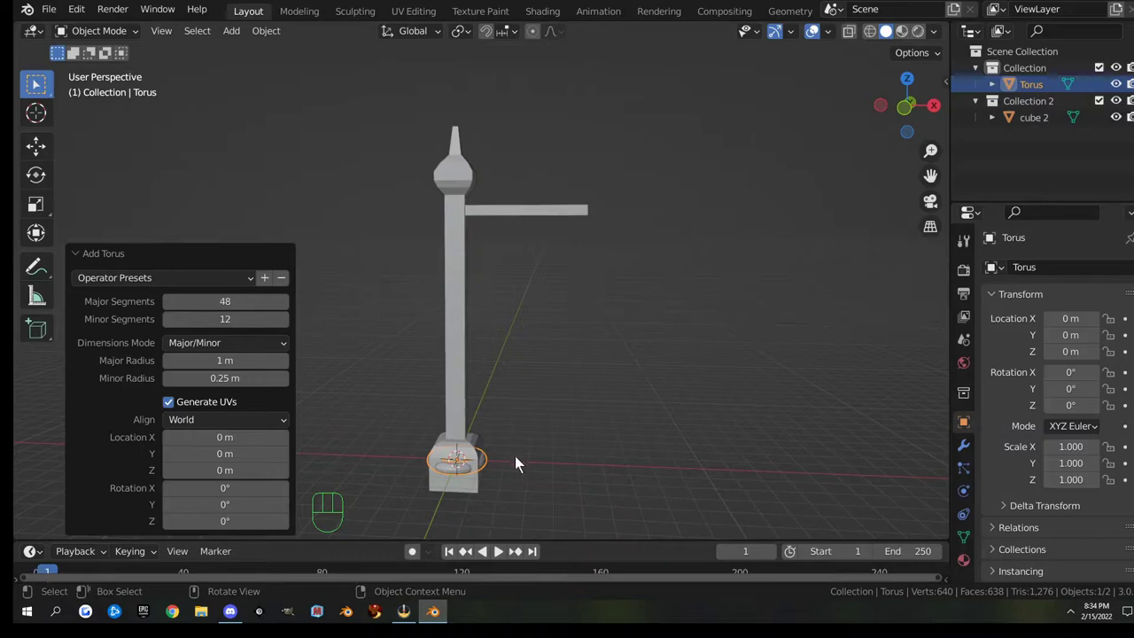
{"action": "double_click", "coordinate": [224, 470]}
{"action": "type", "text": "0.25"}
{"action": "key", "text": "Return"}
{"action": "left_click_drag", "start_coordinate": [224, 470], "coordinate": [286, 470]}
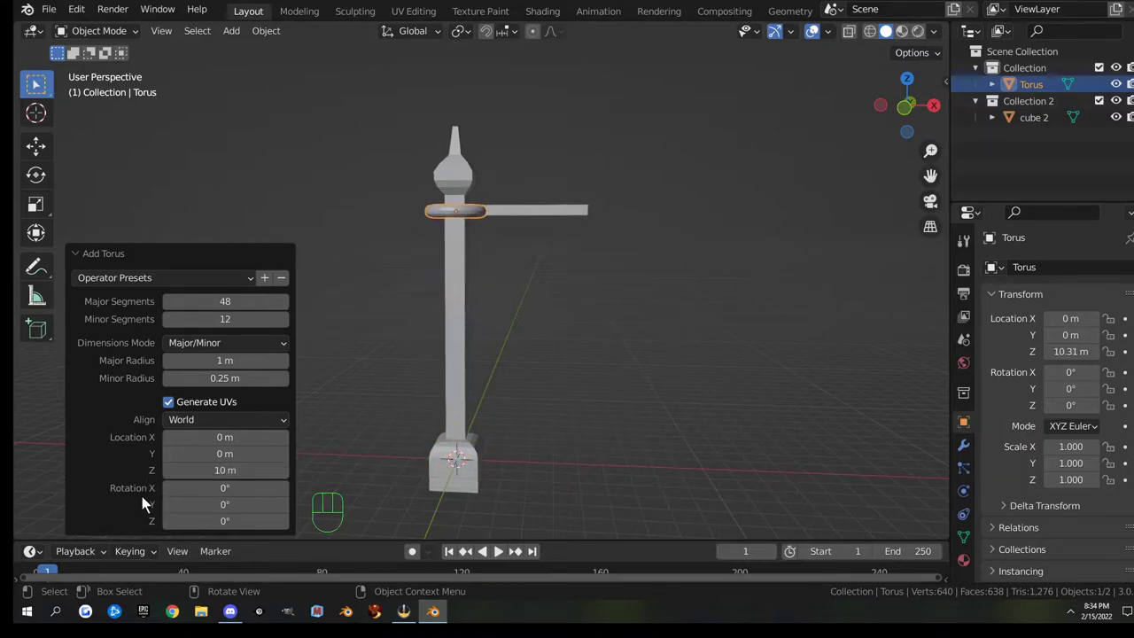
{"action": "left_click", "coordinate": [215, 505]}
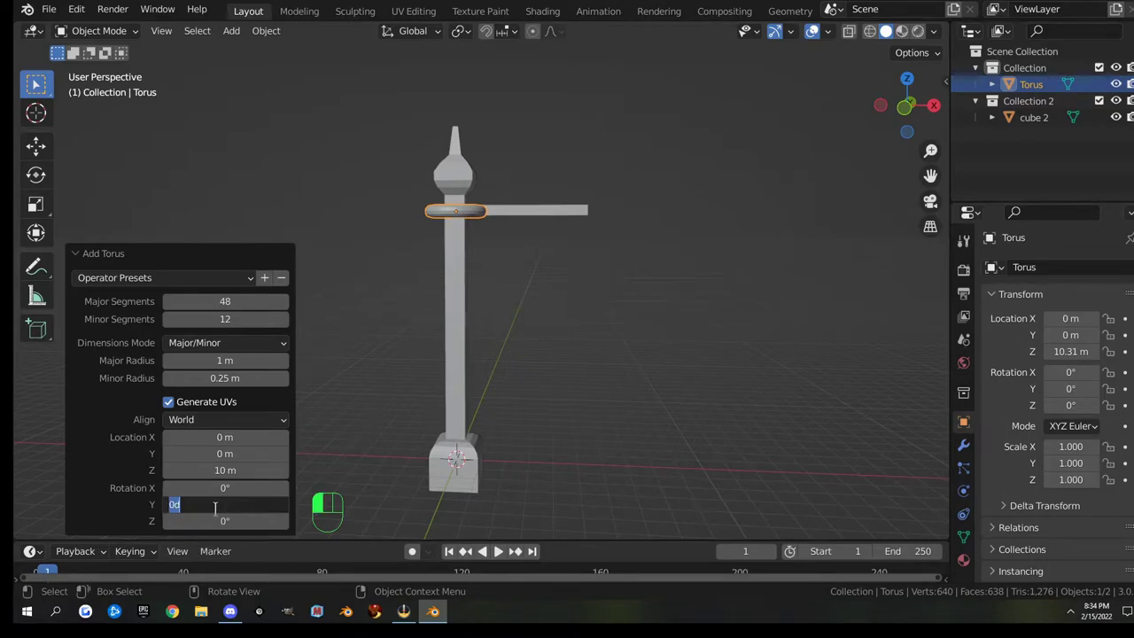
{"action": "type", "text": "90"}
{"action": "key", "text": "Return"}
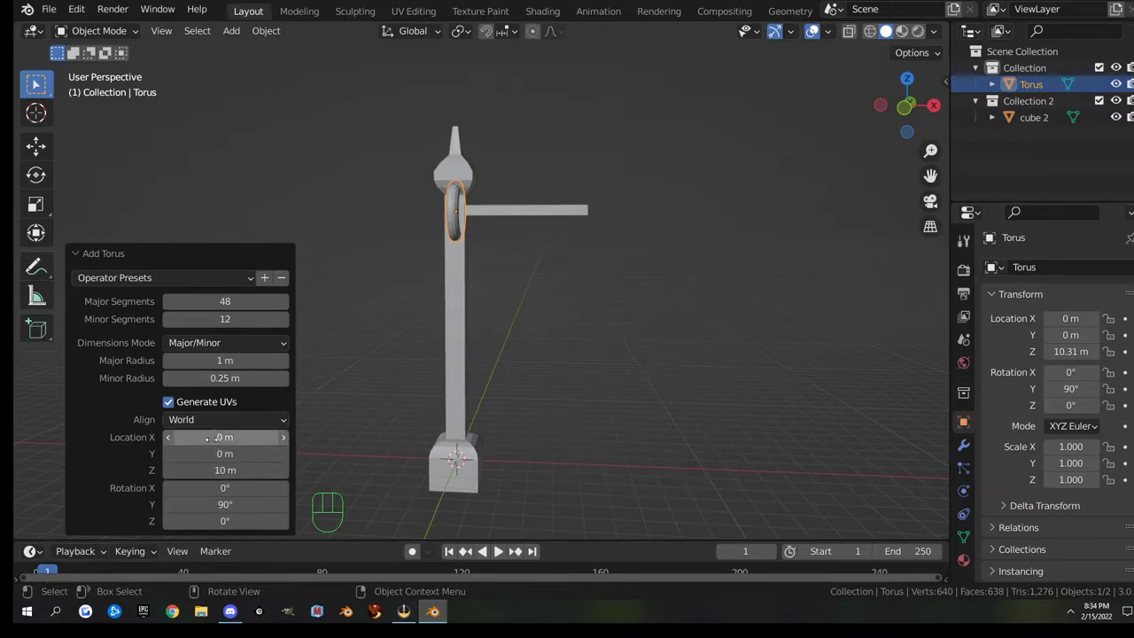
Move the torus out onto the arm by setting its X location to about 1.11 m.
{"action": "left_click_drag", "start_coordinate": [211, 437], "coordinate": [297, 437]}
{"action": "scroll", "coordinate": [432, 290], "scroll_direction": "up", "scroll_amount": 3}
{"action": "middle_click_drag", "start_coordinate": [432, 289], "coordinate": [537, 346], "text": "shift"}
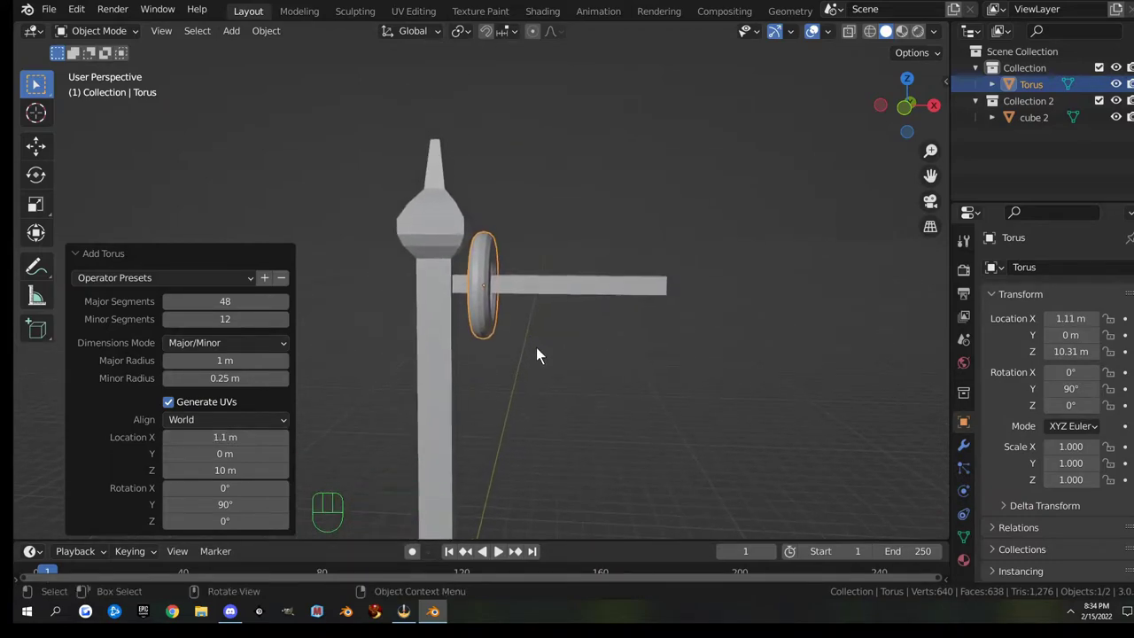
Give the torus 12 major and 8 minor segments, a major radius of 0.68 m and a minor radius of 0.08 m.
{"action": "scroll", "coordinate": [478, 240], "scroll_direction": "up", "scroll_amount": 3}
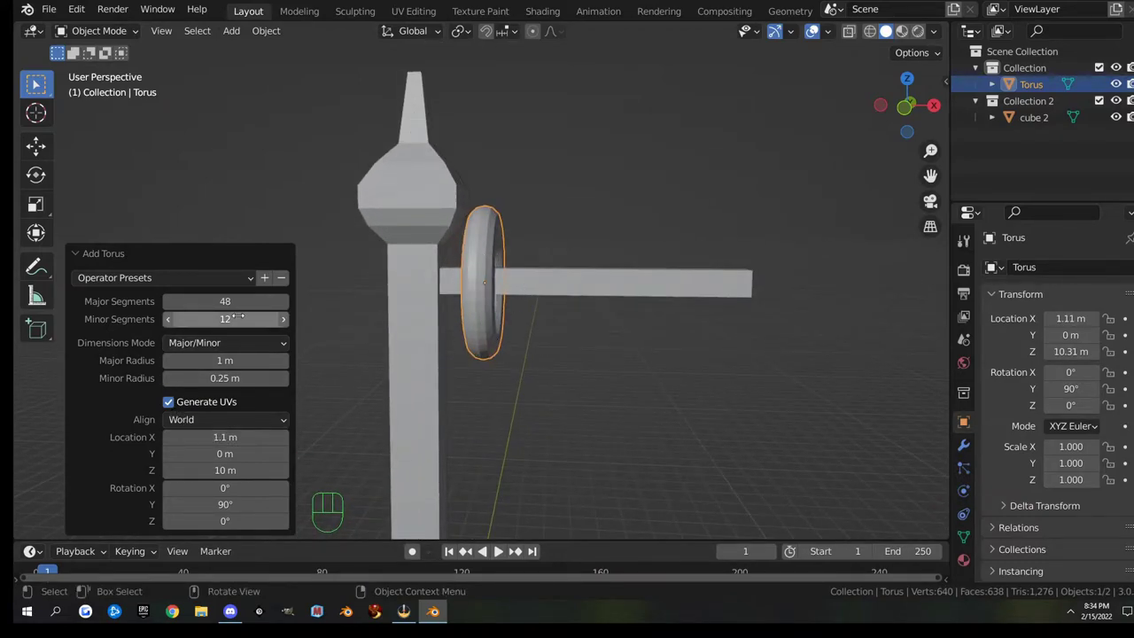
{"action": "left_click_drag", "start_coordinate": [253, 307], "coordinate": [220, 319]}
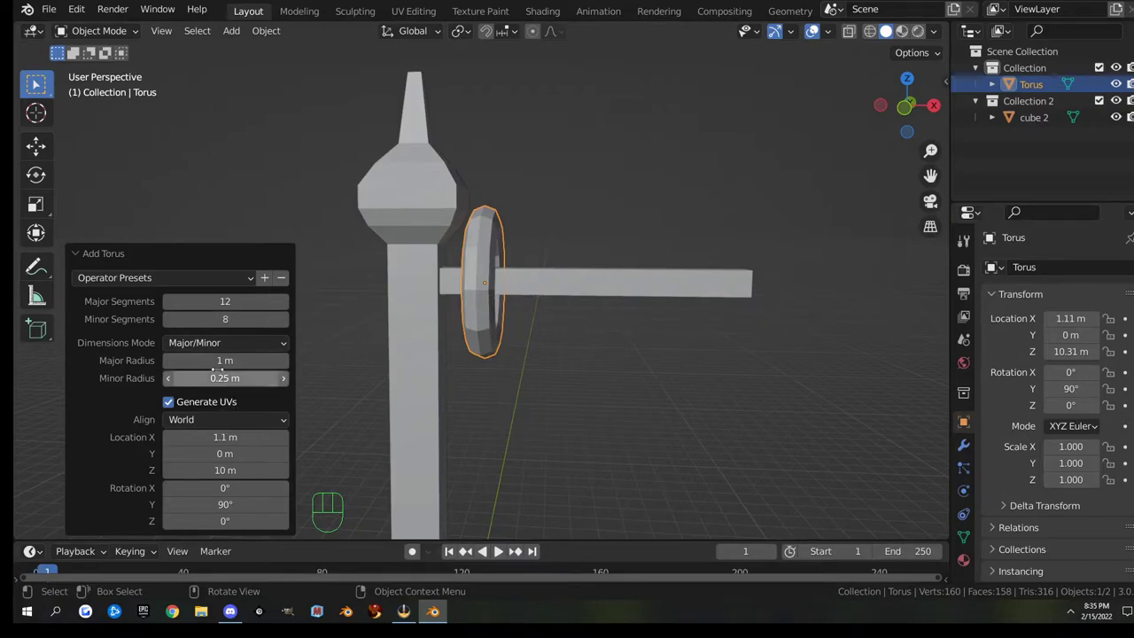
{"action": "mouse_move", "coordinate": [226, 361]}
{"action": "left_mouse_down"}
{"action": "mouse_move", "coordinate": [310, 361]}
{"action": "mouse_move", "coordinate": [214, 361]}
{"action": "left_mouse_up"}
{"action": "middle_click_drag", "start_coordinate": [426, 399], "coordinate": [446, 277]}
{"action": "mouse_move", "coordinate": [225, 378]}
{"action": "left_mouse_down"}
{"action": "mouse_move", "coordinate": [192, 378]}
{"action": "mouse_move", "coordinate": [226, 361]}
{"action": "mouse_move", "coordinate": [213, 360]}
{"action": "left_mouse_up"}
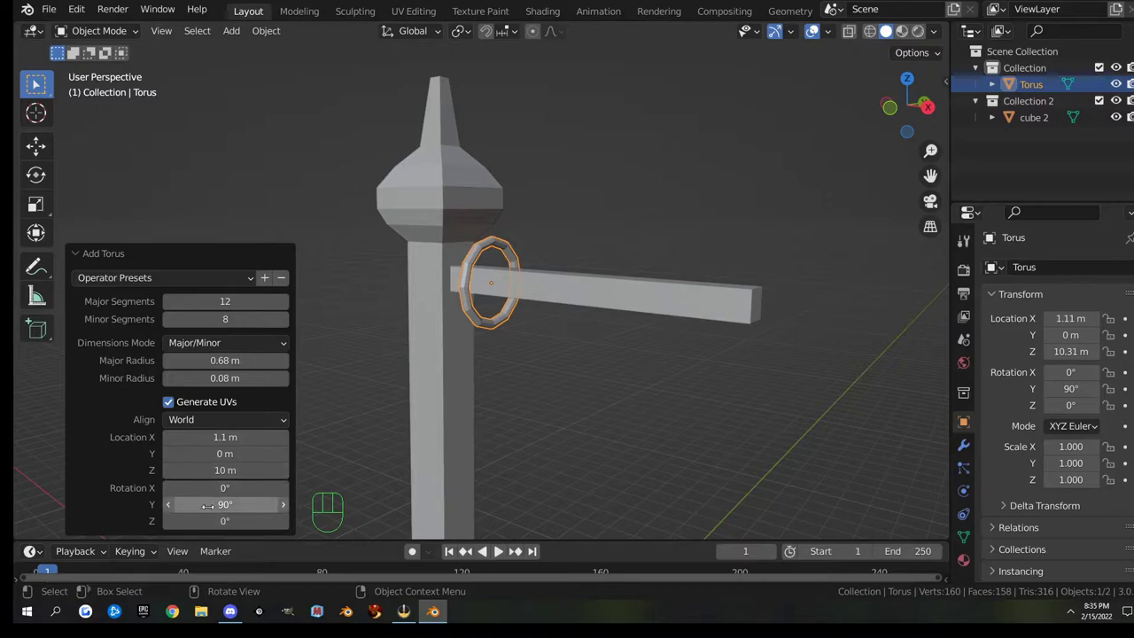
Shrink the torus to a 0.49 m major and 0.07 m minor radius and set its Z location to 9.85 m, hanging from the arm.
{"action": "left_click_drag", "start_coordinate": [209, 471], "coordinate": [205, 470]}
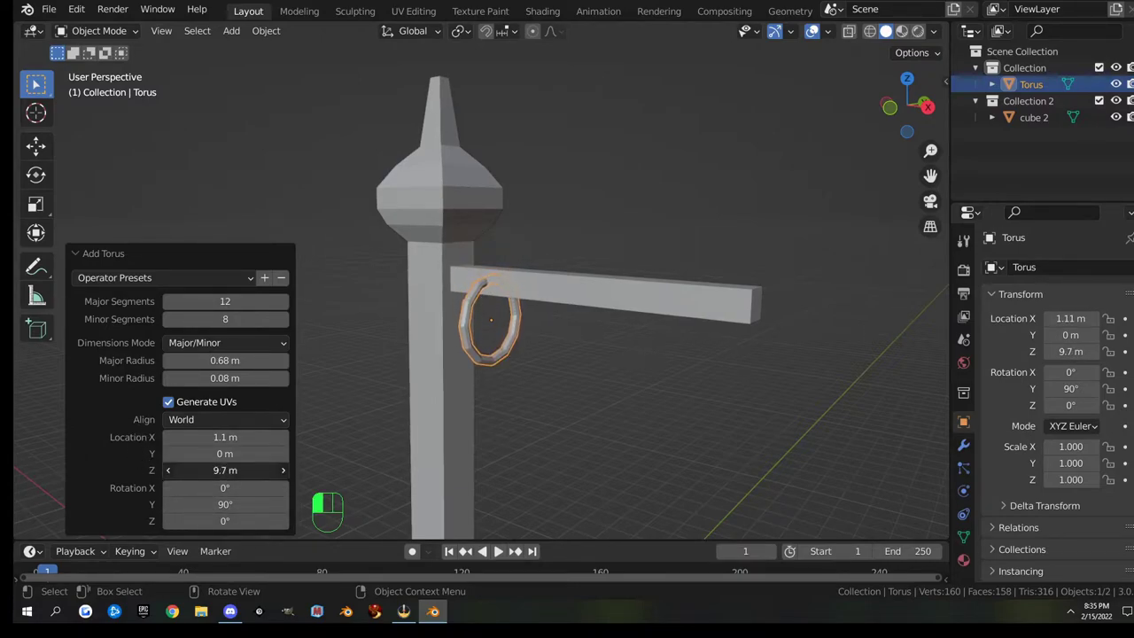
{"action": "middle_click_drag", "start_coordinate": [532, 417], "coordinate": [405, 406]}
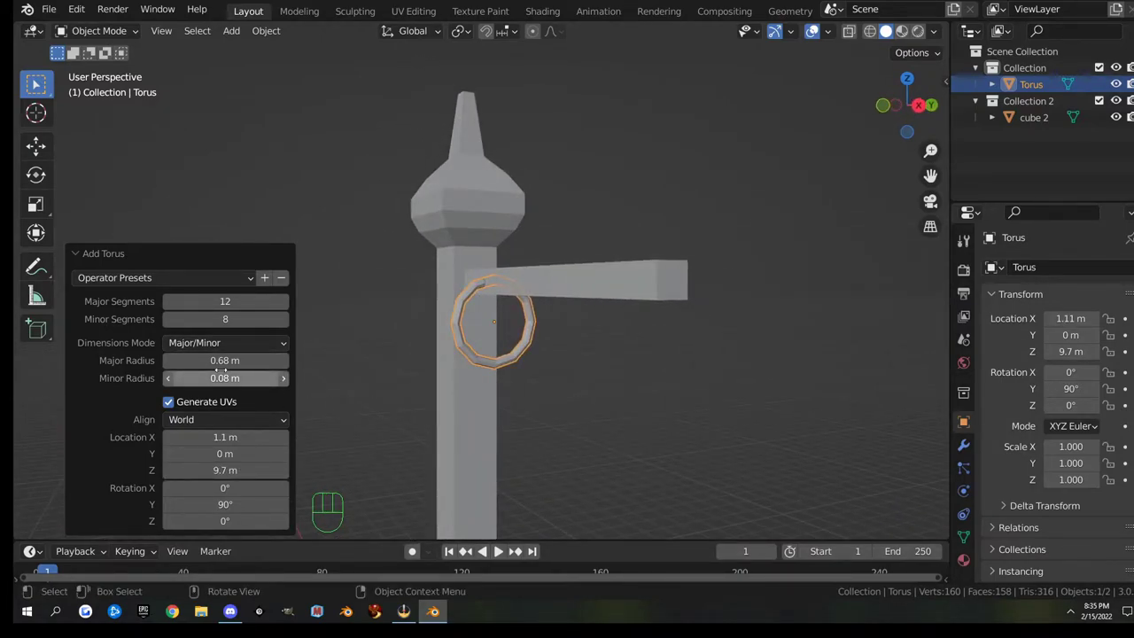
{"action": "mouse_move", "coordinate": [221, 360]}
{"action": "left_mouse_down"}
{"action": "mouse_move", "coordinate": [200, 360]}
{"action": "mouse_move", "coordinate": [225, 379]}
{"action": "left_mouse_up"}
{"action": "left_click_drag", "start_coordinate": [225, 470], "coordinate": [232, 471]}
{"action": "middle_click_drag", "start_coordinate": [447, 383], "coordinate": [577, 391]}
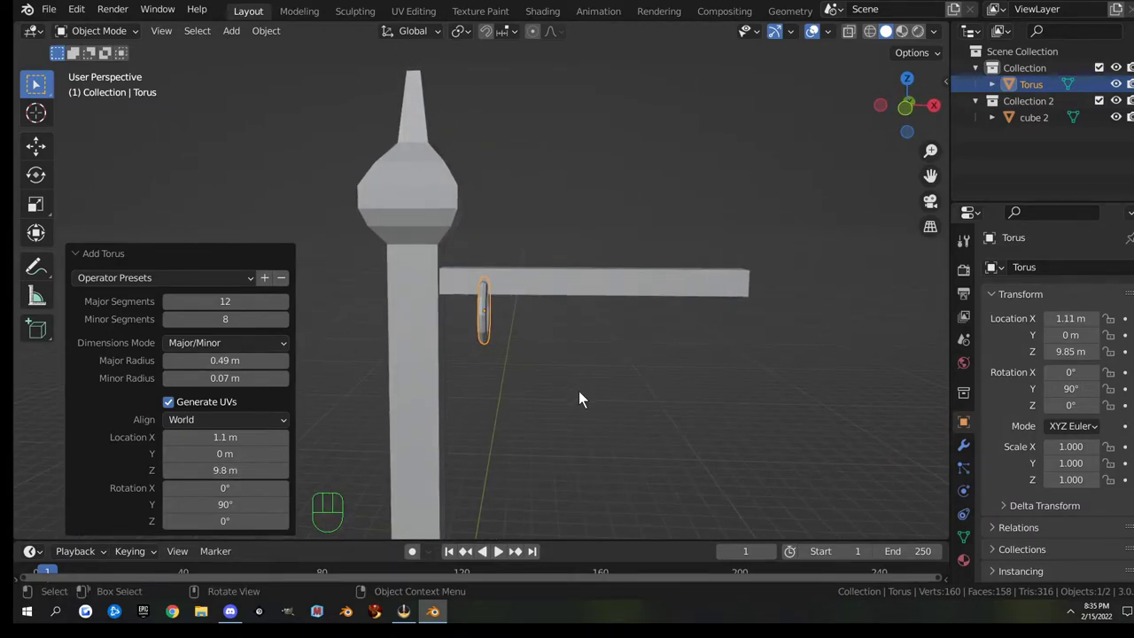
Duplicate the ring and move the copy about 3.59 m along the global X axis, near the arm's outer end.
{"action": "key", "text": "shift+d"}
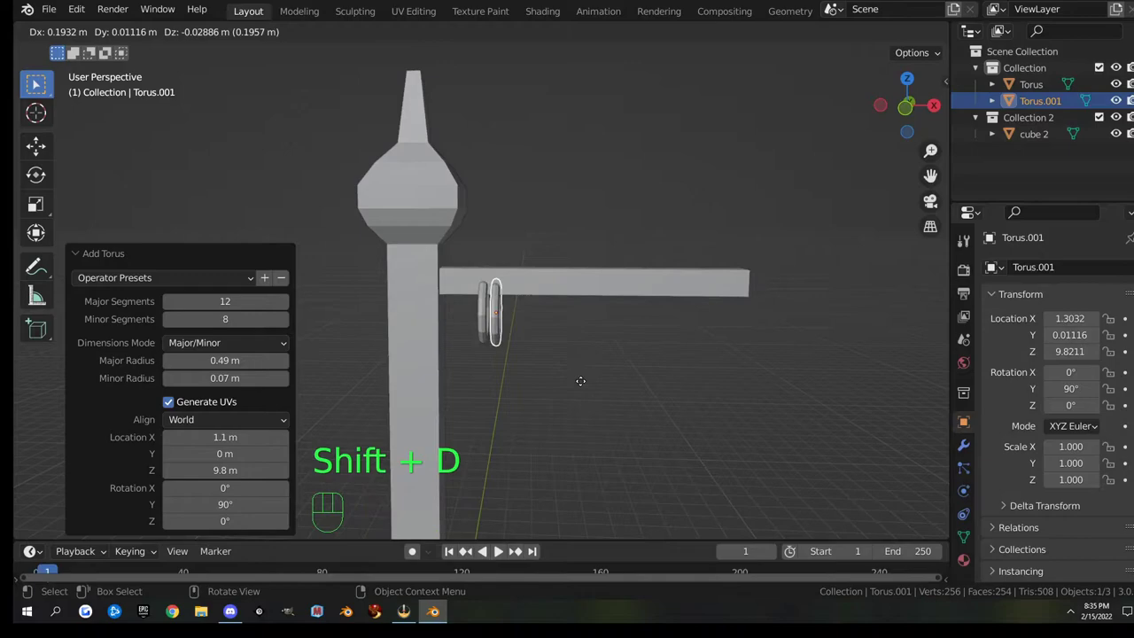
{"action": "key", "text": "x"}
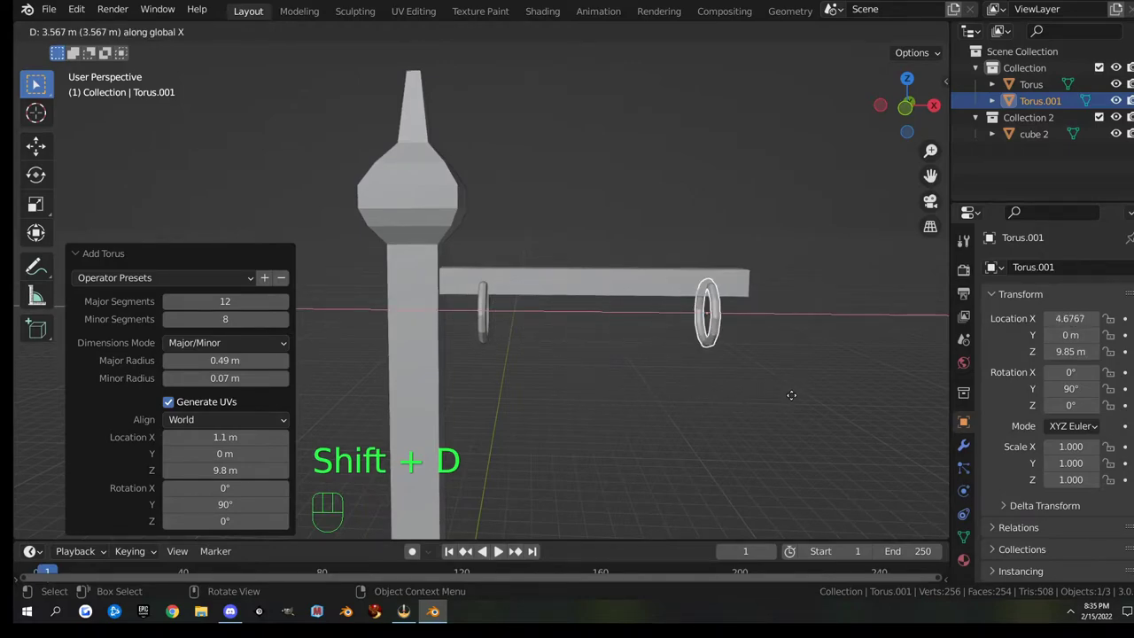
{"action": "left_click", "coordinate": [793, 395]}
{"action": "middle_click_drag", "start_coordinate": [778, 403], "coordinate": [638, 381]}
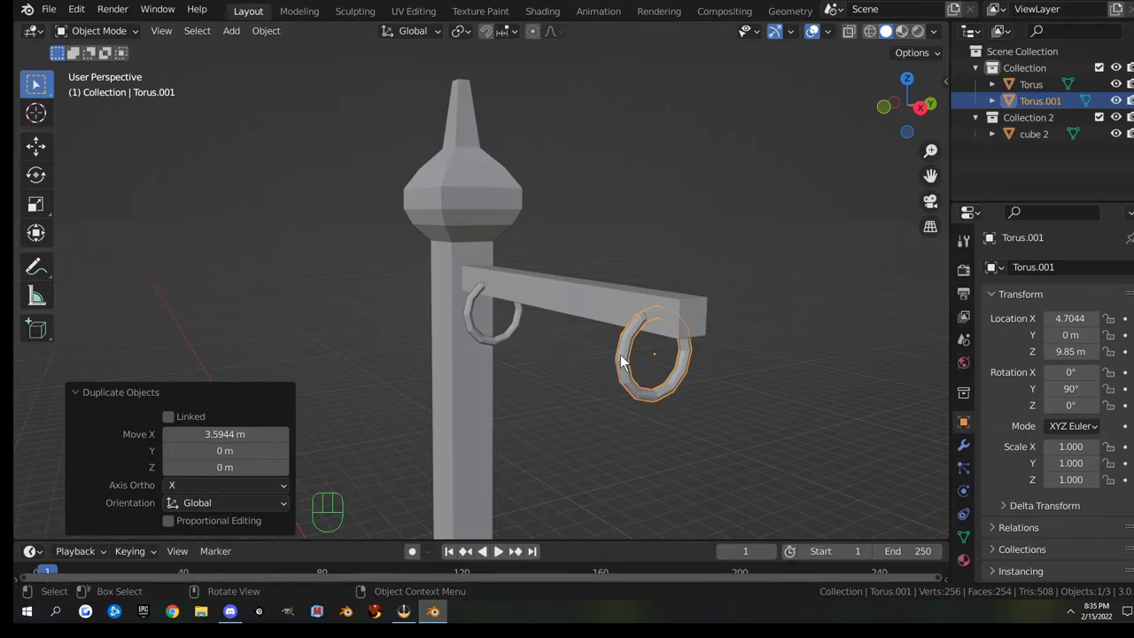
Apply smooth shading to the duplicated ring at the arm's outer end.
{"action": "right_click", "coordinate": [620, 361]}
{"action": "left_click", "coordinate": [594, 304]}
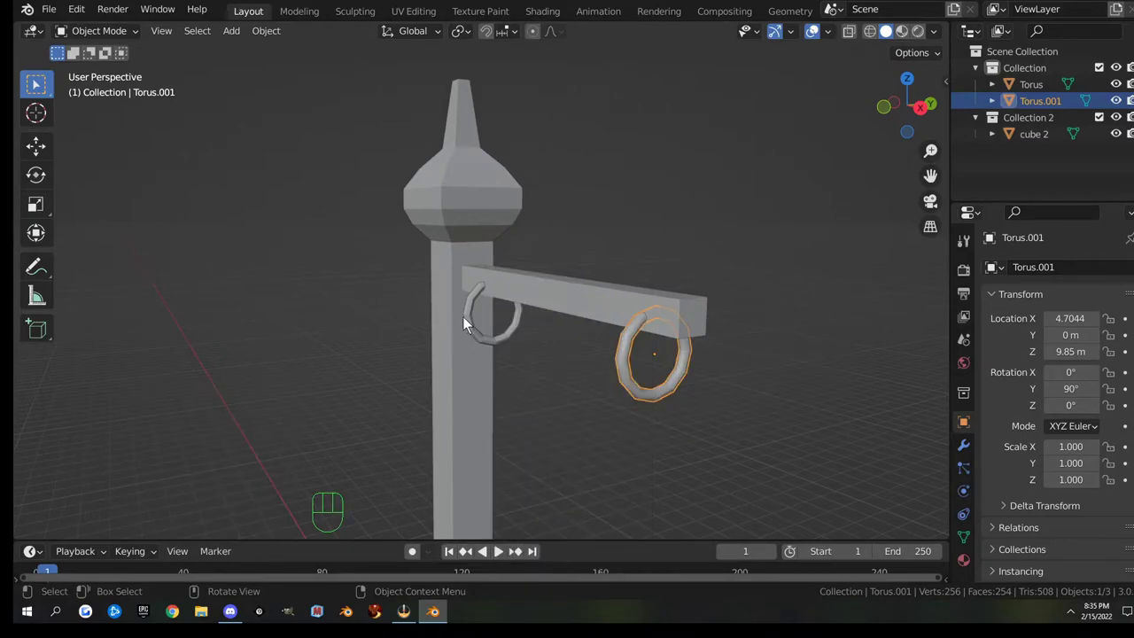
Apply smooth shading to the hanging ring nearest the post.
{"action": "left_click", "coordinate": [463, 321]}
{"action": "right_click", "coordinate": [467, 318]}
{"action": "left_click", "coordinate": [455, 301]}
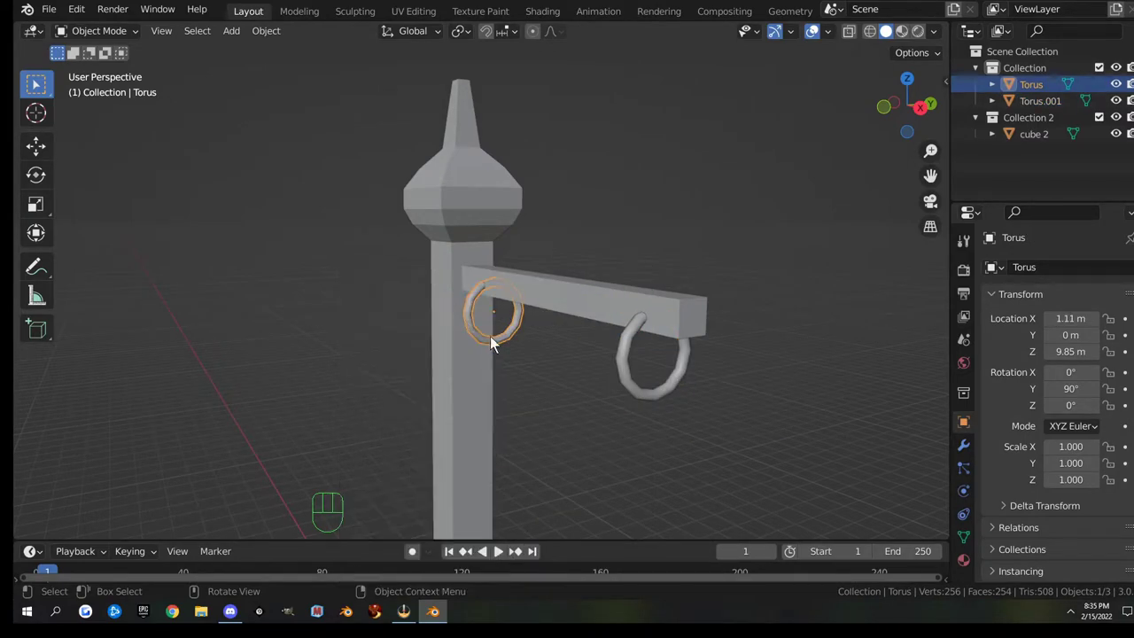
Add a 2 m cube and place it below the side arm, at about X 2.82 m and Z 8.64 m.
{"action": "scroll", "coordinate": [524, 387], "scroll_direction": "down", "scroll_amount": 3}
{"action": "middle_click_drag", "start_coordinate": [524, 387], "coordinate": [616, 382]}
{"action": "scroll", "coordinate": [617, 382], "scroll_direction": "down", "scroll_amount": 3}
{"action": "middle_click_drag", "start_coordinate": [540, 471], "coordinate": [585, 430]}
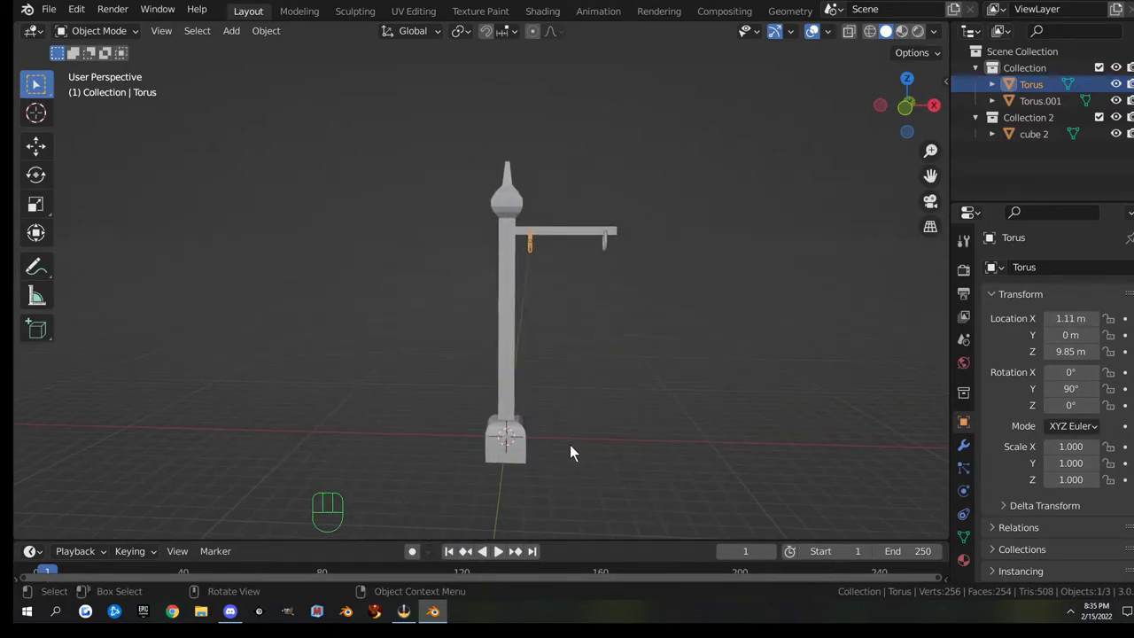
{"action": "key", "text": "shift+a"}
{"action": "mouse_move", "coordinate": [502, 267]}
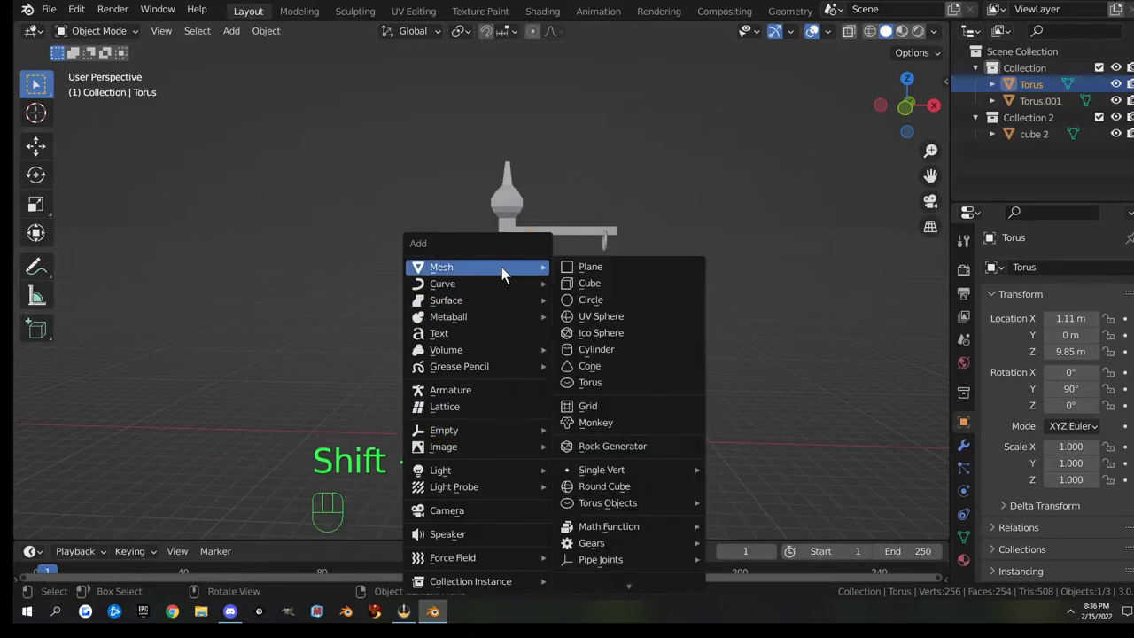
{"action": "left_click", "coordinate": [620, 283]}
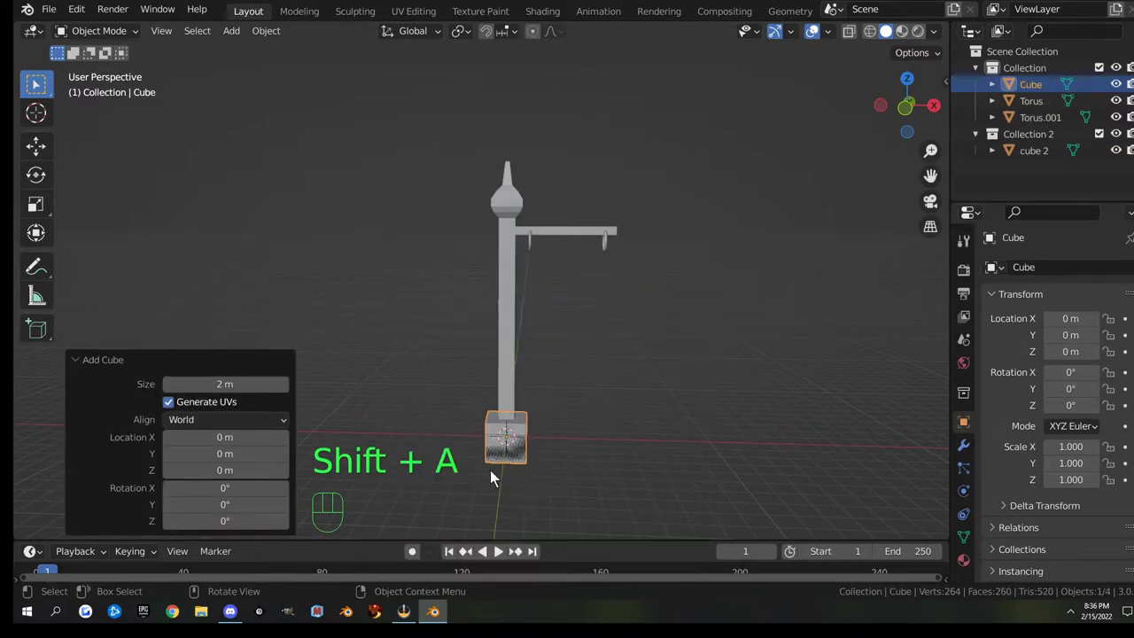
{"action": "key", "text": "KP_1"}
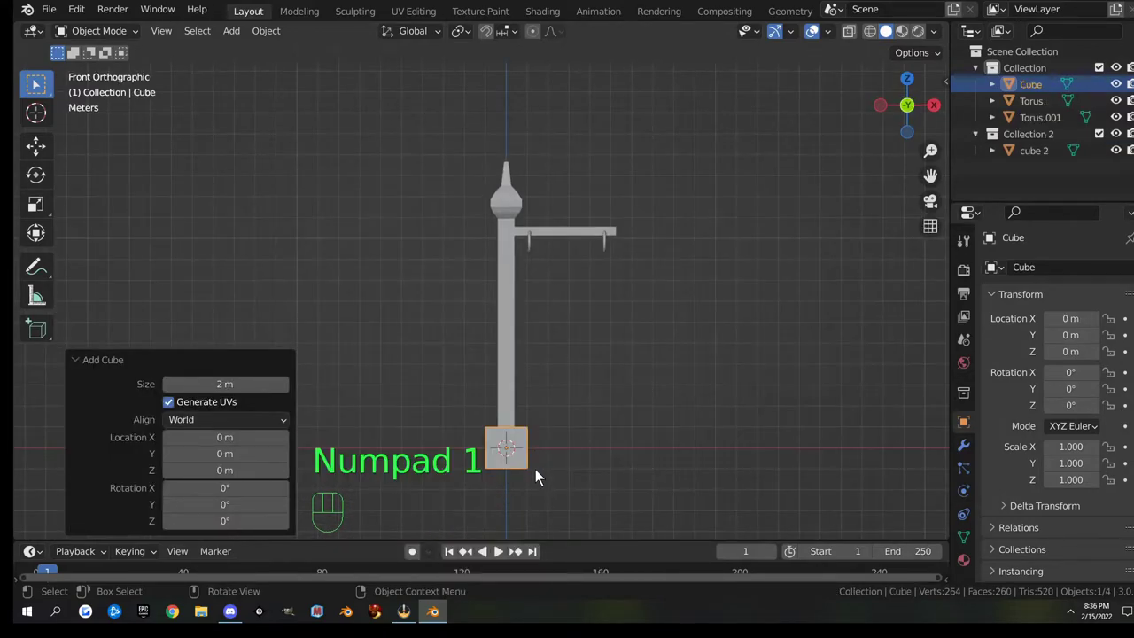
{"action": "key", "text": "g"}
{"action": "left_click", "coordinate": [637, 297]}
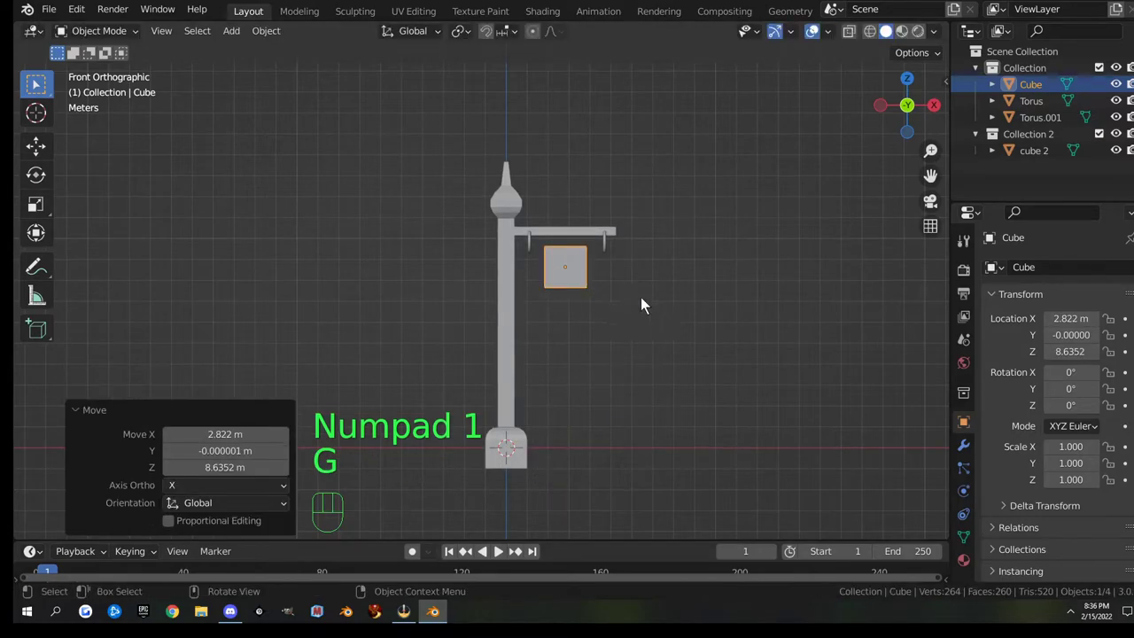
Scale the cube uniformly by about 2.11 and lower it about 0.8 m along the global Z axis.
{"action": "scroll", "coordinate": [801, 270], "scroll_direction": "up", "scroll_amount": 3}
{"action": "middle_click_drag", "start_coordinate": [801, 270], "coordinate": [675, 357], "text": "shift"}
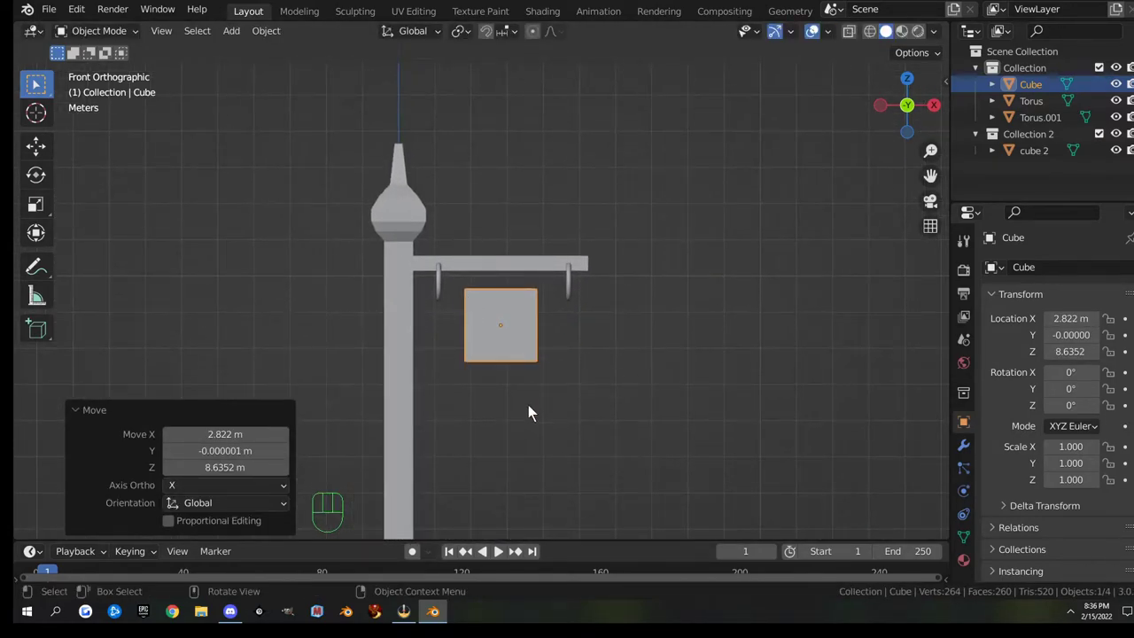
{"action": "key", "text": "s"}
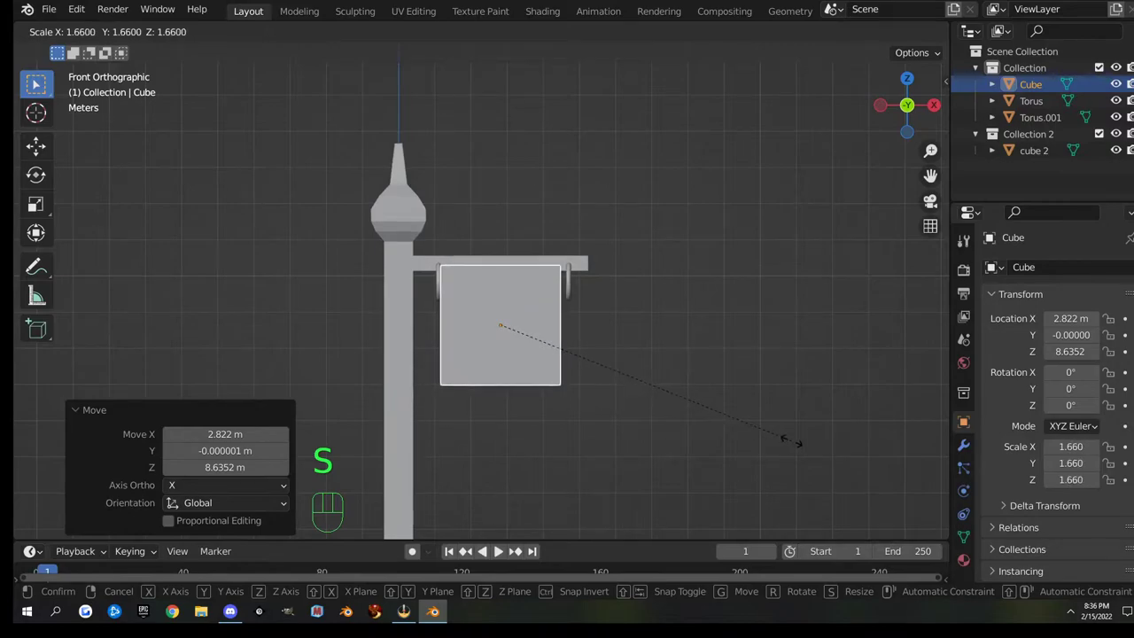
{"action": "left_click", "coordinate": [805, 446]}
{"action": "key", "text": "g"}
{"action": "key", "text": "z"}
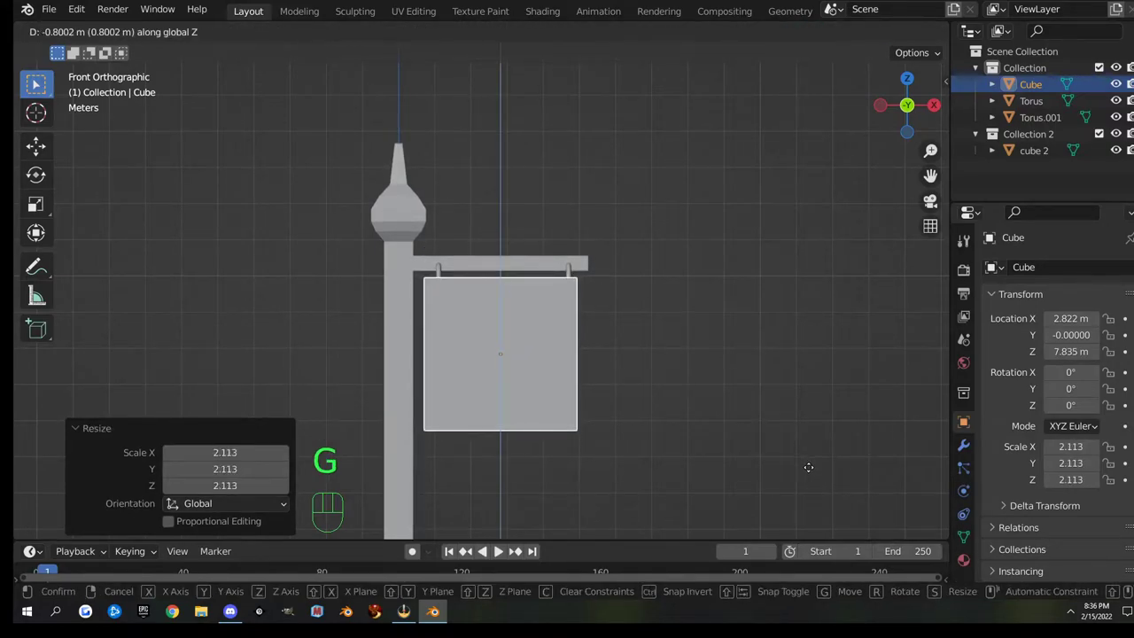
{"action": "left_click", "coordinate": [785, 463]}
Flatten the cube into a thin sign board by scaling it to about 0.07 along the global Y axis.
{"action": "middle_click_drag", "start_coordinate": [786, 463], "coordinate": [688, 449]}
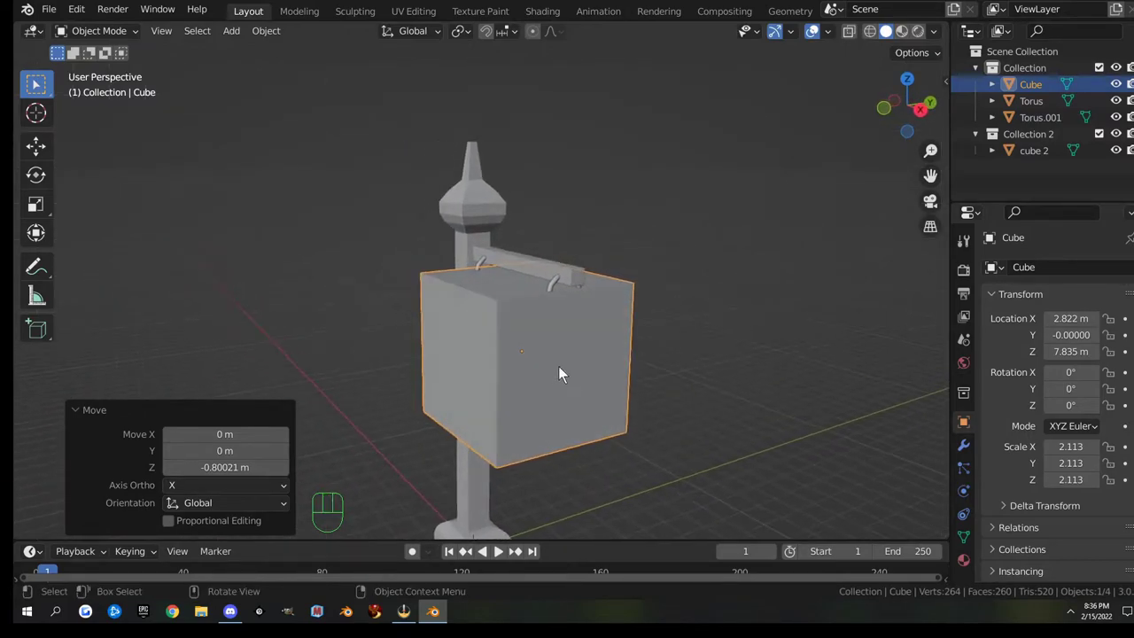
{"action": "middle_click_drag", "start_coordinate": [558, 378], "coordinate": [684, 405]}
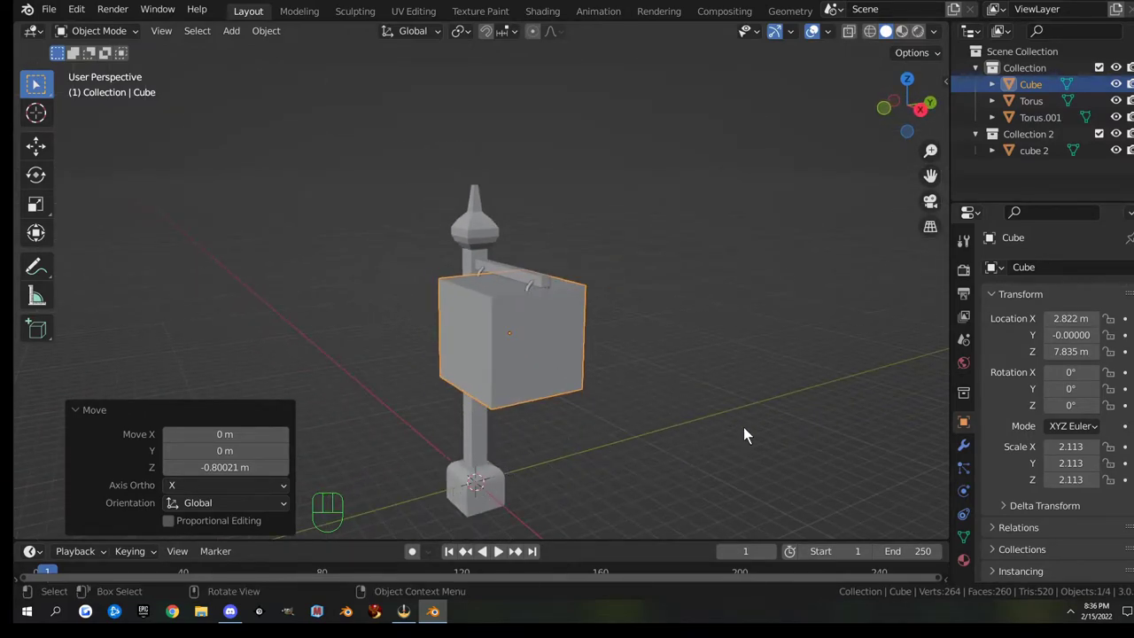
{"action": "key", "text": "s"}
{"action": "key", "text": "y"}
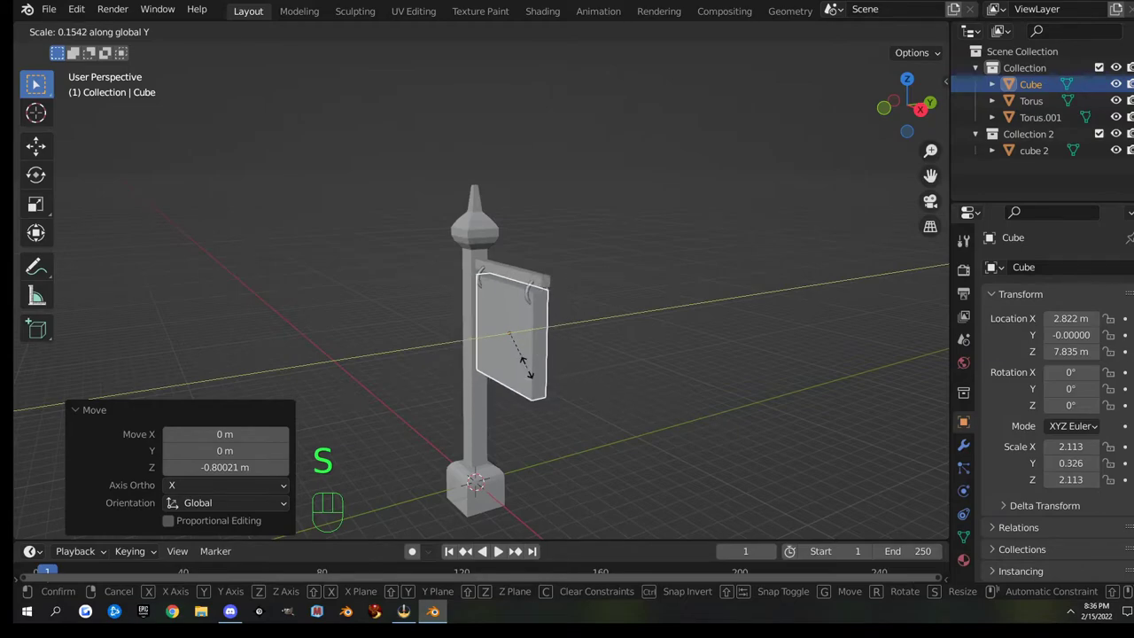
{"action": "left_click", "coordinate": [519, 355]}
Inset the sign board's large front and back faces by about 0.063 m to form a border.
{"action": "middle_click_drag", "start_coordinate": [520, 355], "coordinate": [652, 392]}
{"action": "scroll", "coordinate": [617, 354], "scroll_direction": "up", "scroll_amount": 2}
{"action": "scroll", "coordinate": [570, 382], "scroll_direction": "up", "scroll_amount": 2}
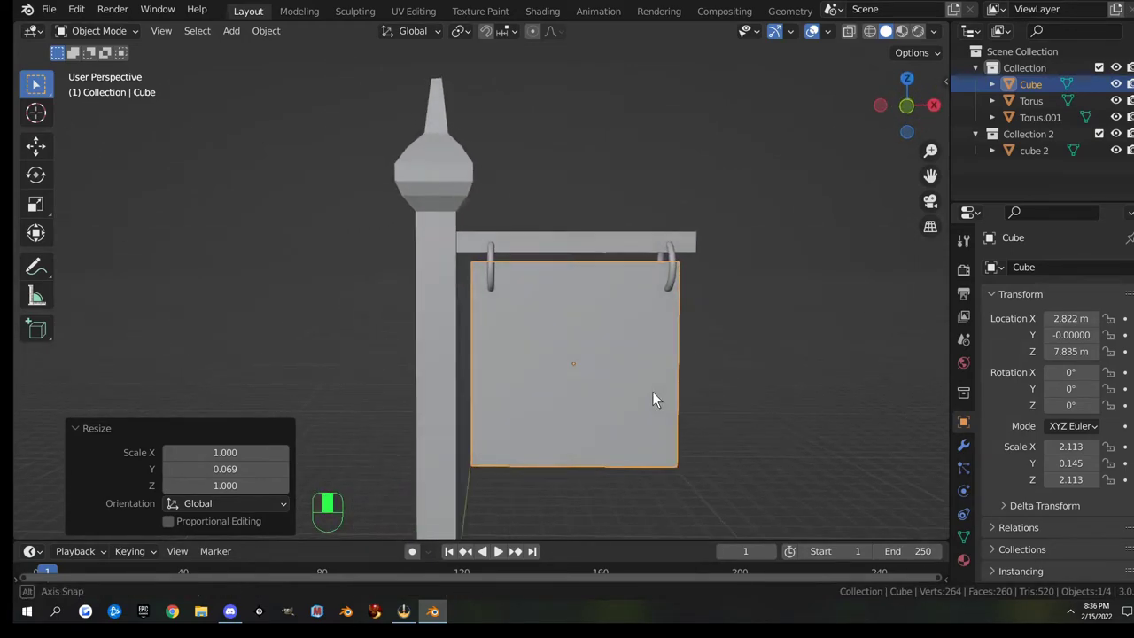
{"action": "key", "text": "Tab"}
{"action": "left_click", "coordinate": [579, 370]}
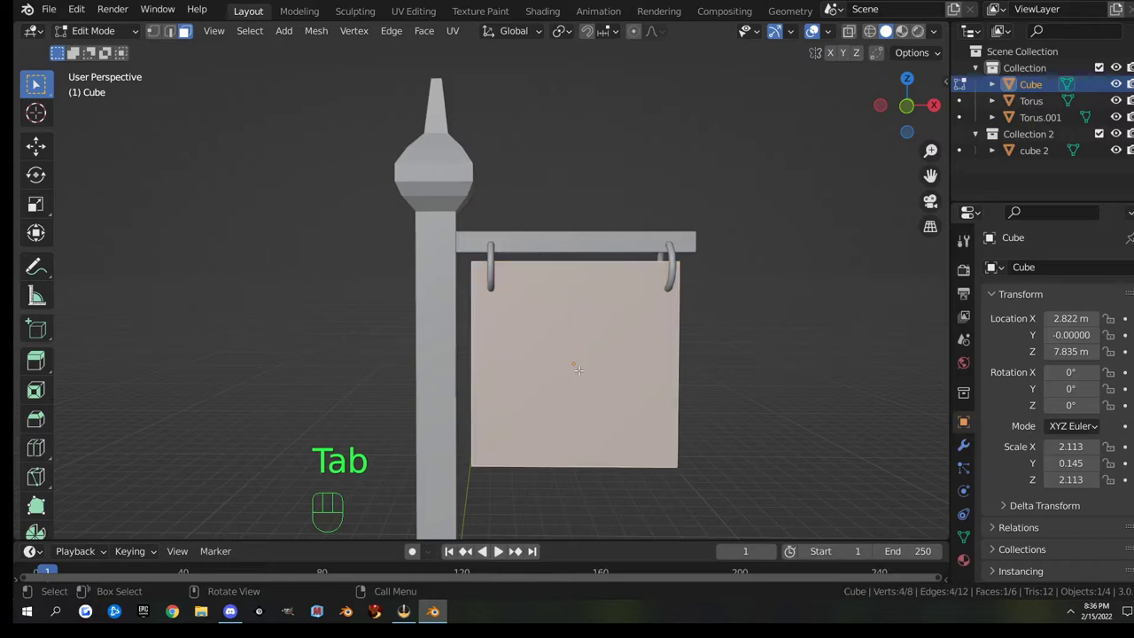
{"action": "middle_click_drag", "start_coordinate": [762, 379], "coordinate": [677, 393]}
{"action": "left_click", "coordinate": [372, 383], "text": "shift"}
{"action": "key", "text": "i"}
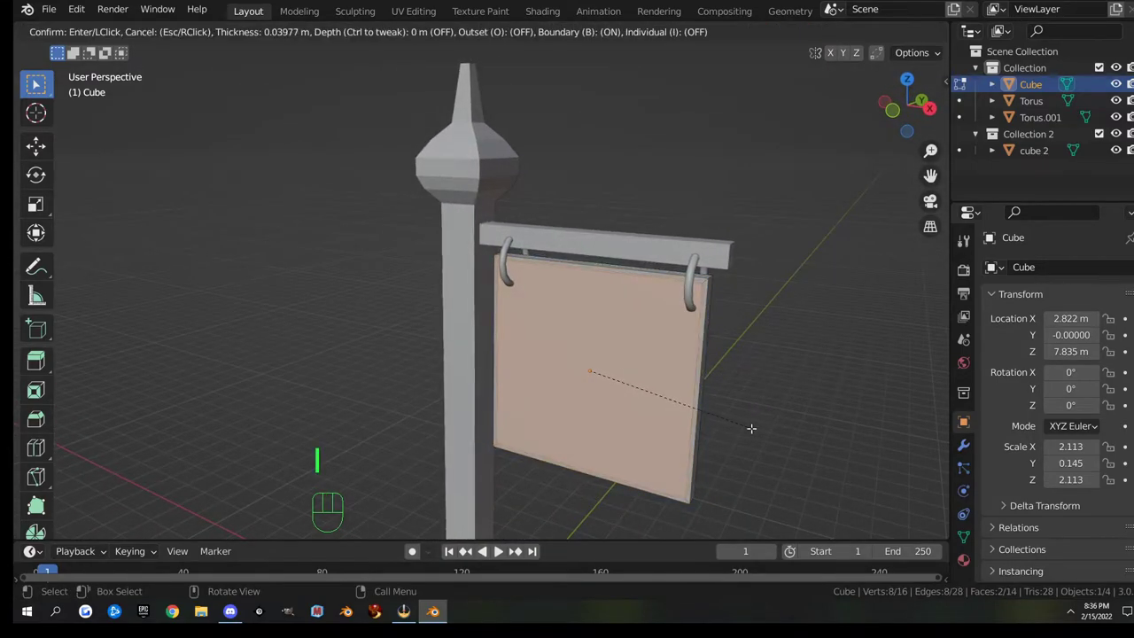
{"action": "left_click", "coordinate": [749, 427]}
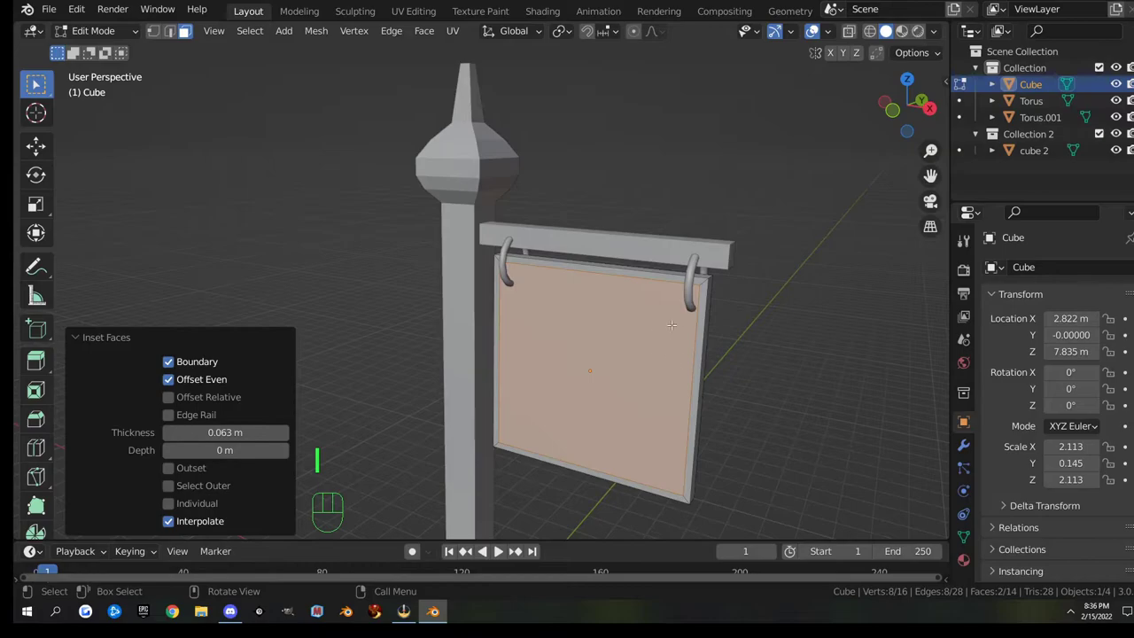
Extrude the two inset faces as individual faces, keeping the offset at 0 m.
{"action": "middle_click_drag", "start_coordinate": [737, 349], "coordinate": [533, 328]}
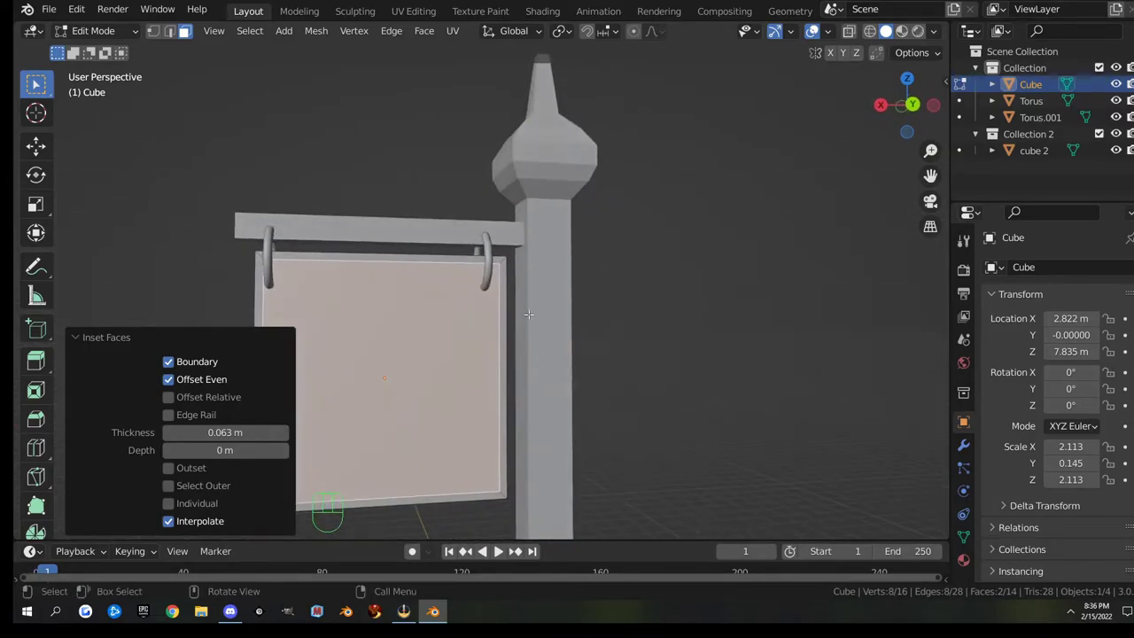
{"action": "middle_click_drag", "start_coordinate": [334, 465], "coordinate": [761, 354]}
{"action": "key", "text": "alt+e"}
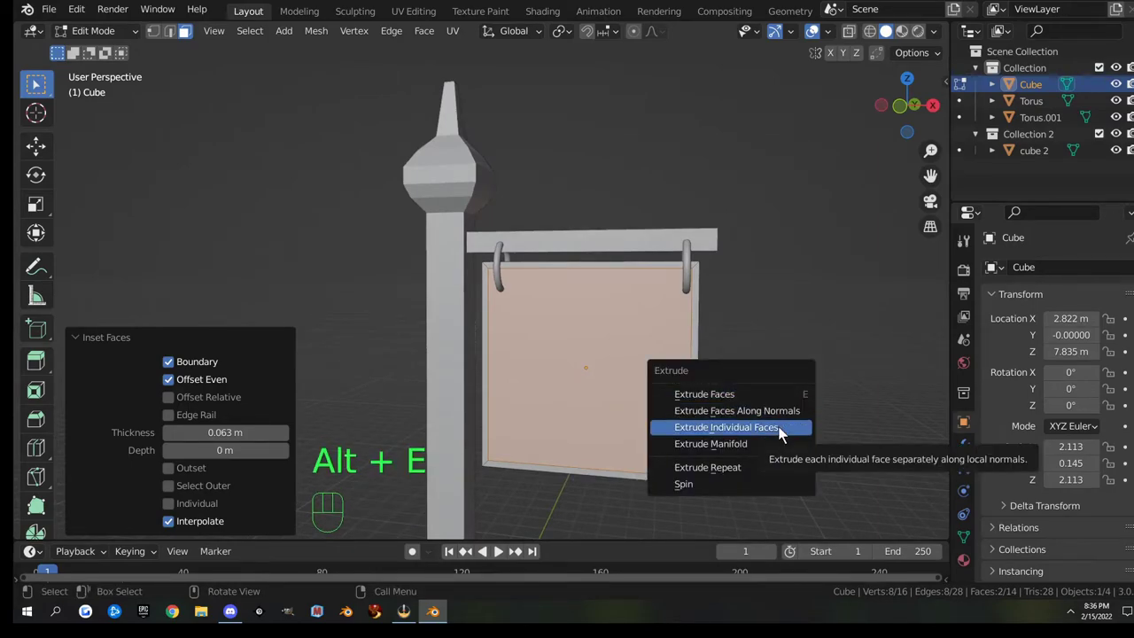
{"action": "left_click", "coordinate": [778, 429]}
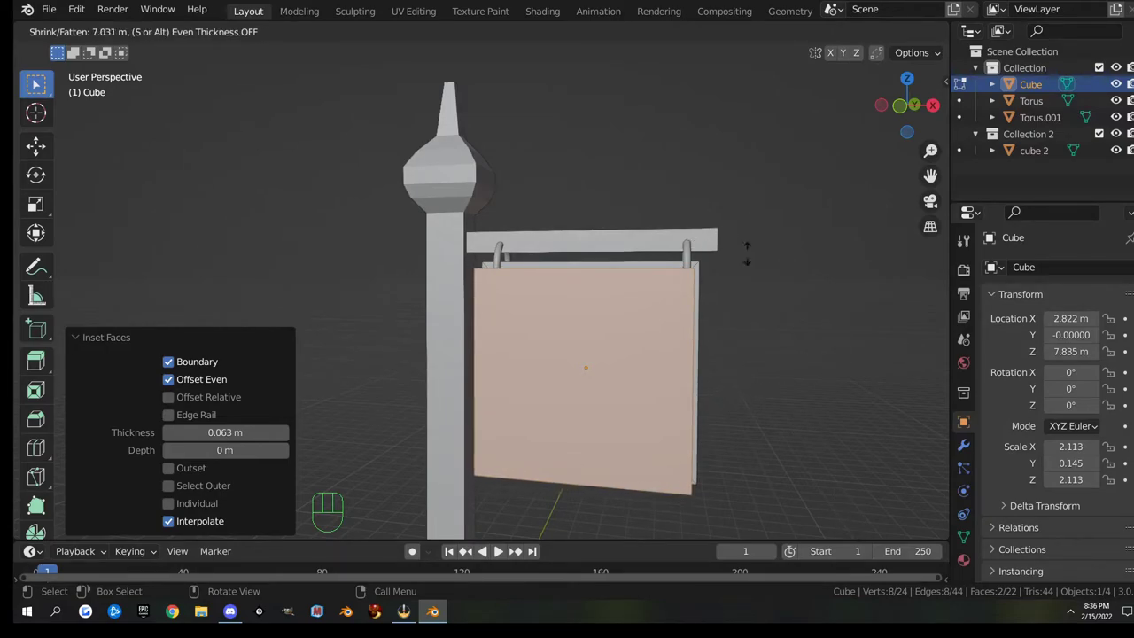
{"action": "right_click", "coordinate": [767, 281]}
Recess the two extruded panel faces slightly into the board with Shrink/Fatten, and return to Object Mode.
{"action": "middle_click_drag", "start_coordinate": [797, 298], "coordinate": [504, 342]}
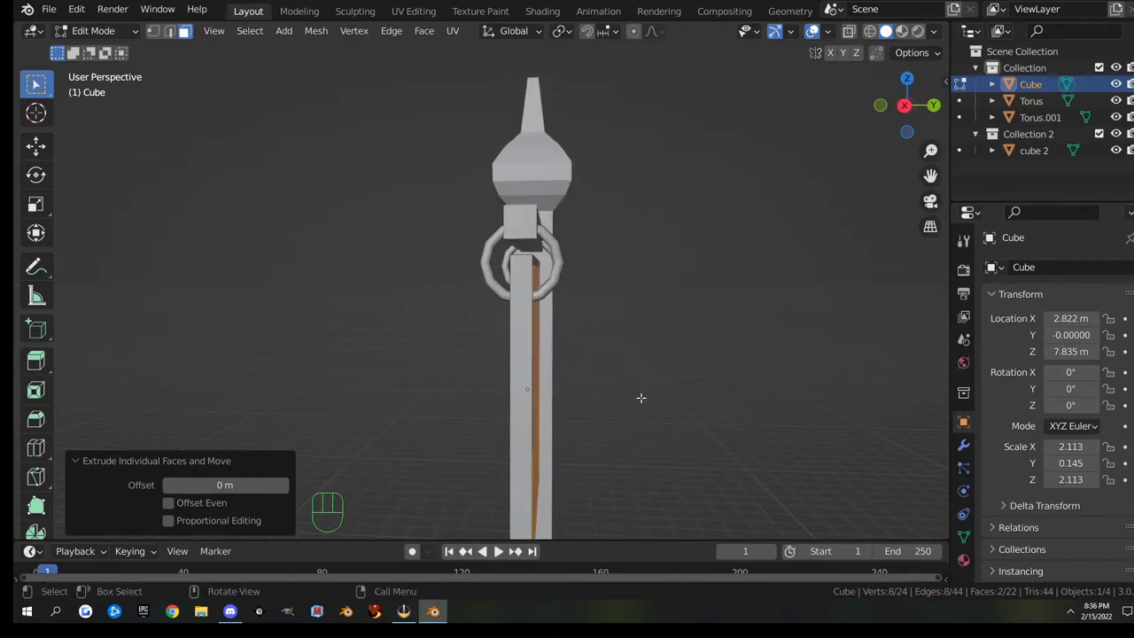
{"action": "mouse_move", "coordinate": [721, 405]}
{"action": "middle_mouse_down"}
{"action": "mouse_move", "coordinate": [709, 400]}
{"action": "mouse_move", "coordinate": [736, 414]}
{"action": "middle_mouse_up"}
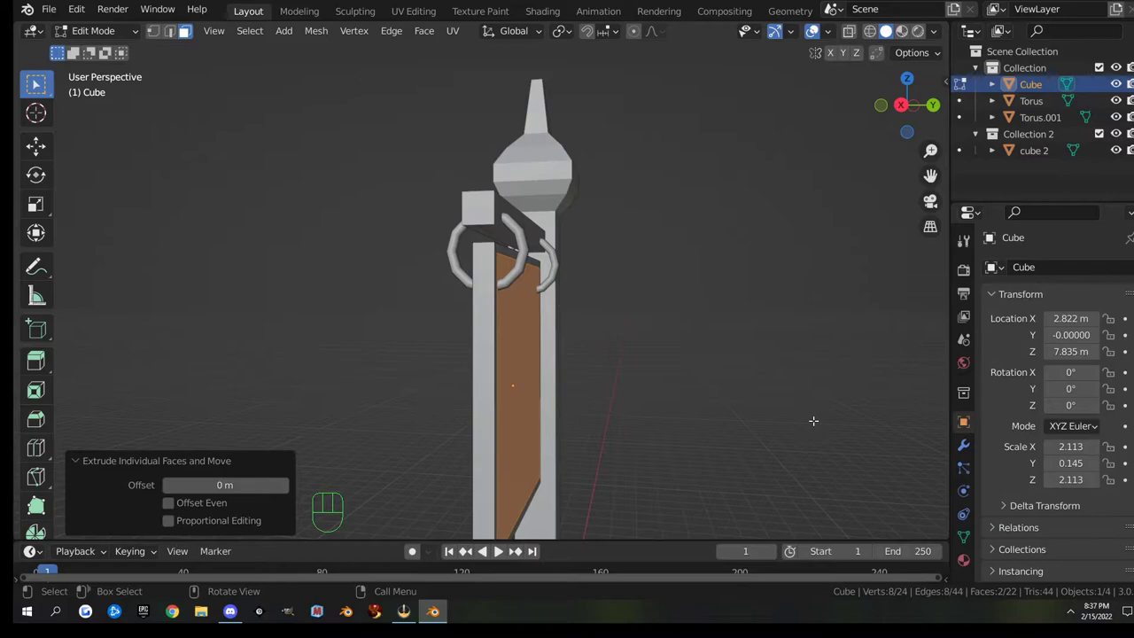
{"action": "key", "text": "alt+s"}
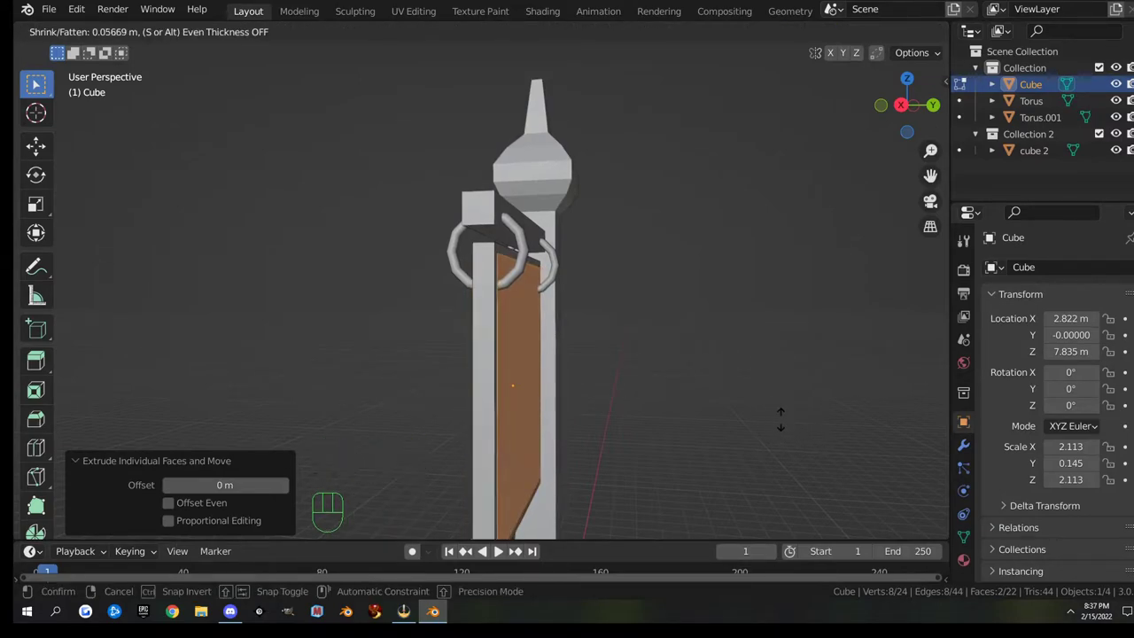
{"action": "left_click", "coordinate": [785, 434]}
{"action": "middle_click_drag", "start_coordinate": [635, 405], "coordinate": [807, 409]}
{"action": "key", "text": "Tab"}
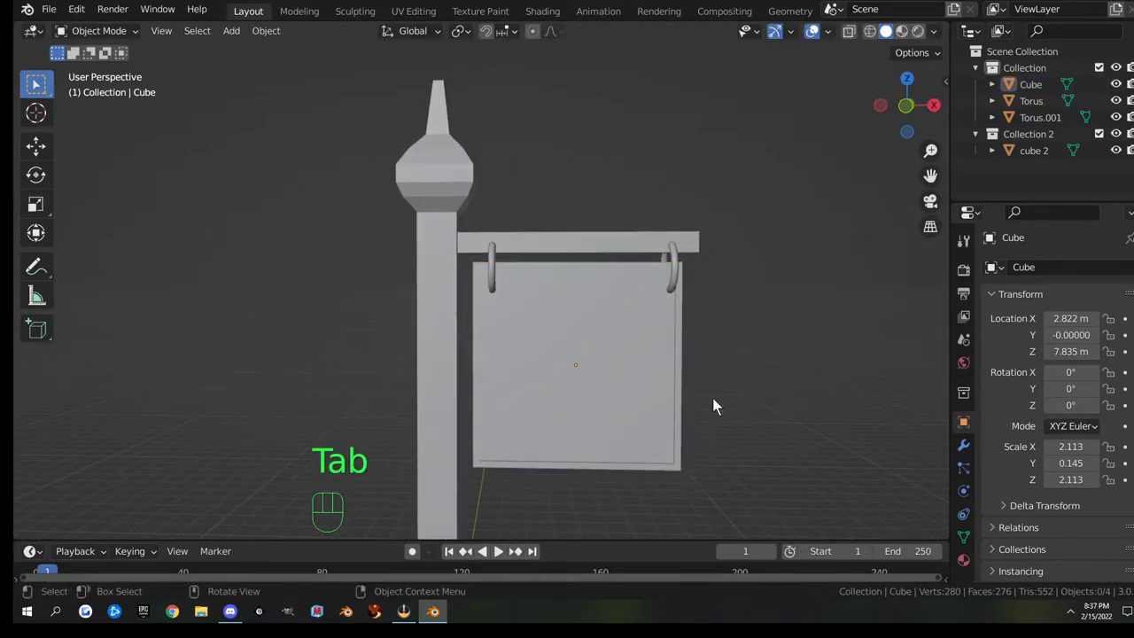
Cut eight evenly spaced vertical edge loops across the sign board, without sliding them.
{"action": "key", "text": "Tab"}
{"action": "middle_click_drag", "start_coordinate": [616, 422], "coordinate": [582, 402]}
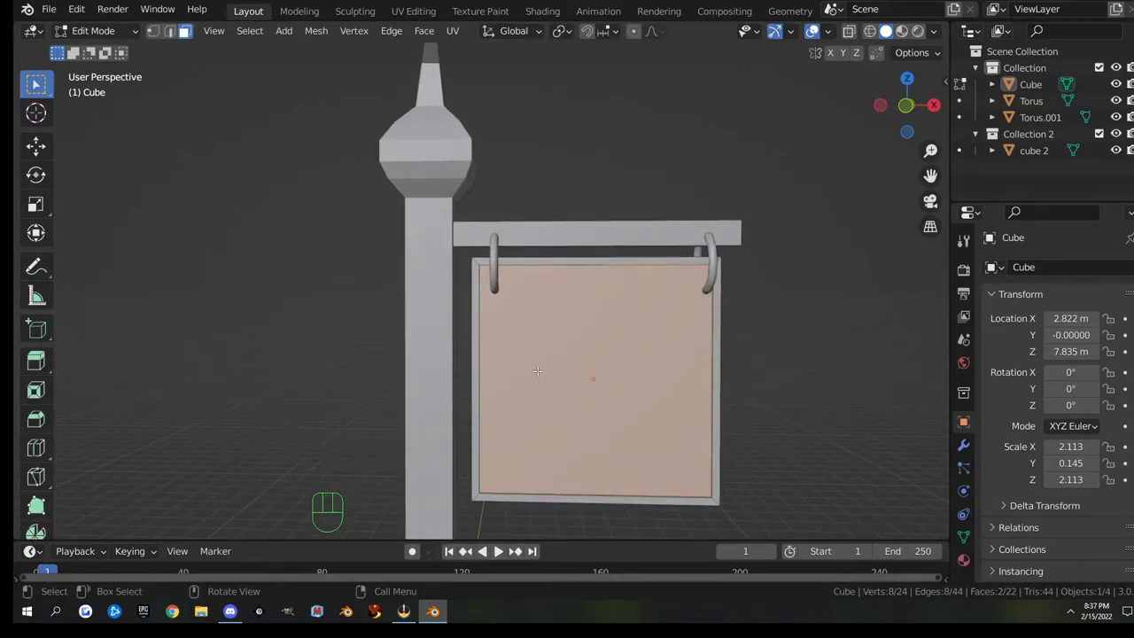
{"action": "key", "text": "ctrl+r"}
{"action": "scroll", "coordinate": [577, 263], "scroll_direction": "up", "scroll_amount": 7}
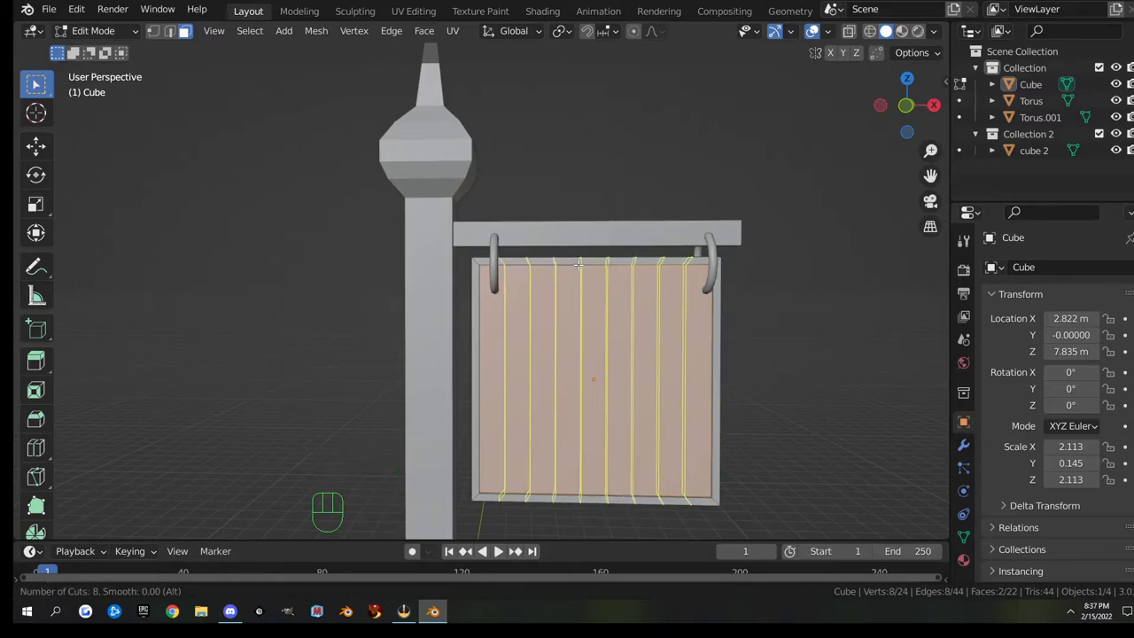
{"action": "left_click", "coordinate": [577, 262]}
{"action": "right_click", "coordinate": [625, 322]}
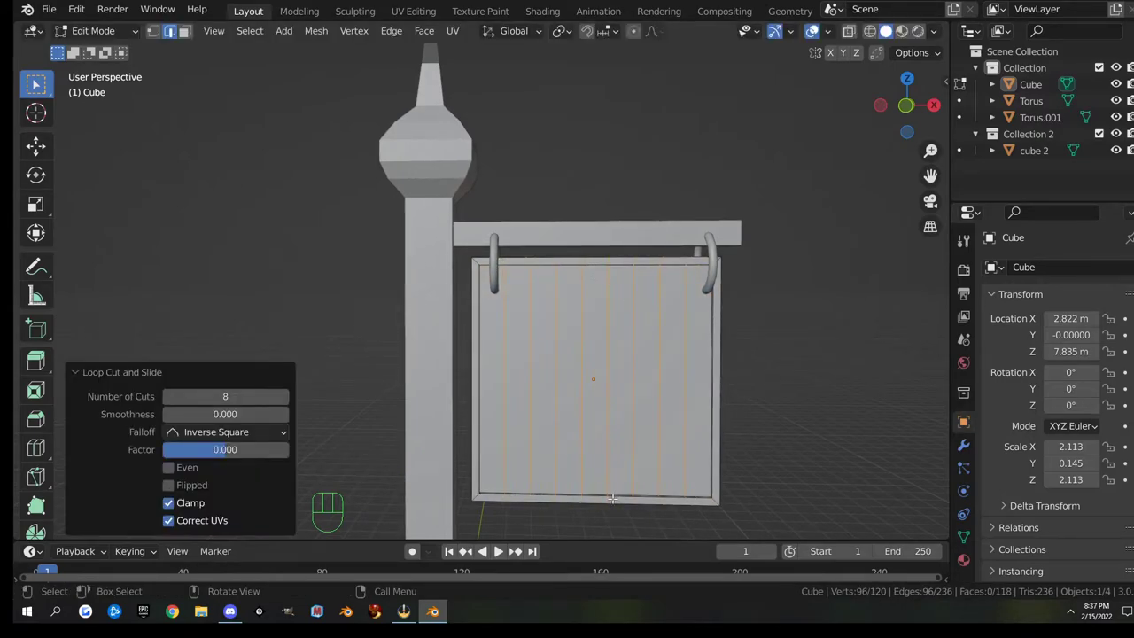
Select the vertices of the two middle loops along the board's bottom edge, through the mesh in X-ray front view.
{"action": "middle_click_drag", "start_coordinate": [633, 532], "coordinate": [629, 432], "text": "shift"}
{"action": "key", "text": "KP_1"}
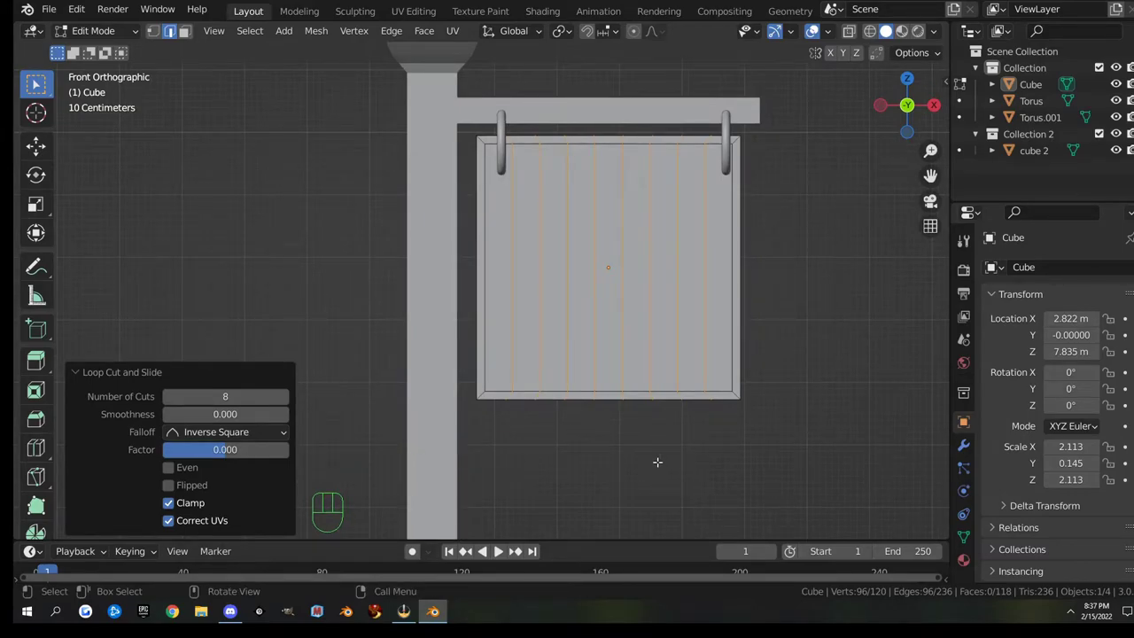
{"action": "key", "text": "alt+z"}
{"action": "key", "text": "1"}
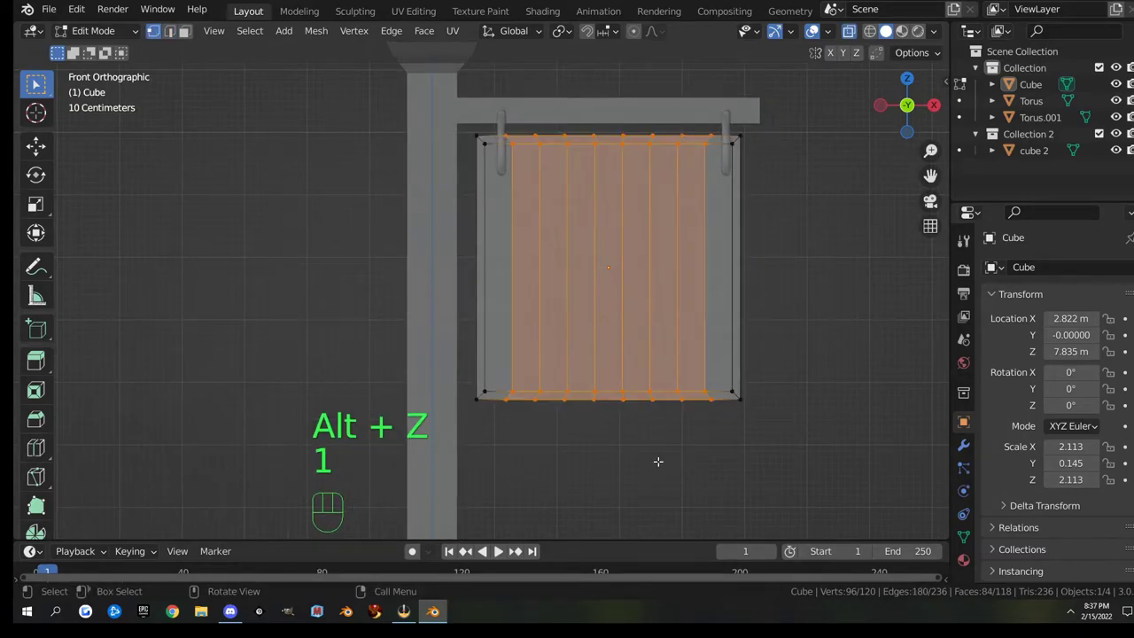
{"action": "left_click_drag", "start_coordinate": [586, 373], "coordinate": [638, 446]}
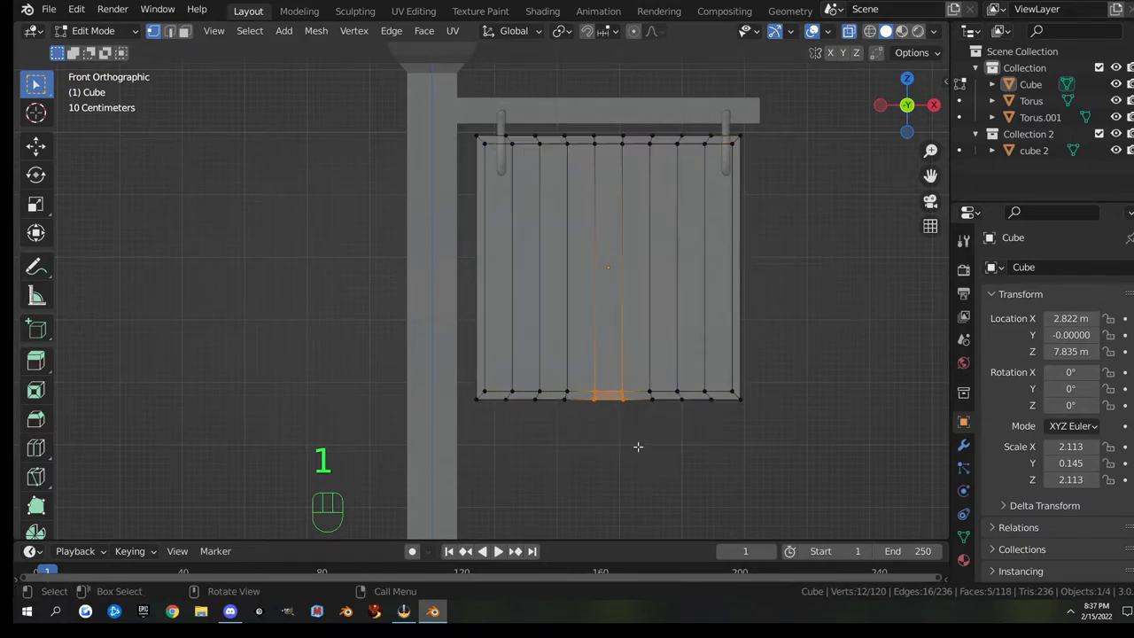
{"action": "middle_click_drag", "start_coordinate": [707, 455], "coordinate": [746, 362]}
{"action": "key", "text": "KP_1"}
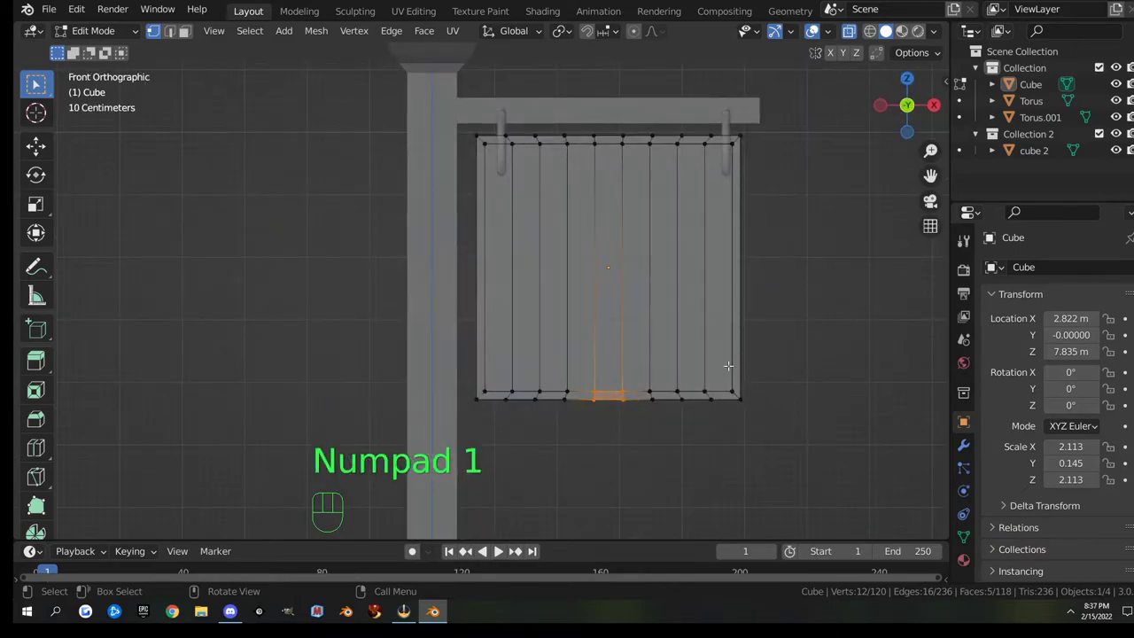
Enable proportional editing and set its falloff to Sharp.
{"action": "left_click", "coordinate": [633, 32]}
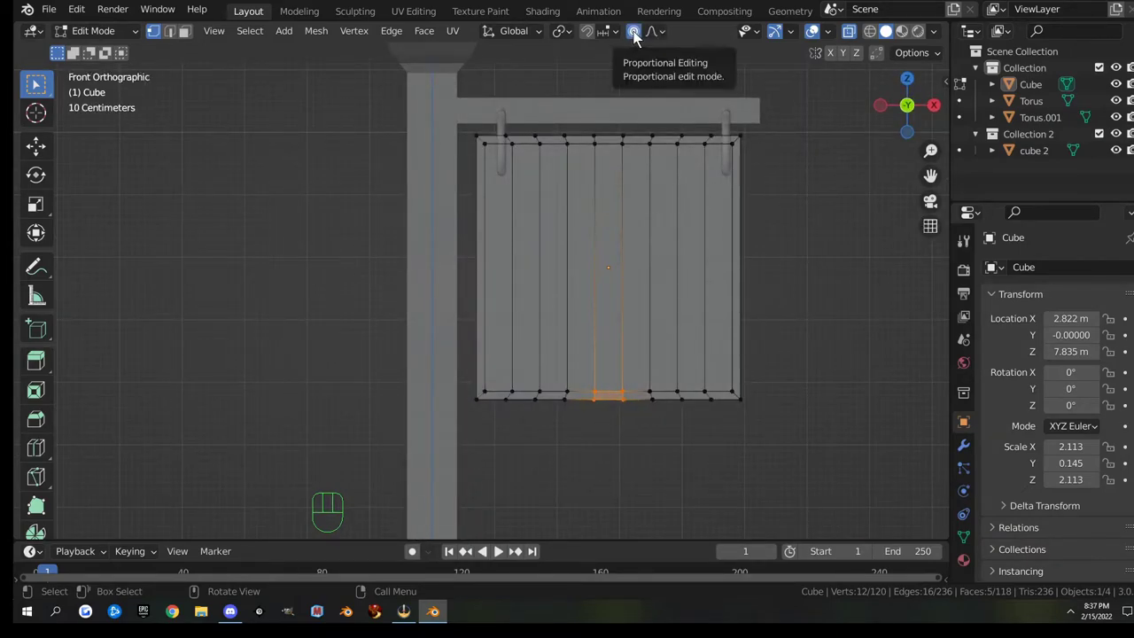
{"action": "key", "text": "o"}
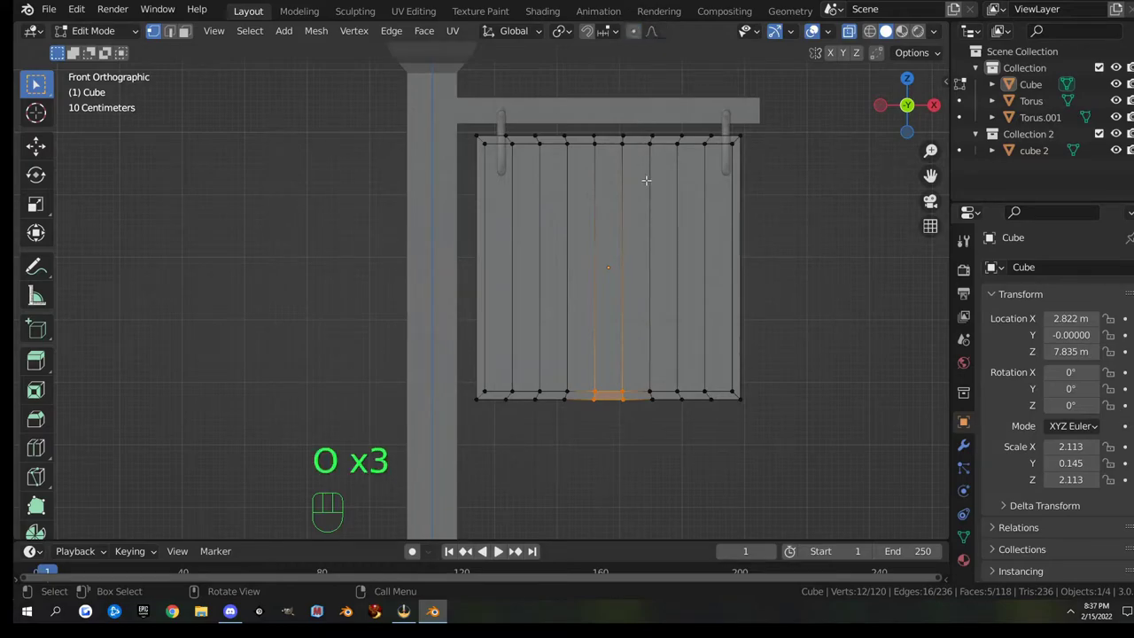
{"action": "left_click", "coordinate": [656, 33]}
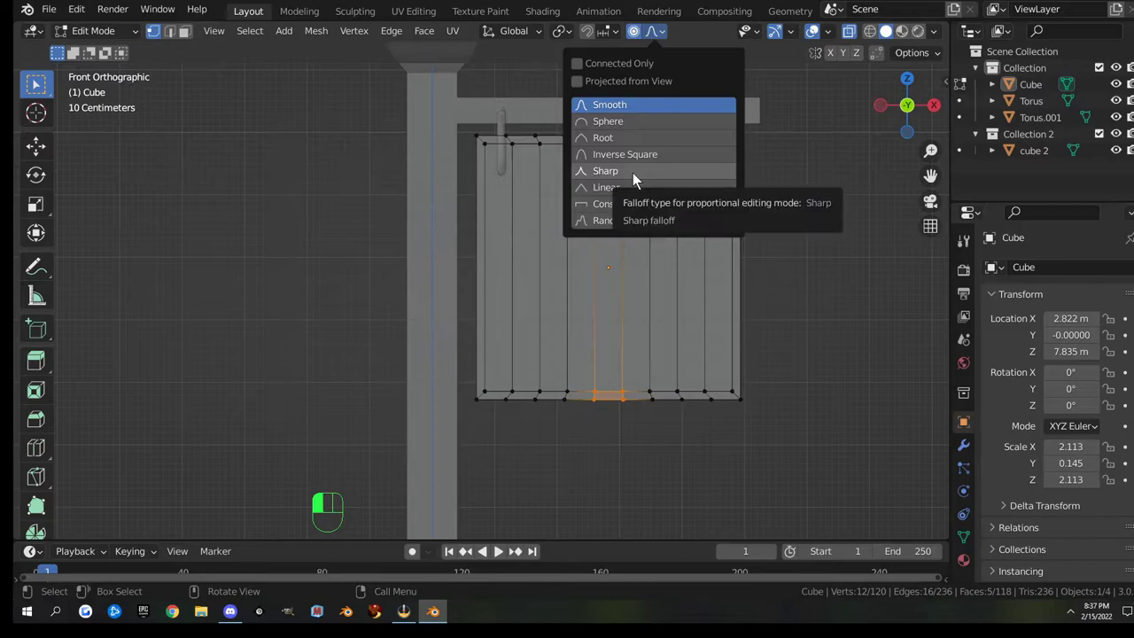
{"action": "left_click", "coordinate": [656, 177]}
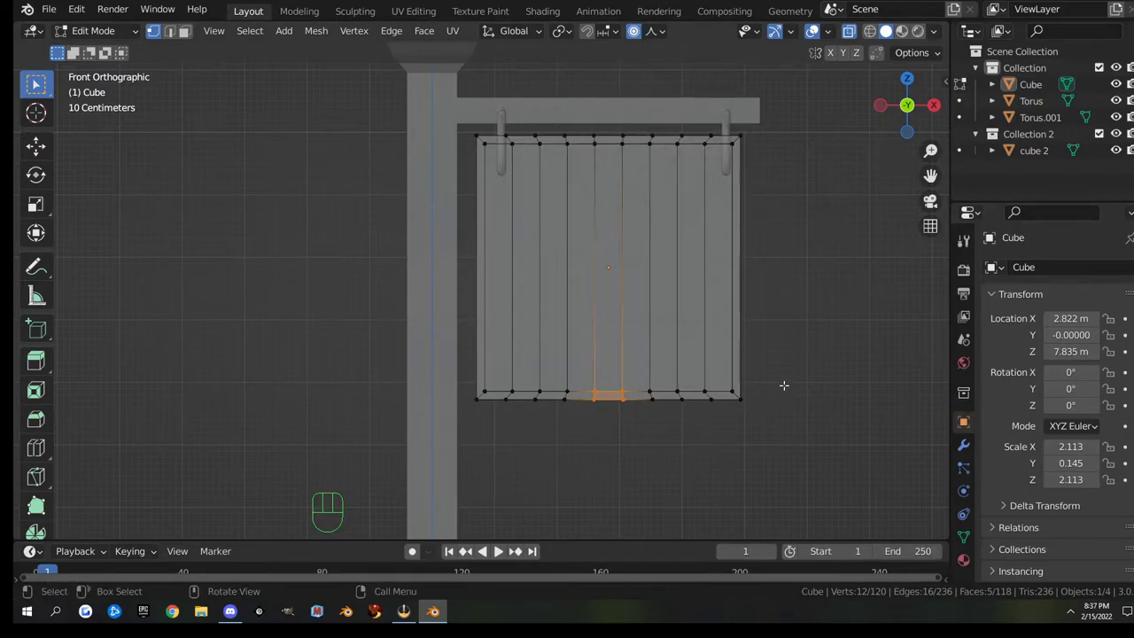
Pull the selected bottom vertices down about 1.95 m along Z with a proportional size of about 2.85 m, and turn proportional editing off.
{"action": "key", "text": "g"}
{"action": "key", "text": "z"}
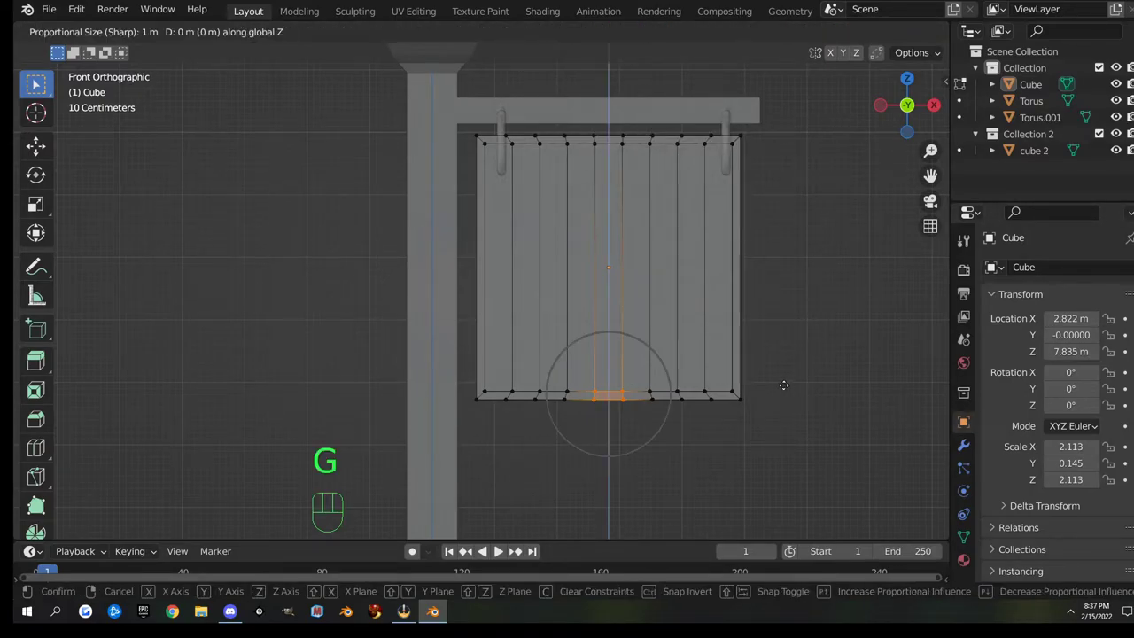
{"action": "scroll", "coordinate": [784, 385], "scroll_direction": "down", "scroll_amount": 11}
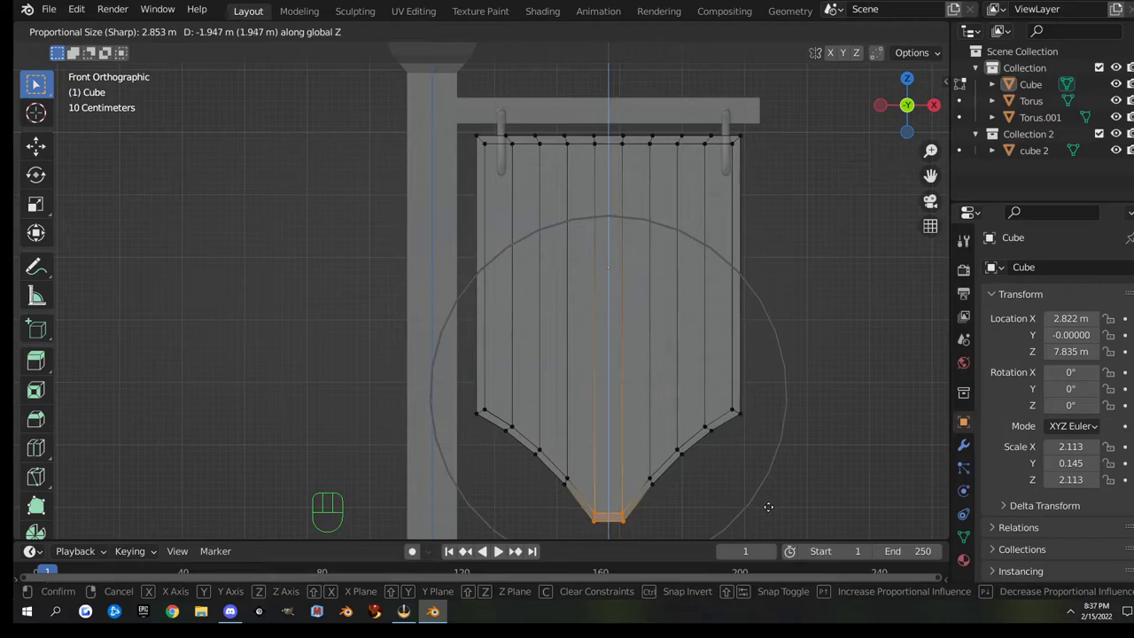
{"action": "left_click", "coordinate": [769, 507]}
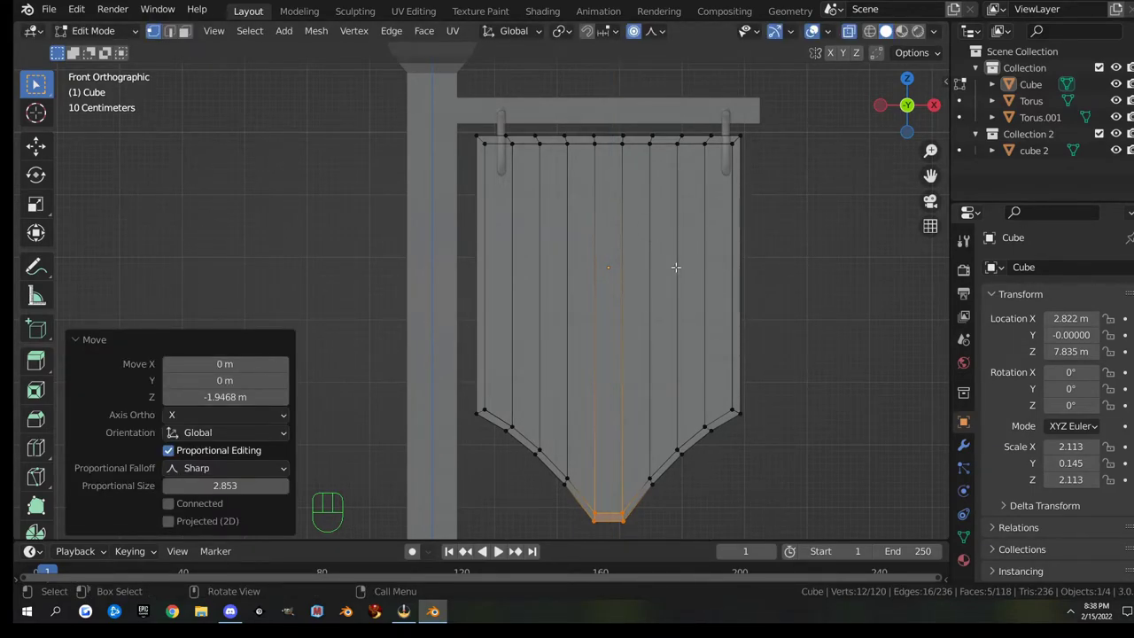
{"action": "key", "text": "o"}
Select all vertices of the board's pointed lower edge and raise them about 0.63 m along Z.
{"action": "scroll", "coordinate": [673, 228], "scroll_direction": "down", "scroll_amount": 2}
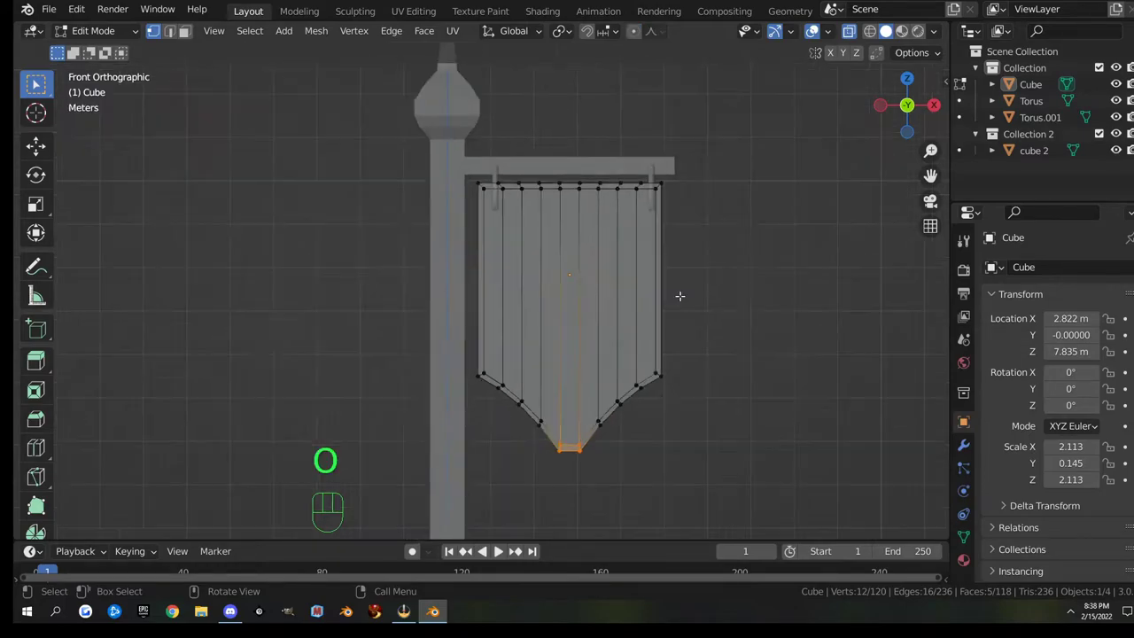
{"action": "left_click_drag", "start_coordinate": [413, 329], "coordinate": [777, 489]}
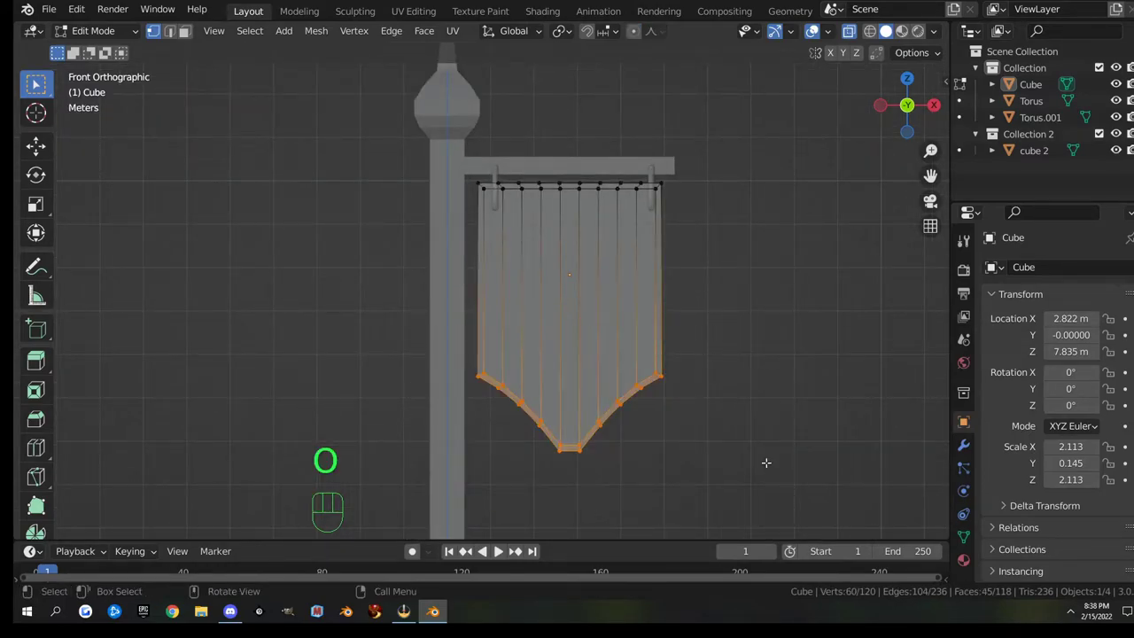
{"action": "key", "text": "g"}
{"action": "key", "text": "z"}
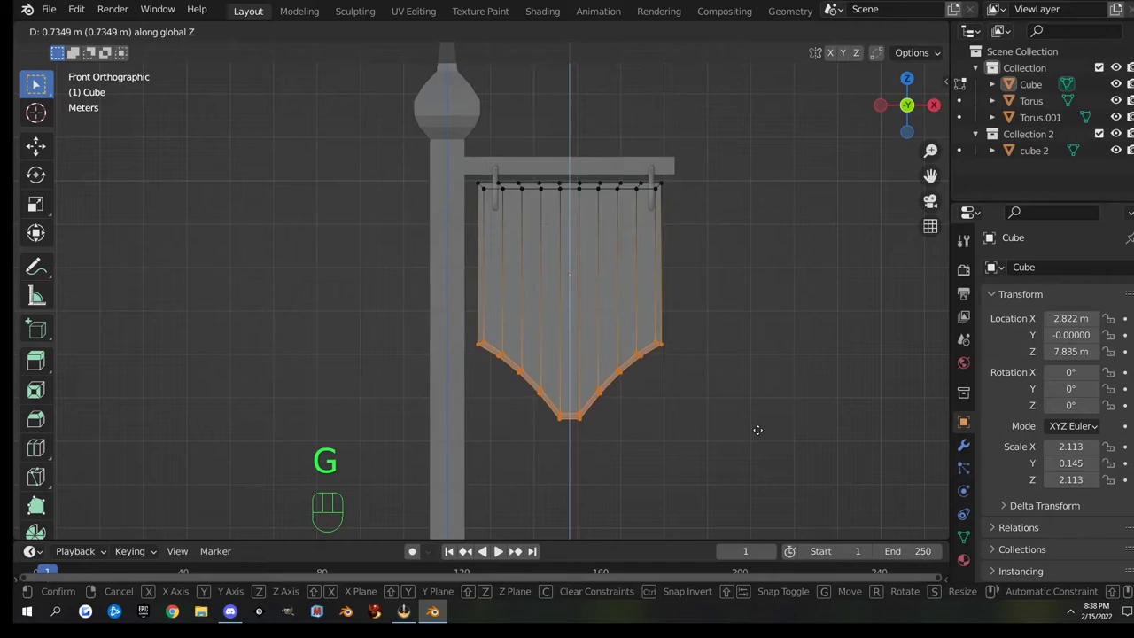
{"action": "left_click", "coordinate": [756, 434]}
Leave Edit Mode on the sign board and select the signpost object.
{"action": "scroll", "coordinate": [740, 405], "scroll_direction": "down", "scroll_amount": 3}
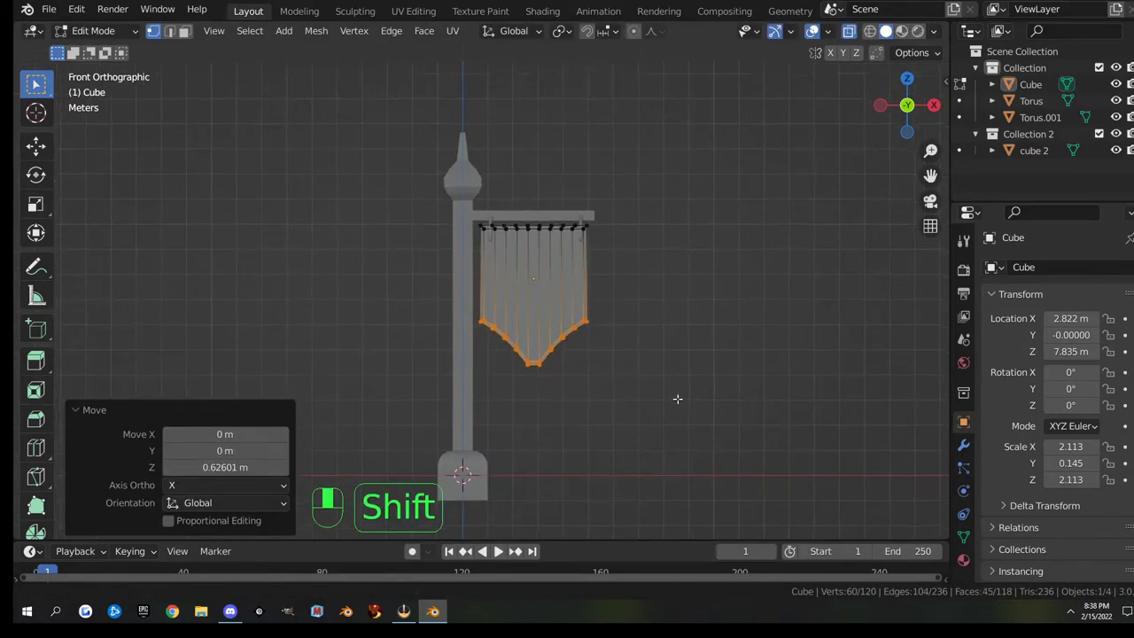
{"action": "middle_click_drag", "start_coordinate": [677, 399], "coordinate": [693, 358], "text": "shift"}
{"action": "scroll", "coordinate": [697, 373], "scroll_direction": "up", "scroll_amount": 2}
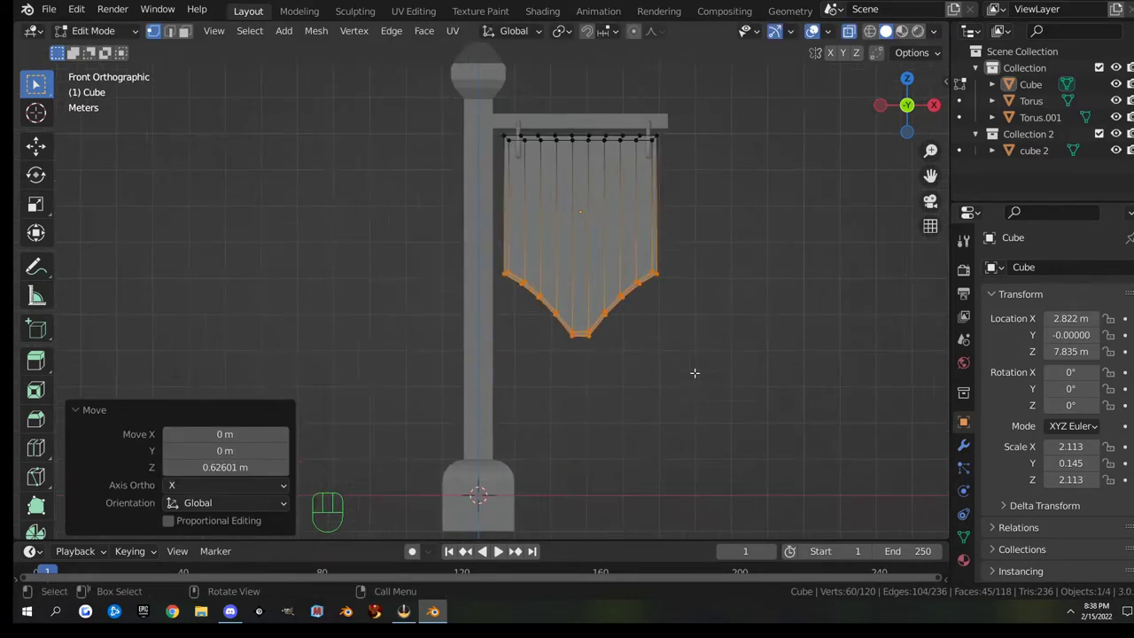
{"action": "scroll", "coordinate": [730, 405], "scroll_direction": "down", "scroll_amount": 5}
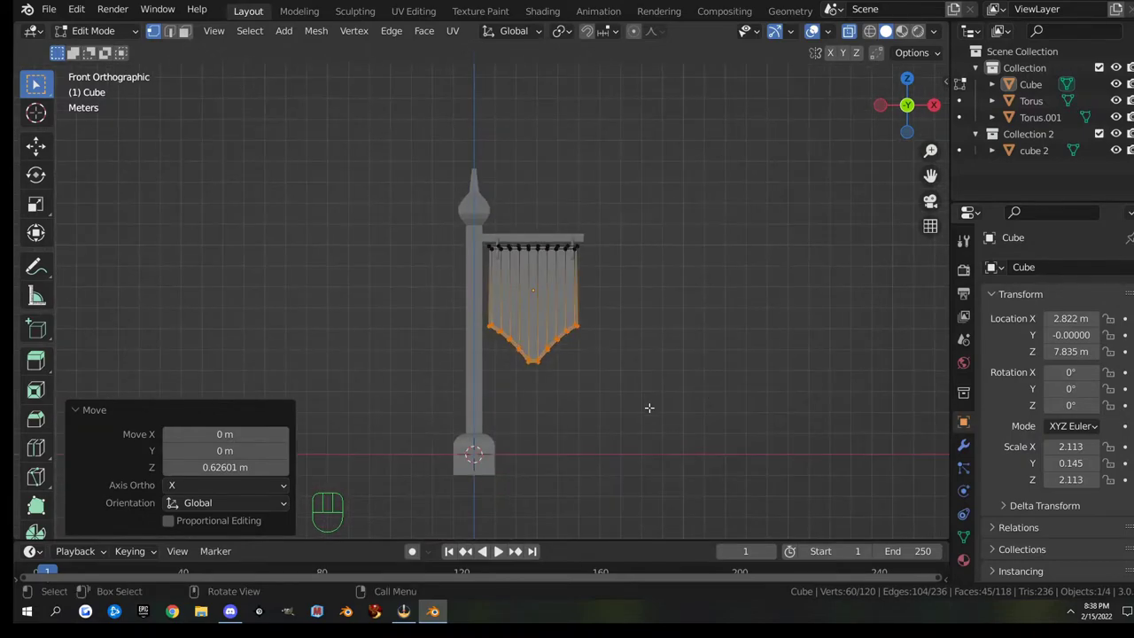
{"action": "middle_click_drag", "start_coordinate": [651, 405], "coordinate": [659, 355], "text": "shift"}
{"action": "scroll", "coordinate": [562, 278], "scroll_direction": "up", "scroll_amount": 1}
{"action": "scroll", "coordinate": [557, 280], "scroll_direction": "down", "scroll_amount": 1}
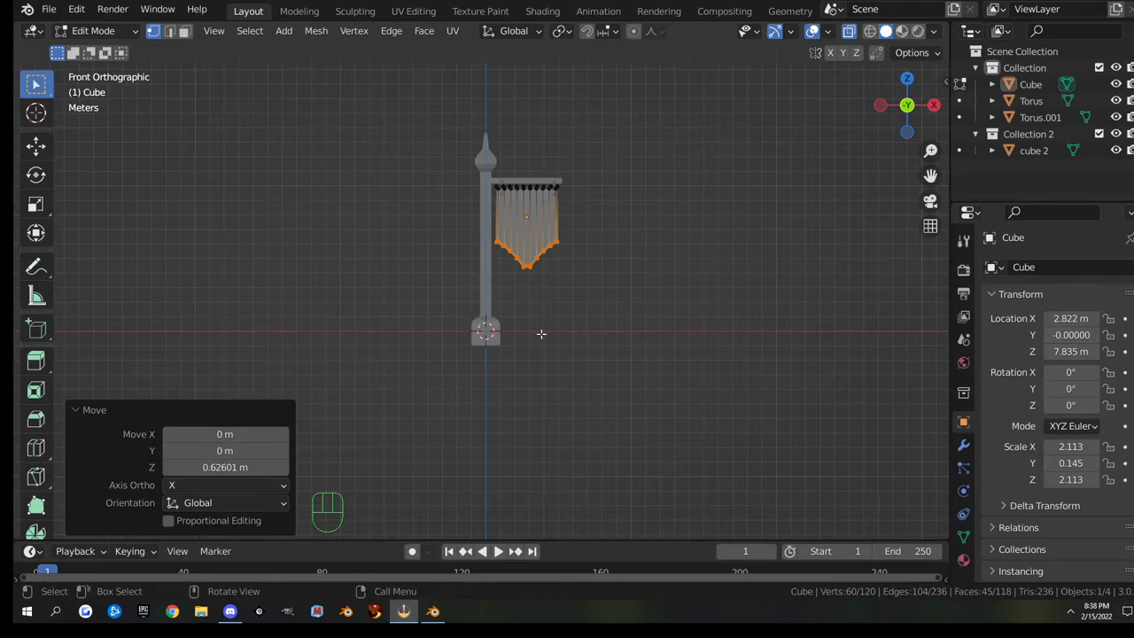
{"action": "key", "text": "Tab"}
{"action": "left_click", "coordinate": [485, 274]}
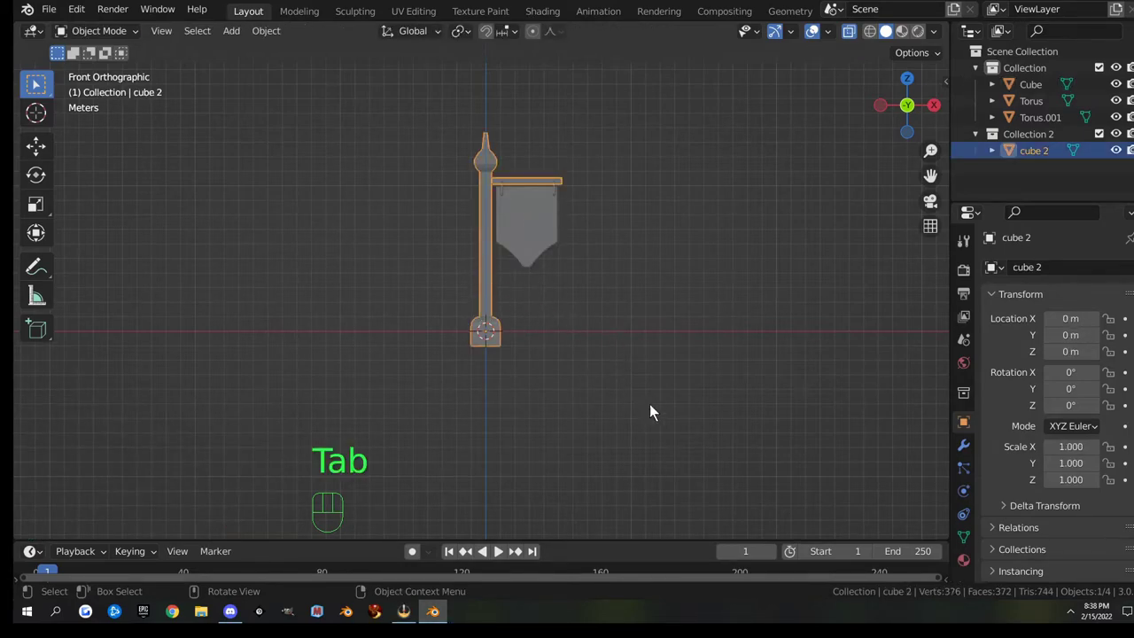
Lengthen the post by moving all its base vertices down about 8.8 m along Z in Edit Mode, and return to Object Mode.
{"action": "key", "text": "Tab"}
{"action": "scroll", "coordinate": [612, 371], "scroll_direction": "up", "scroll_amount": 2}
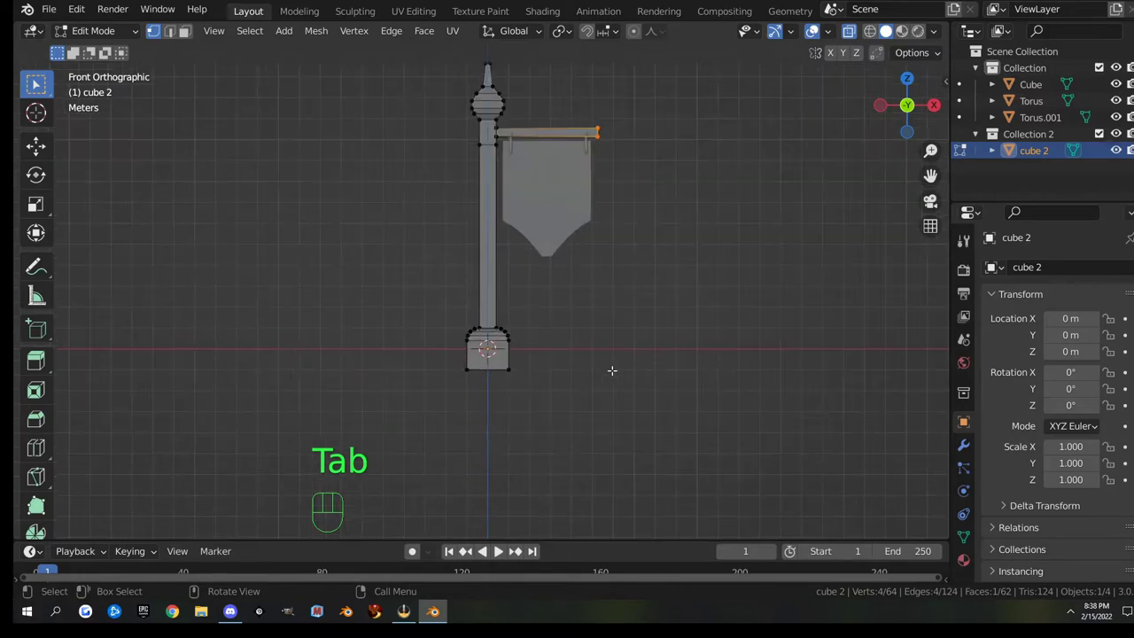
{"action": "left_click_drag", "start_coordinate": [367, 270], "coordinate": [596, 443]}
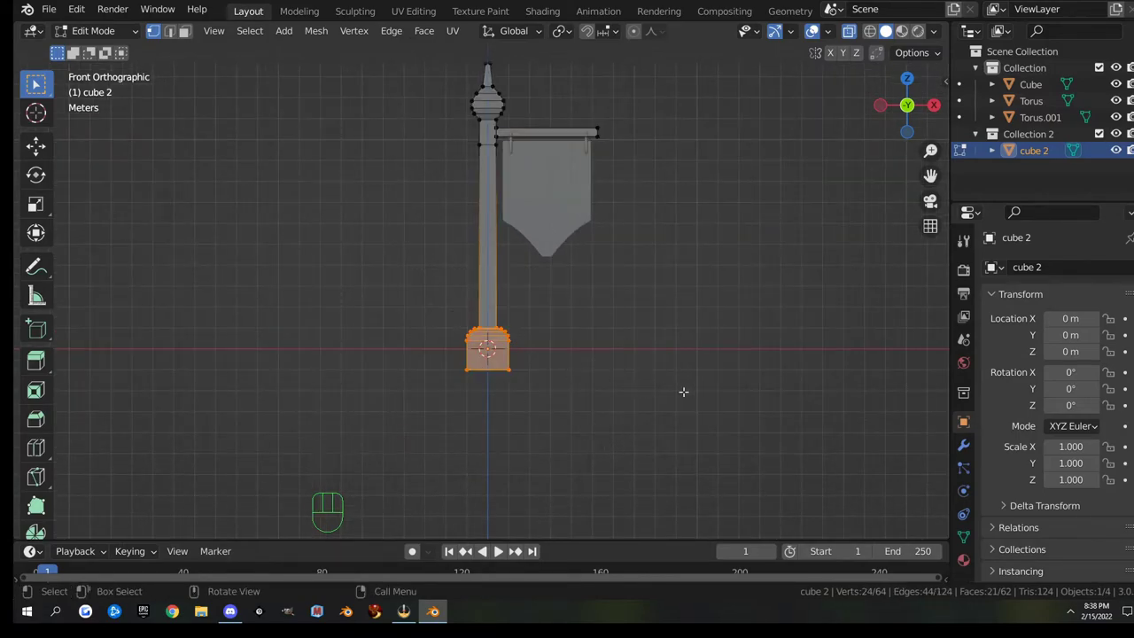
{"action": "scroll", "coordinate": [598, 352], "scroll_direction": "down", "scroll_amount": 1}
{"action": "key", "text": "g"}
{"action": "key", "text": "z"}
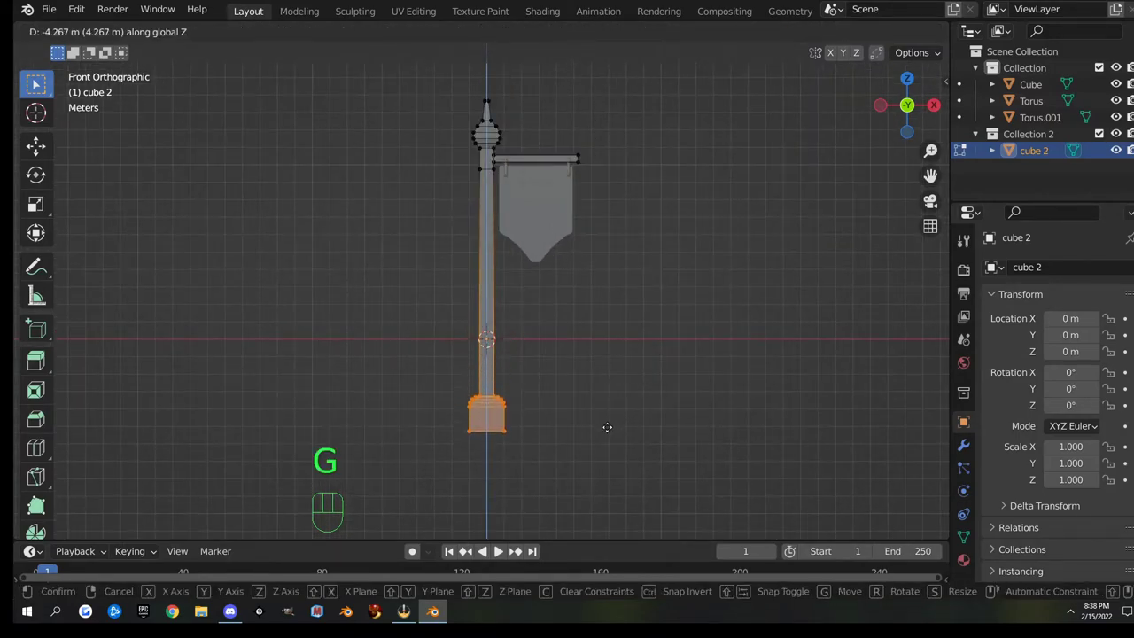
{"action": "left_click", "coordinate": [630, 505]}
{"action": "scroll", "coordinate": [617, 436], "scroll_direction": "down", "scroll_amount": 1}
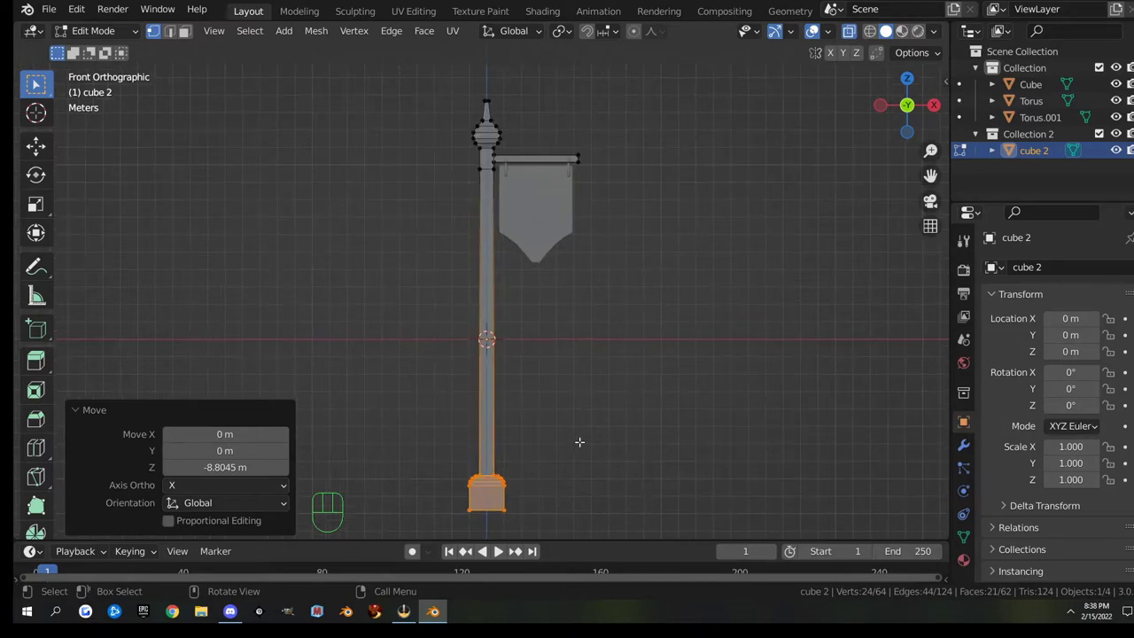
{"action": "key", "text": "Tab"}
Select the hanging sign board and turn off X-ray, ending in Object Mode.
{"action": "middle_click_drag", "start_coordinate": [562, 361], "coordinate": [591, 370], "text": "shift"}
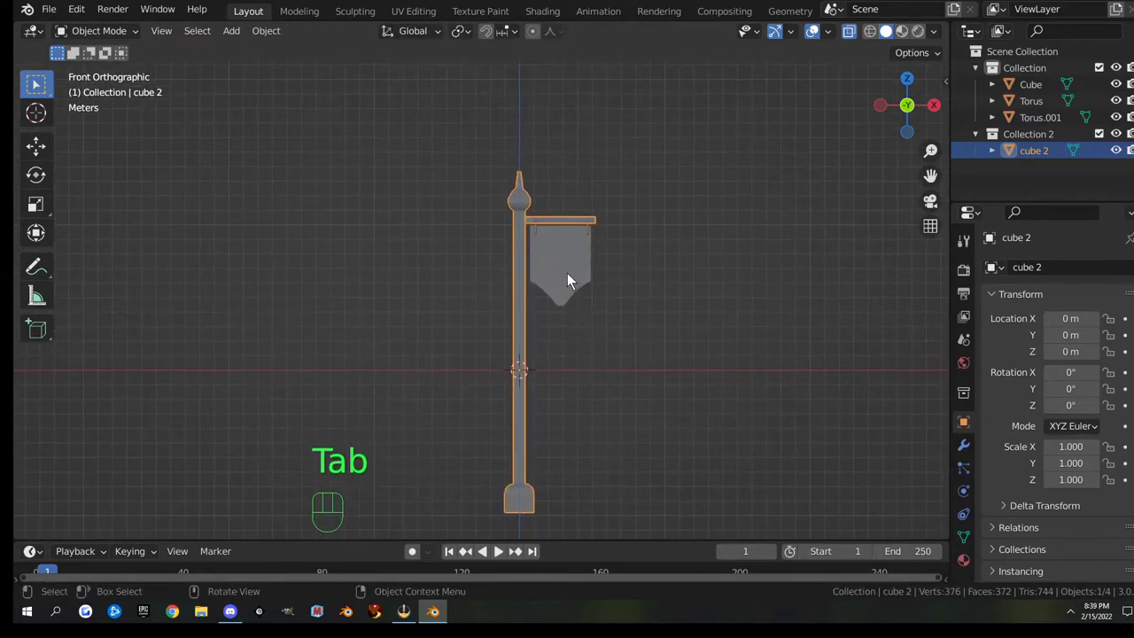
{"action": "left_click", "coordinate": [565, 270]}
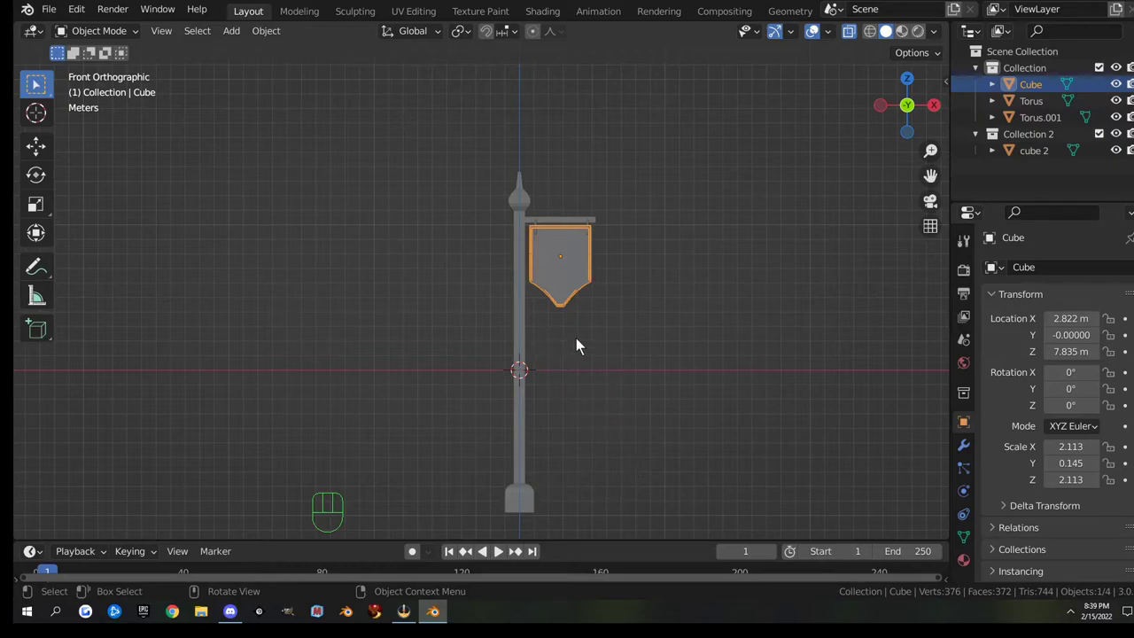
{"action": "key", "text": "alt+z"}
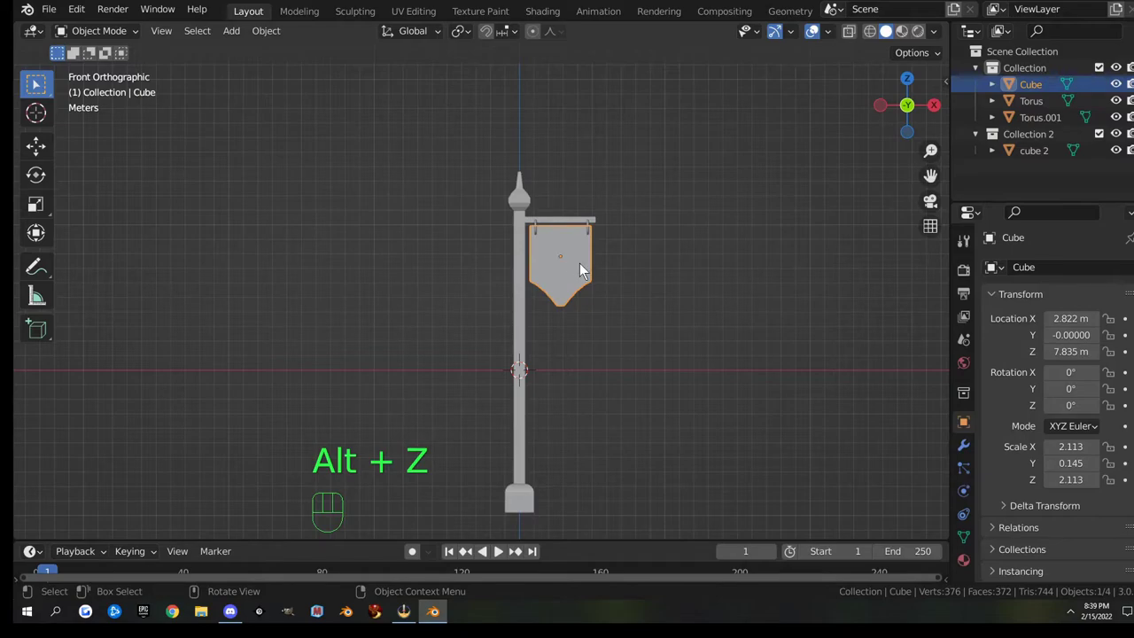
{"action": "key", "text": "alt+z"}
{"action": "key", "text": "alt+z"}
{"action": "key", "text": "Tab"}
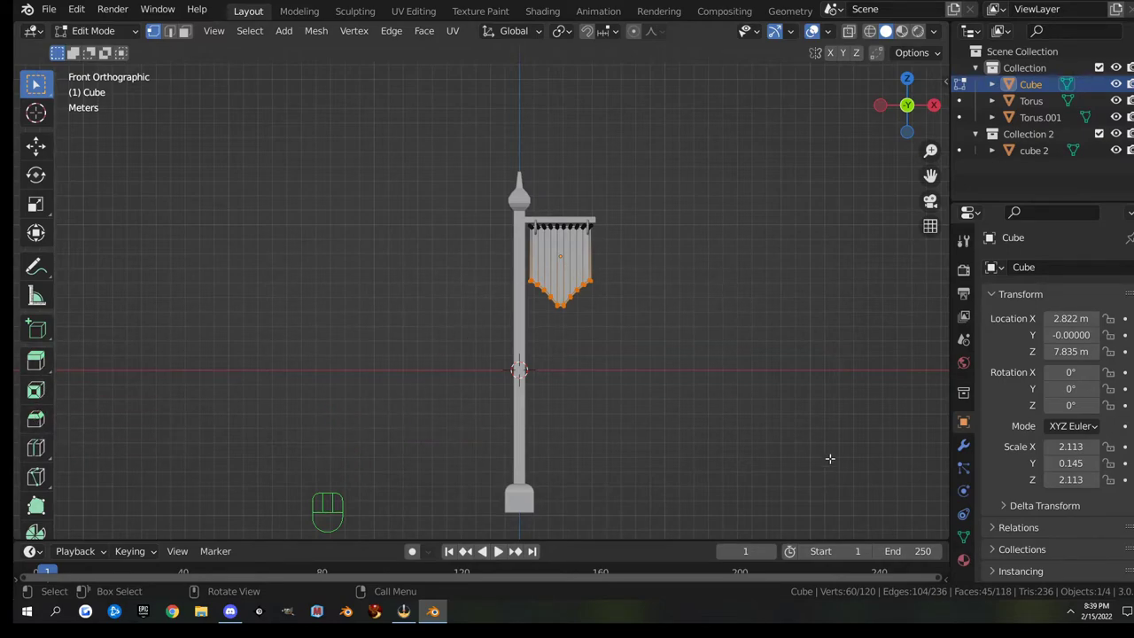
{"action": "key", "text": "Tab"}
Lower the sign board about 0.51 m along Z so its top edge hangs at the bottom of the rings.
{"action": "middle_click_drag", "start_coordinate": [659, 399], "coordinate": [869, 472]}
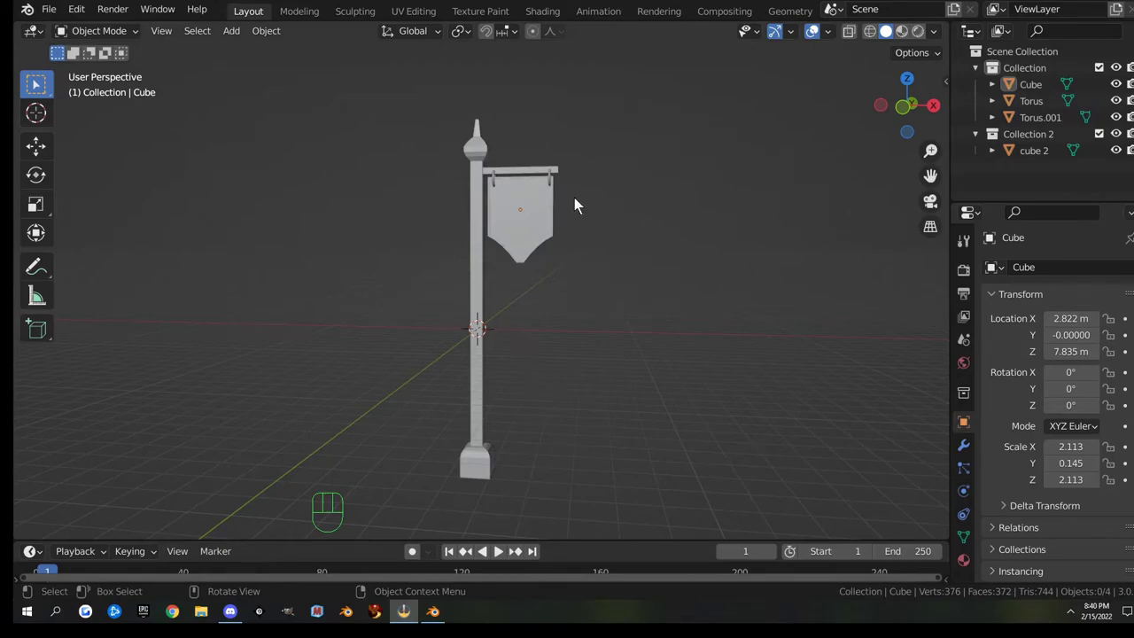
{"action": "scroll", "coordinate": [519, 185], "scroll_direction": "up", "scroll_amount": 4}
{"action": "middle_click_drag", "start_coordinate": [522, 159], "coordinate": [547, 281]}
{"action": "left_click", "coordinate": [548, 283]}
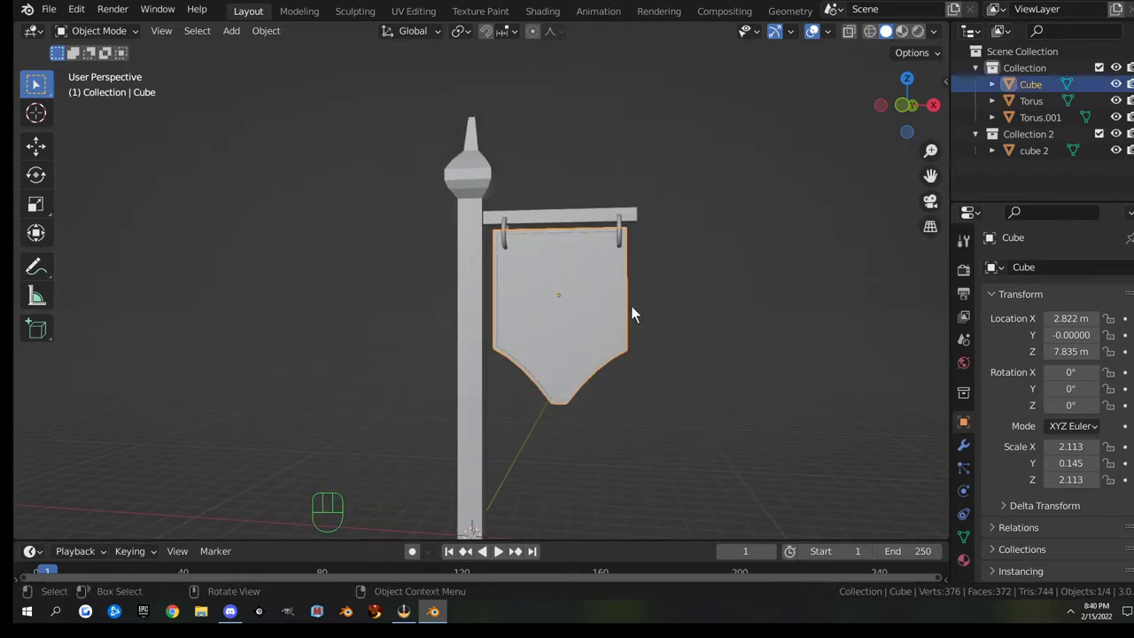
{"action": "key", "text": "g"}
{"action": "key", "text": "z"}
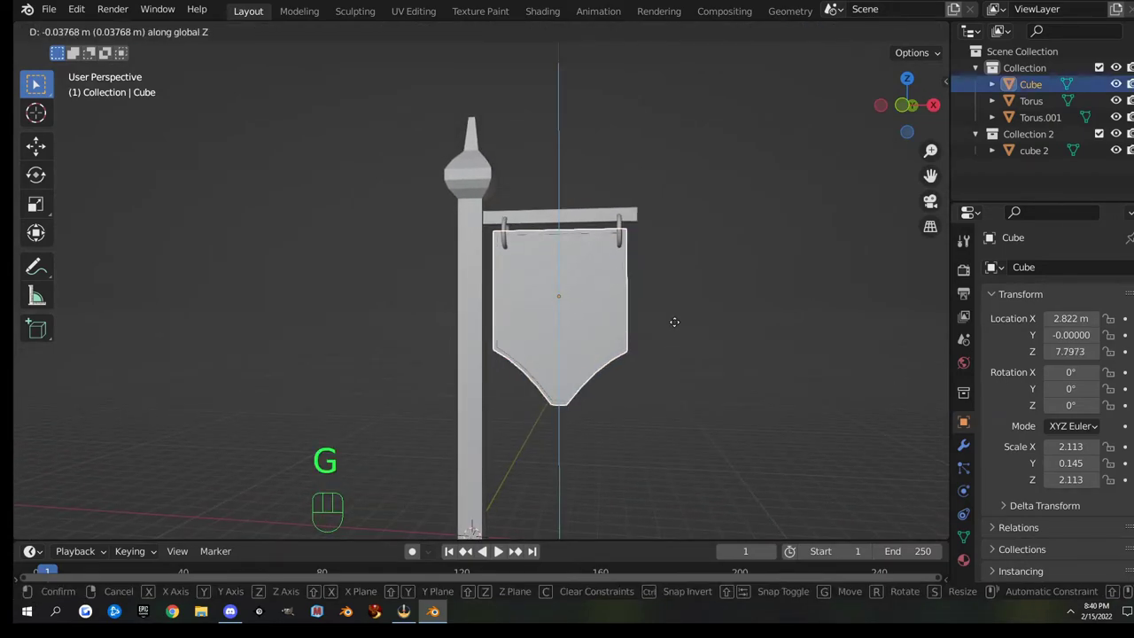
{"action": "left_click", "coordinate": [666, 321]}
Fine-tune the sign board's height against the rings by raising it about 0.014 m along Z.
{"action": "scroll", "coordinate": [649, 314], "scroll_direction": "up", "scroll_amount": 5}
{"action": "scroll", "coordinate": [649, 314], "scroll_direction": "down", "scroll_amount": 3}
{"action": "middle_click_drag", "start_coordinate": [610, 304], "coordinate": [653, 351], "text": "shift"}
{"action": "scroll", "coordinate": [620, 347], "scroll_direction": "down", "scroll_amount": 2}
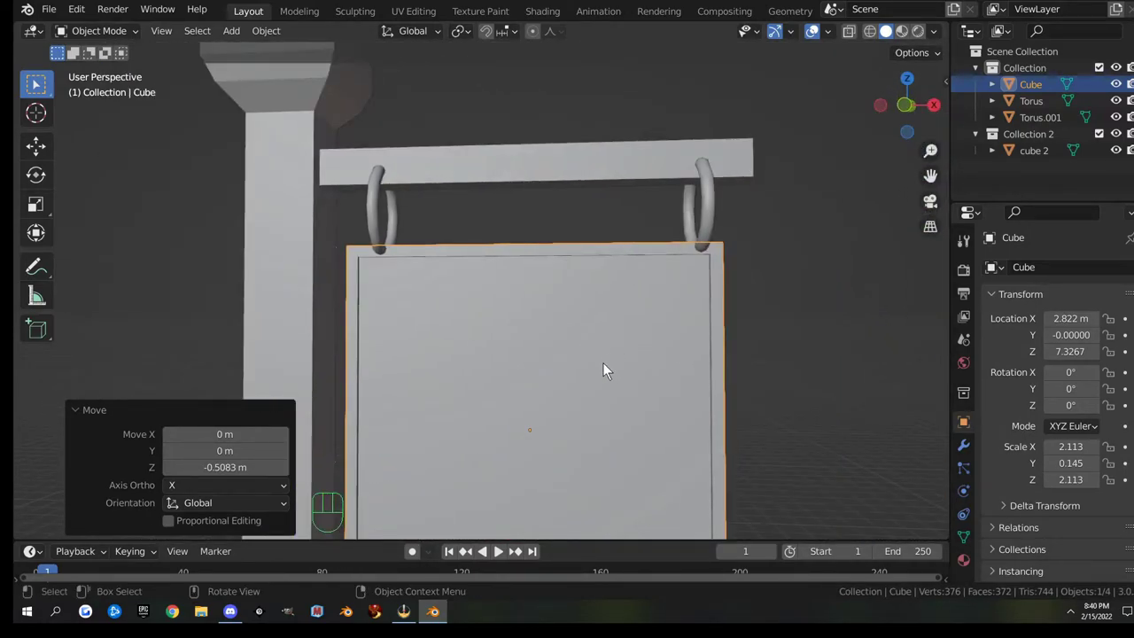
{"action": "scroll", "coordinate": [559, 366], "scroll_direction": "down", "scroll_amount": 1}
{"action": "middle_click_drag", "start_coordinate": [562, 363], "coordinate": [511, 406]}
{"action": "key", "text": "g"}
{"action": "key", "text": "z"}
{"action": "left_click", "coordinate": [571, 432]}
In X-ray front view, select the outermost top-edge vertices of the board's frame and raise them about 0.1 m along Z.
{"action": "middle_click_drag", "start_coordinate": [572, 432], "coordinate": [503, 423]}
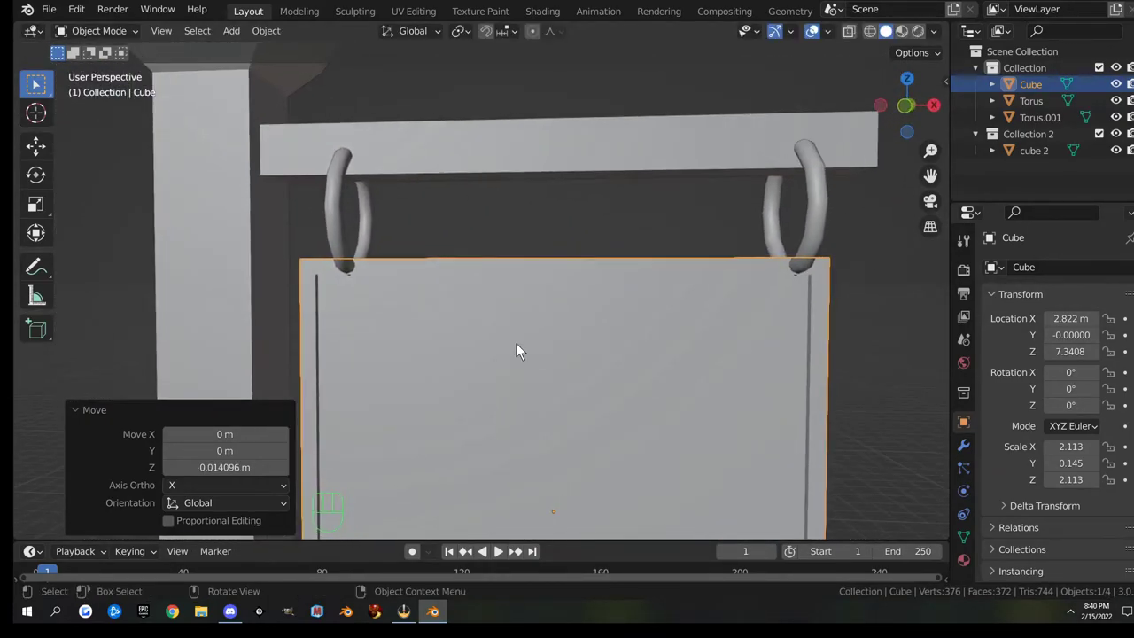
{"action": "key", "text": "Tab"}
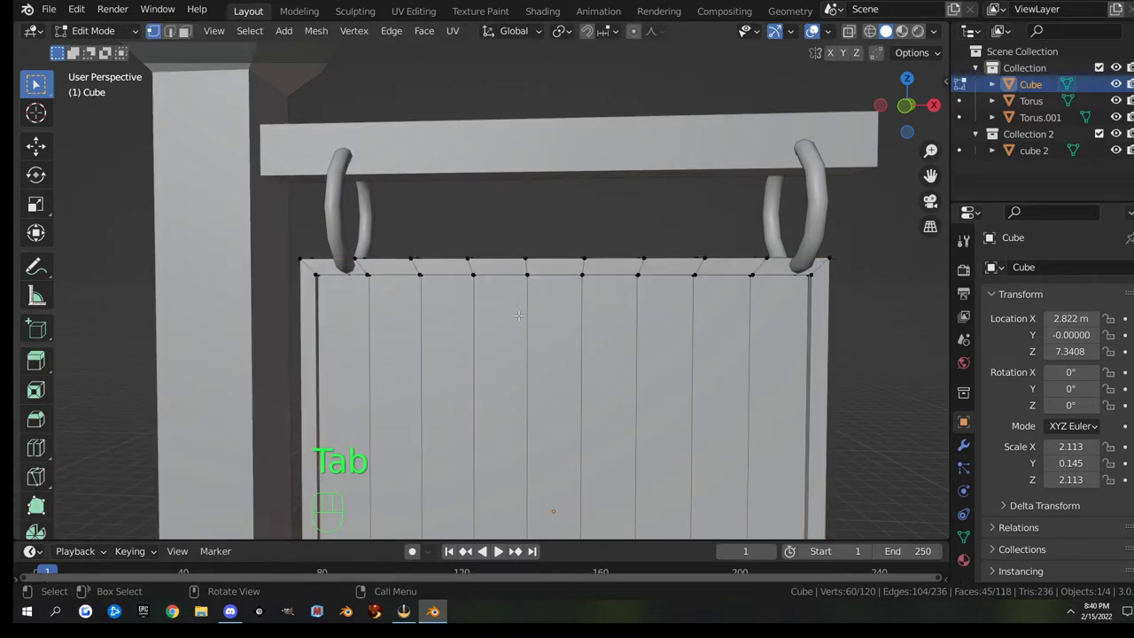
{"action": "key", "text": "alt+z"}
{"action": "key", "text": "KP_1"}
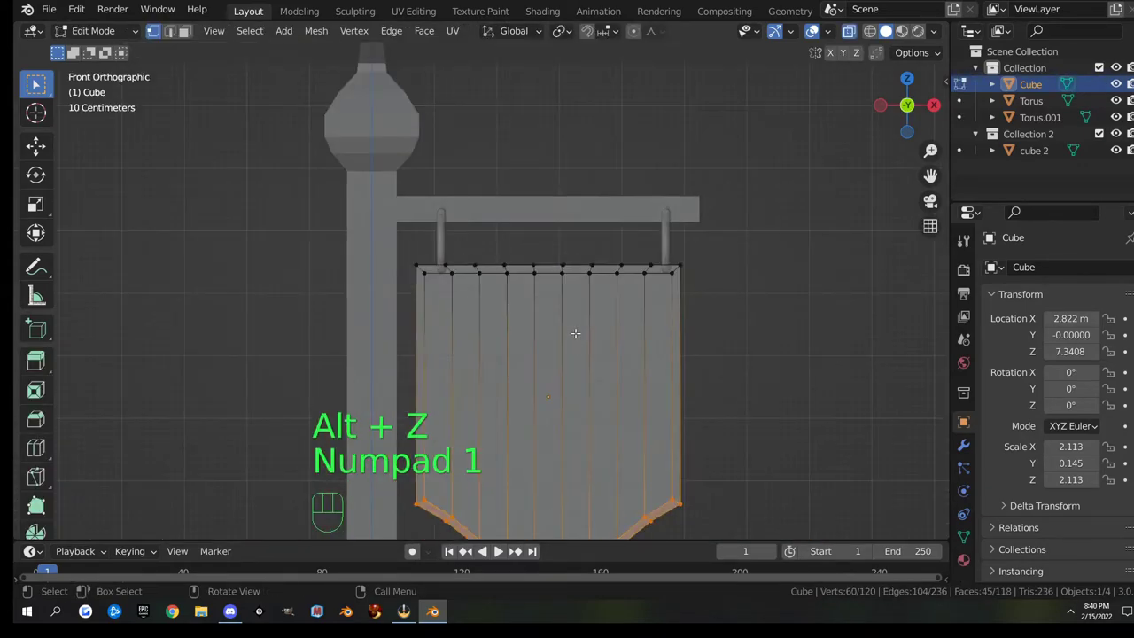
{"action": "left_click_drag", "start_coordinate": [399, 253], "coordinate": [664, 274]}
{"action": "key", "text": "g"}
{"action": "key", "text": "z"}
{"action": "left_click", "coordinate": [716, 362]}
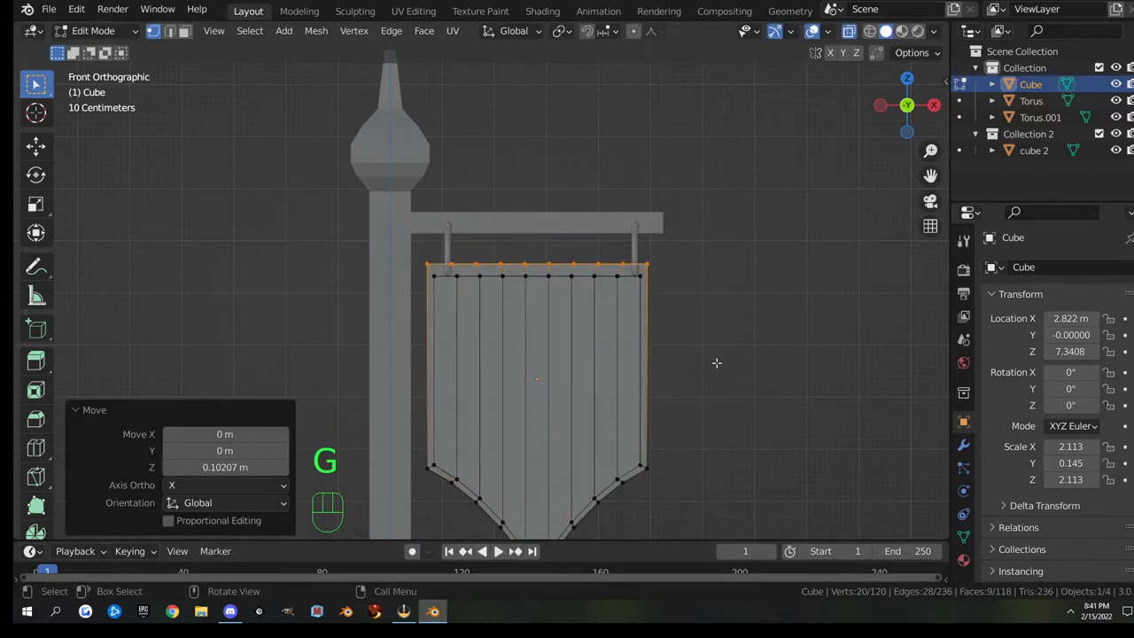
Return to Object Mode and lower the whole sign board about 0.068 m along Z.
{"action": "key", "text": "Tab"}
{"action": "key", "text": "g"}
{"action": "key", "text": "z"}
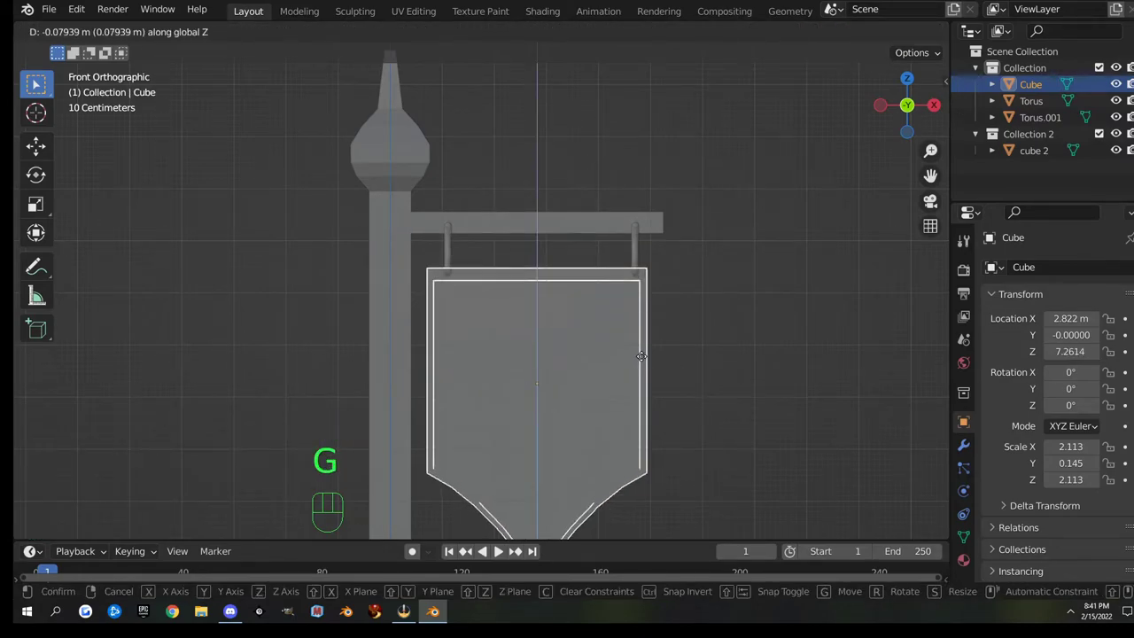
{"action": "left_click", "coordinate": [643, 355]}
Check the board's mesh in Edit Mode, return to Object Mode and turn off X-ray.
{"action": "scroll", "coordinate": [644, 355], "scroll_direction": "up", "scroll_amount": 5}
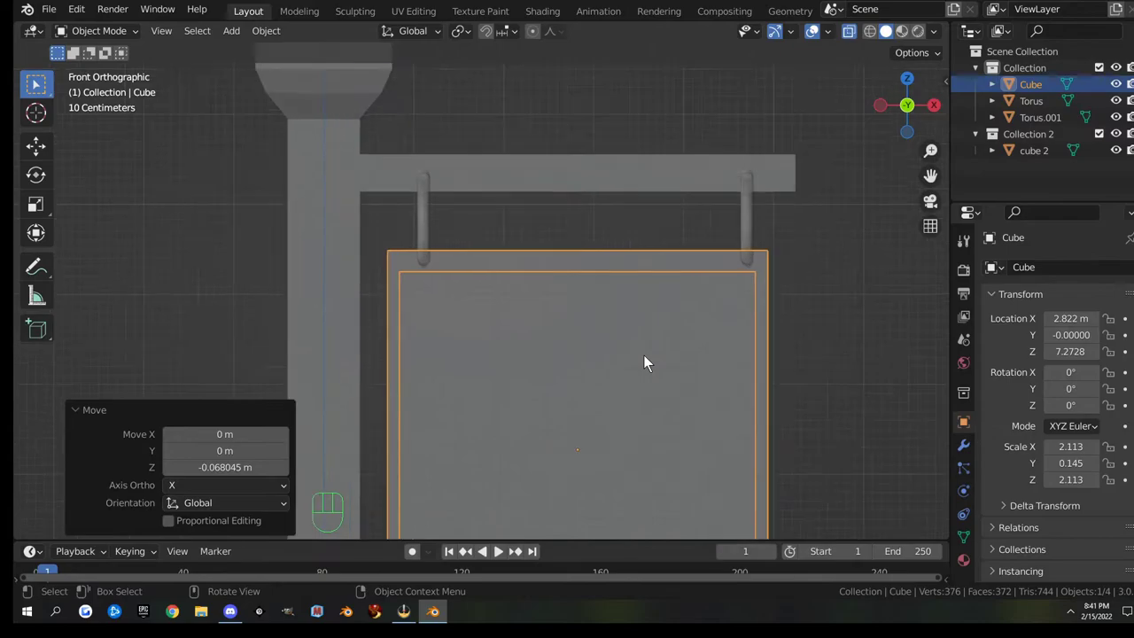
{"action": "key", "text": "Tab"}
{"action": "scroll", "coordinate": [643, 359], "scroll_direction": "down", "scroll_amount": 7}
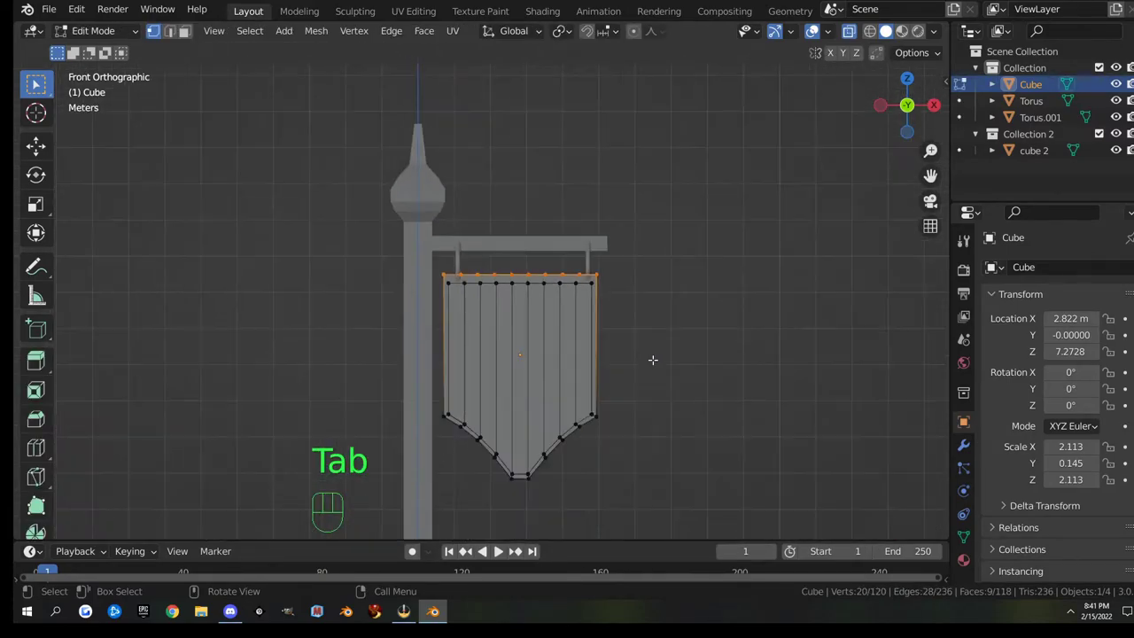
{"action": "key", "text": "Tab"}
{"action": "scroll", "coordinate": [681, 393], "scroll_direction": "down", "scroll_amount": 3}
{"action": "key", "text": "alt+z"}
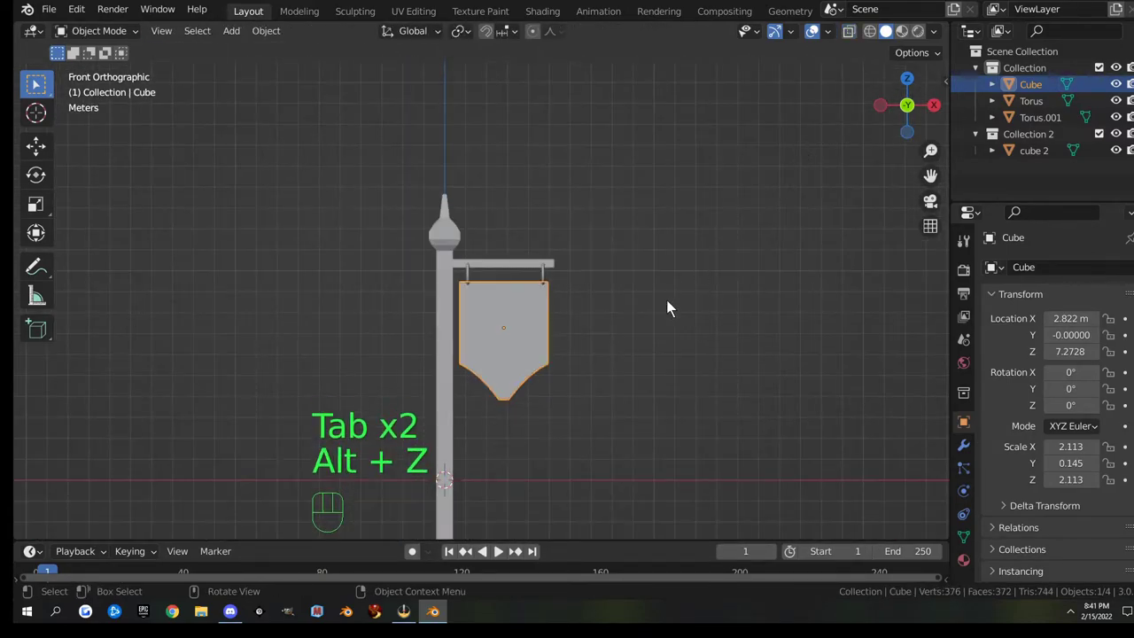
Give the signpost's material an orange base colour with hue 0.047 and saturation 0.893, and switch the viewport to Material Preview.
{"action": "mouse_move", "coordinate": [627, 390]}
{"action": "middle_mouse_down"}
{"action": "mouse_move", "coordinate": [664, 379]}
{"action": "mouse_move", "coordinate": [619, 375]}
{"action": "mouse_move", "coordinate": [562, 405]}
{"action": "mouse_move", "coordinate": [633, 357]}
{"action": "middle_mouse_up"}
{"action": "scroll", "coordinate": [634, 364], "scroll_direction": "up", "scroll_amount": 2}
{"action": "left_click", "coordinate": [631, 350], "text": "shift"}
{"action": "scroll", "coordinate": [631, 350], "scroll_direction": "down", "scroll_amount": 2}
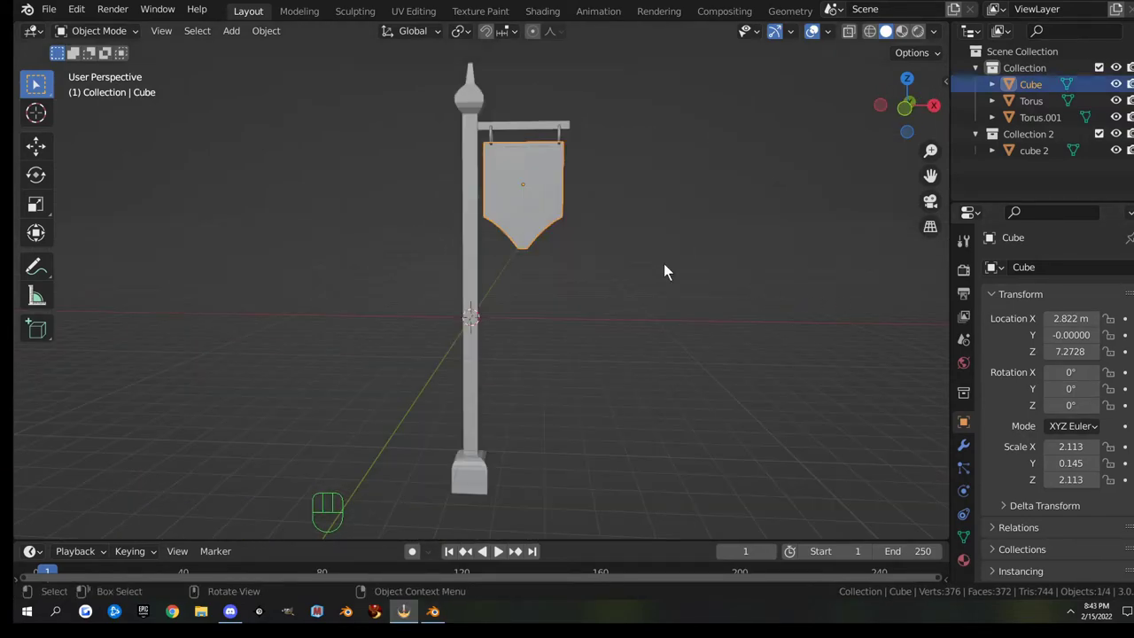
{"action": "left_click", "coordinate": [618, 310]}
{"action": "middle_click_drag", "start_coordinate": [656, 245], "coordinate": [615, 357]}
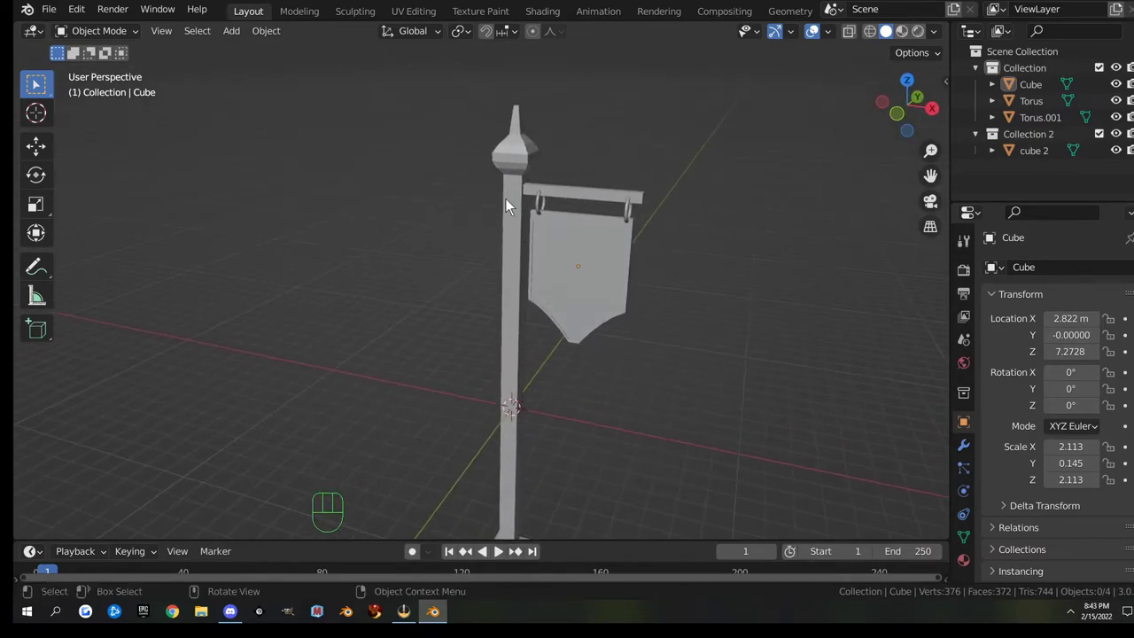
{"action": "left_click", "coordinate": [499, 162]}
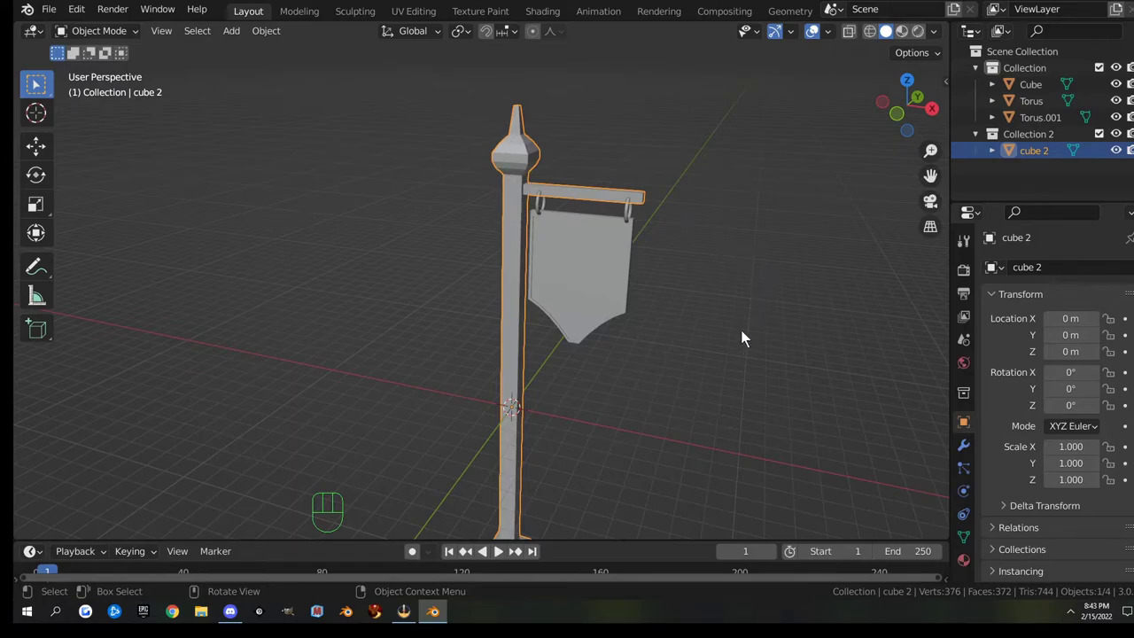
{"action": "scroll", "coordinate": [966, 564], "scroll_direction": "down", "scroll_amount": 1}
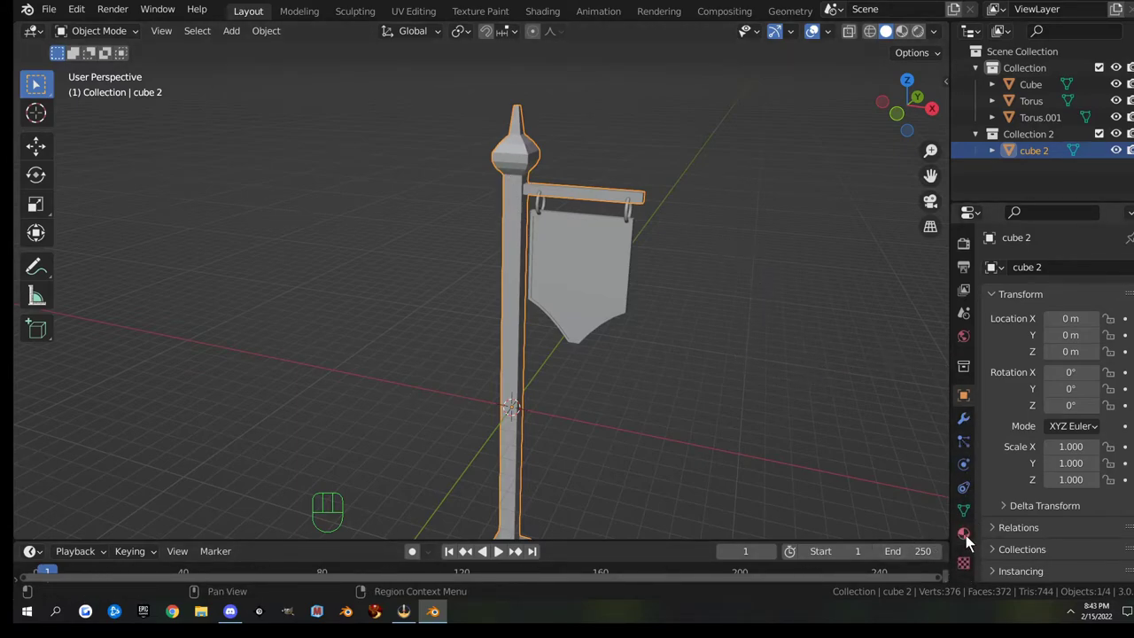
{"action": "left_click", "coordinate": [965, 534]}
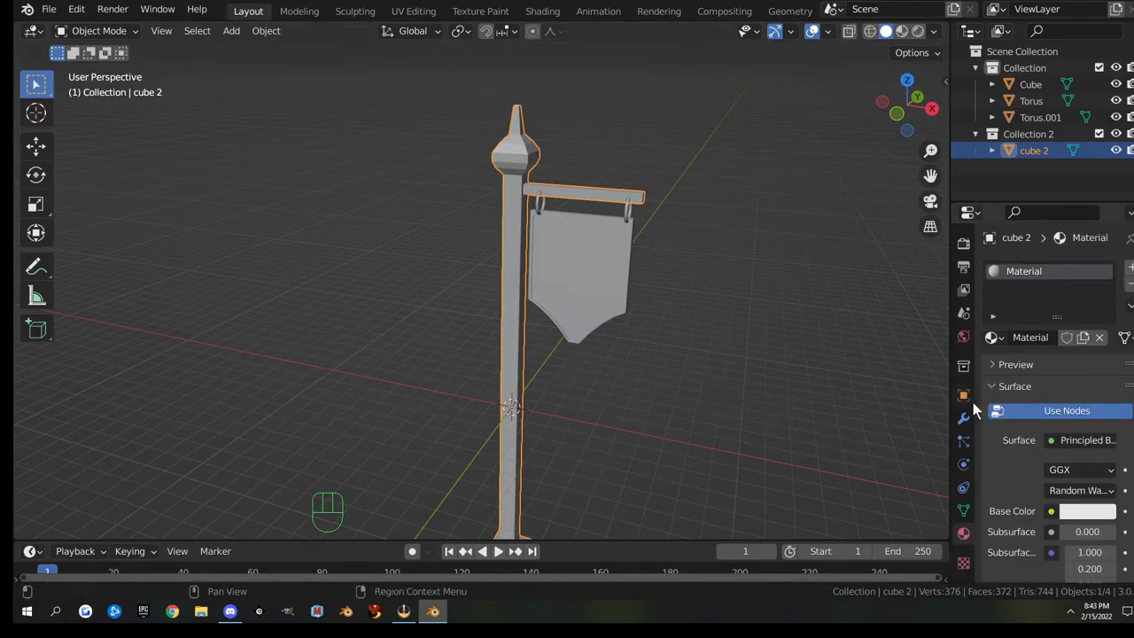
{"action": "left_click", "coordinate": [1080, 512]}
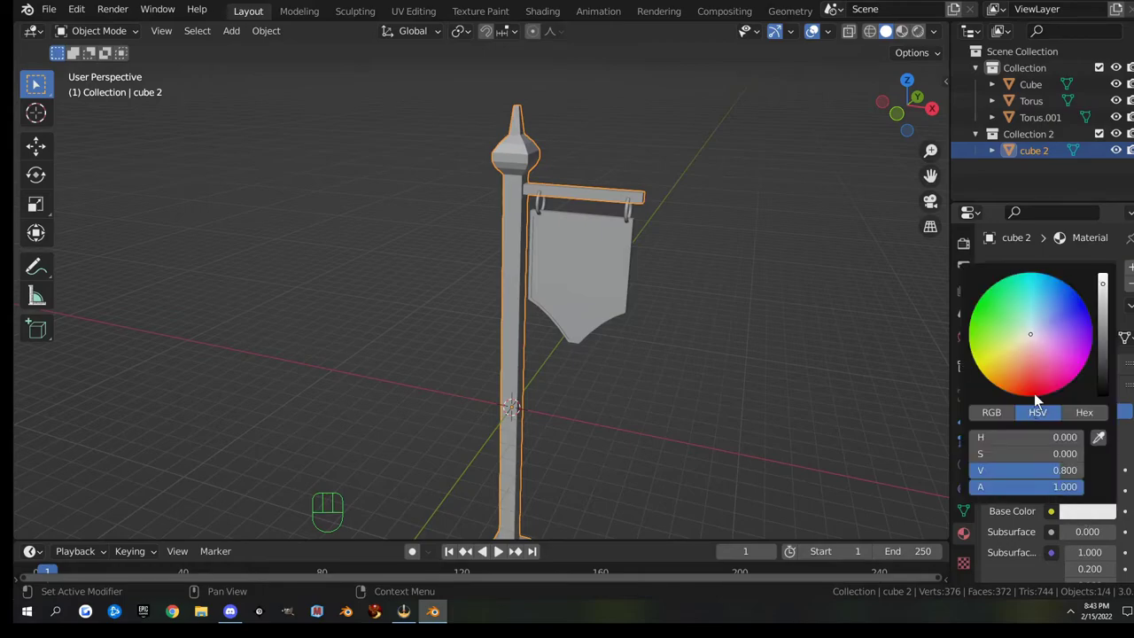
{"action": "left_click", "coordinate": [1014, 370]}
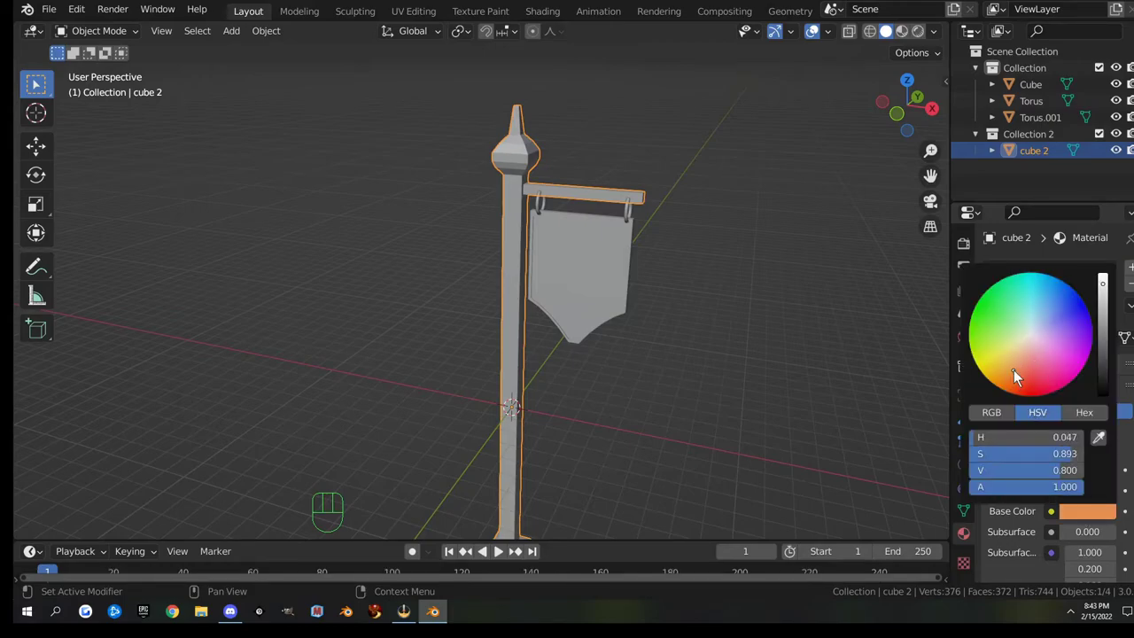
{"action": "left_click", "coordinate": [901, 32]}
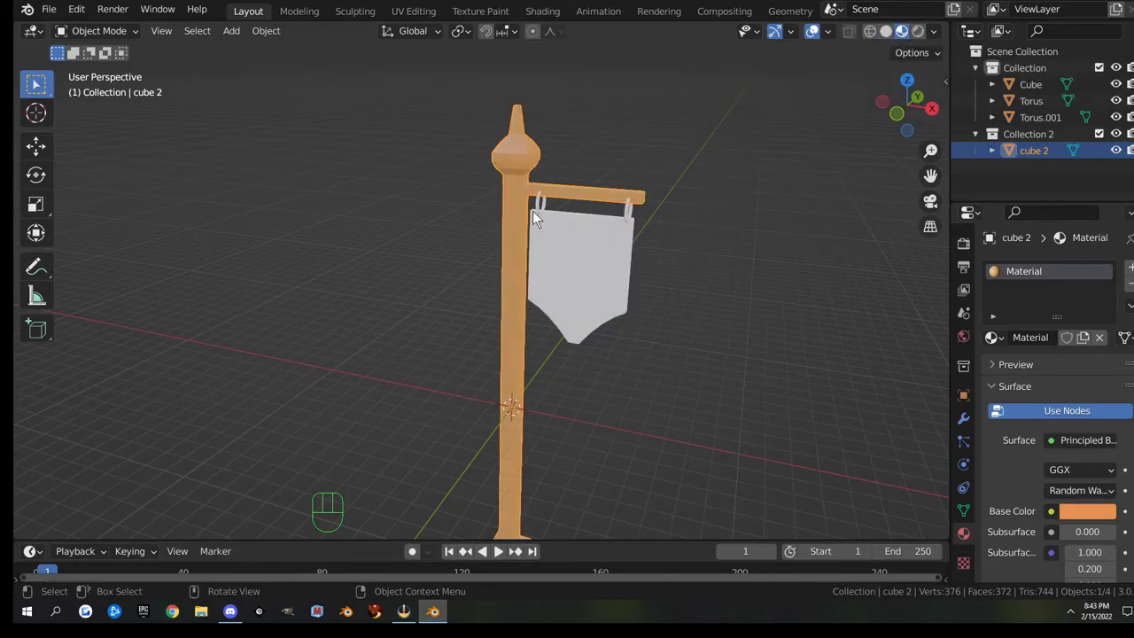
Darken the signpost material's base colour to brown by lowering its value to about 0.173.
{"action": "left_click", "coordinate": [1087, 512]}
{"action": "left_click", "coordinate": [1102, 328]}
{"action": "left_click_drag", "start_coordinate": [1102, 329], "coordinate": [1103, 340]}
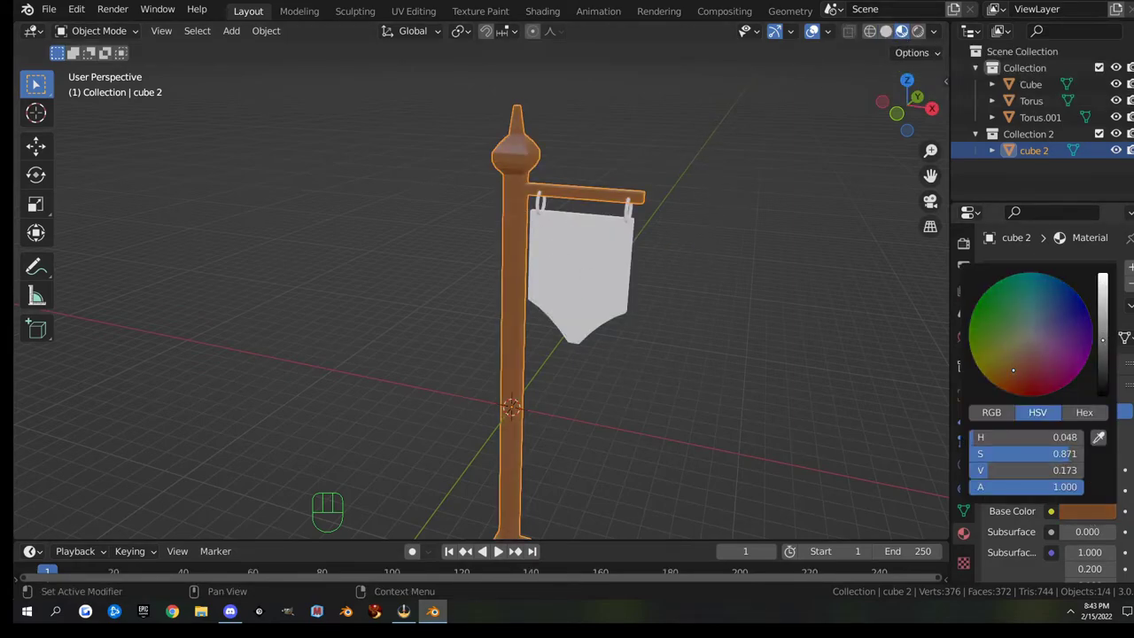
Create a new material on the torus ring nearest the post and name it "rings".
{"action": "left_click", "coordinate": [539, 199]}
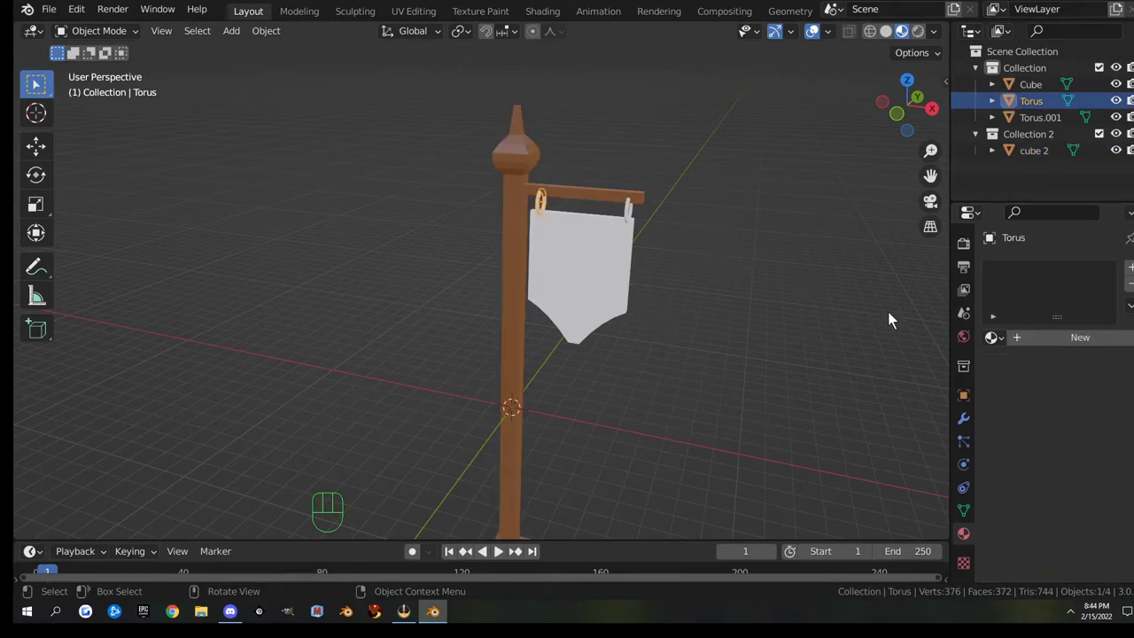
{"action": "left_click", "coordinate": [1074, 341]}
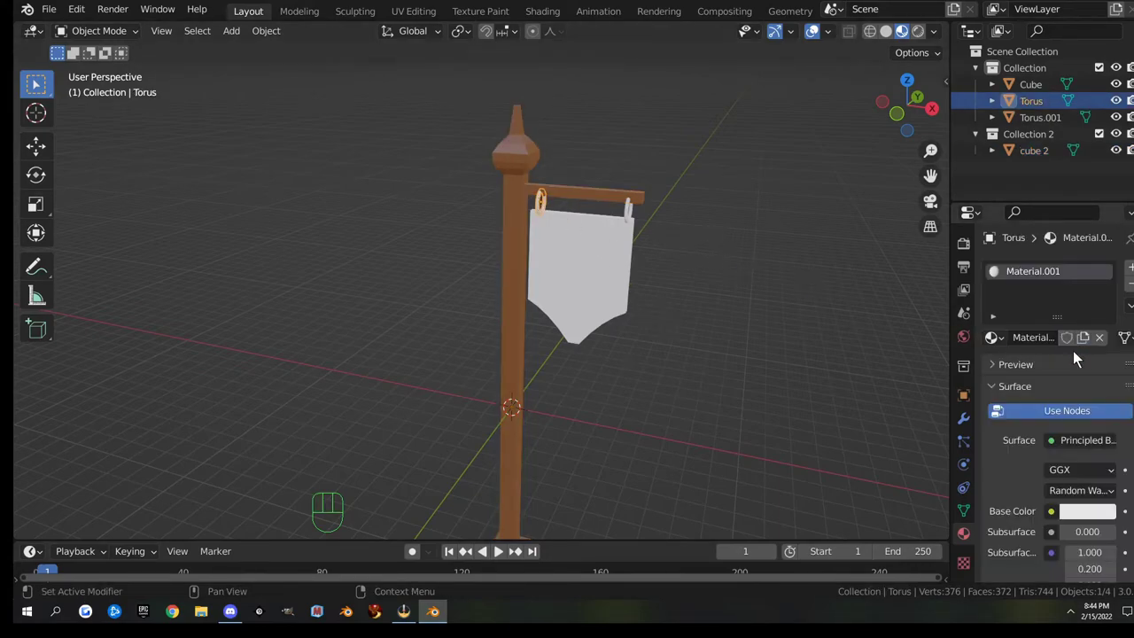
{"action": "double_click", "coordinate": [1058, 270]}
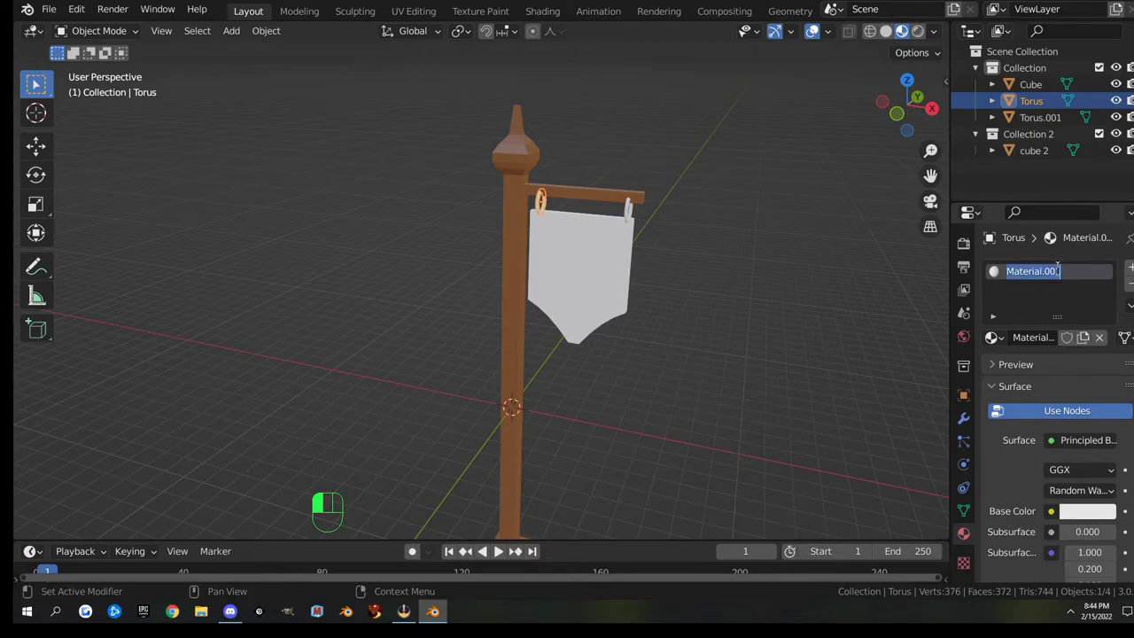
{"action": "type", "text": "rings"}
{"action": "key", "text": "Return"}
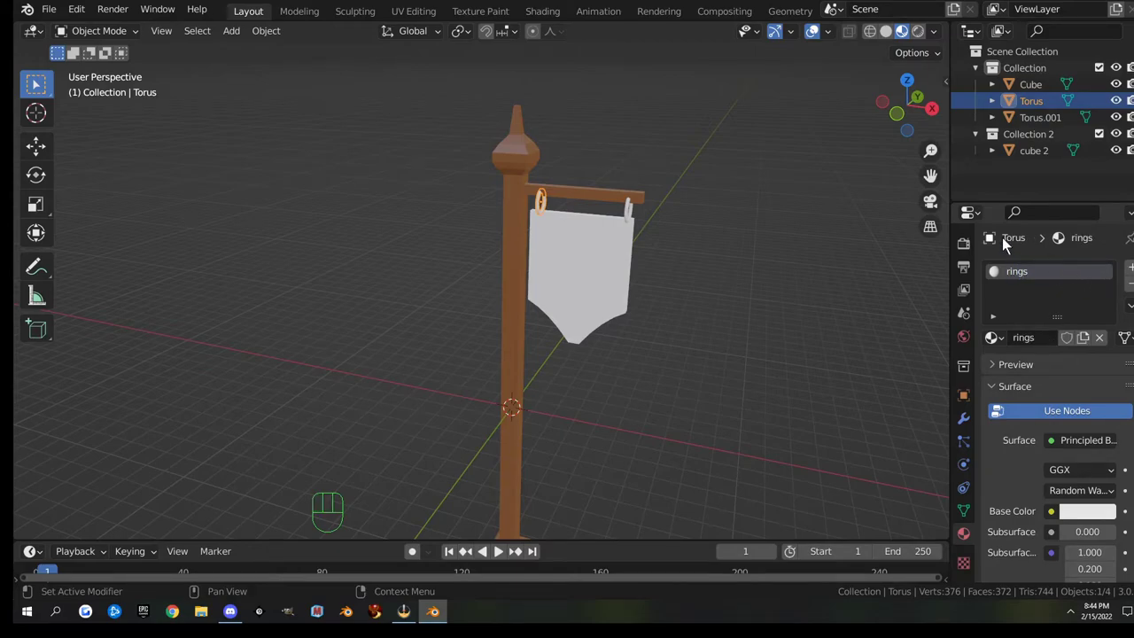
Select the signpost and rename its brown material as "wood".
{"action": "left_click", "coordinate": [520, 170]}
{"action": "double_click", "coordinate": [1049, 272]}
{"action": "type", "text": "wood"}
{"action": "key", "text": "Return"}
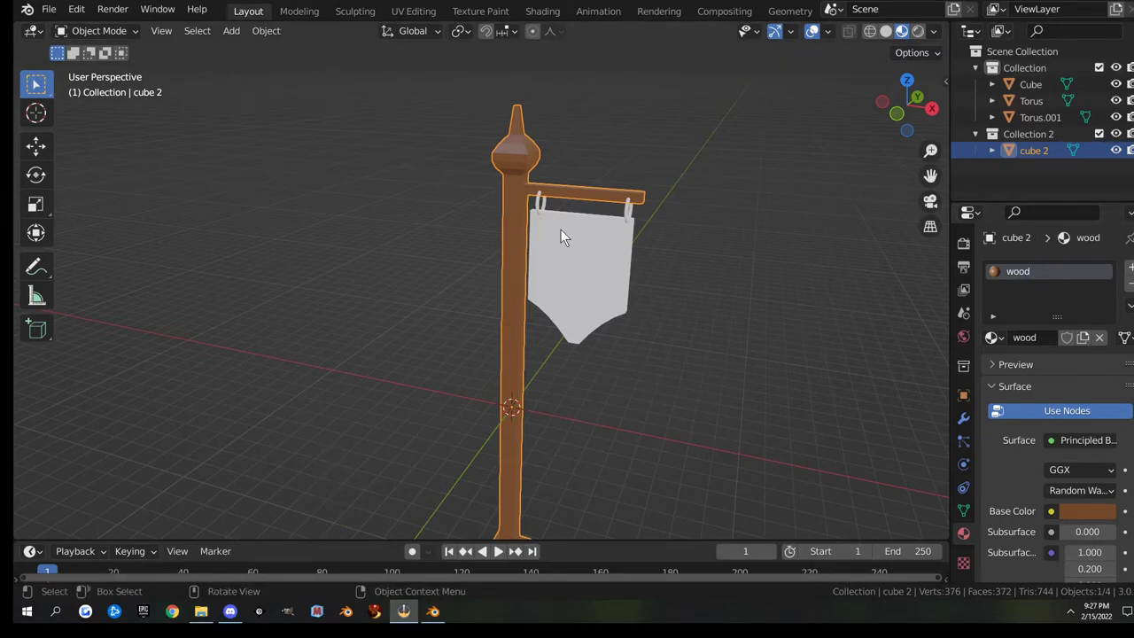
Select the ring nearest the post and darken its material's base colour to grey with a value of about 0.302.
{"action": "left_click", "coordinate": [538, 202]}
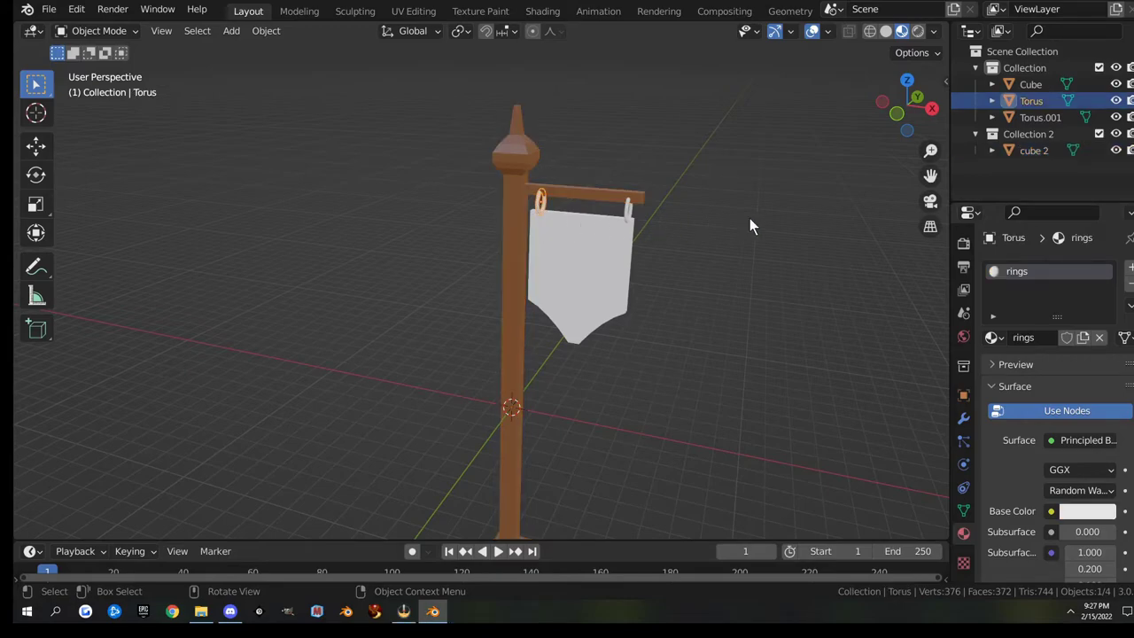
{"action": "scroll", "coordinate": [580, 218], "scroll_direction": "up", "scroll_amount": 6}
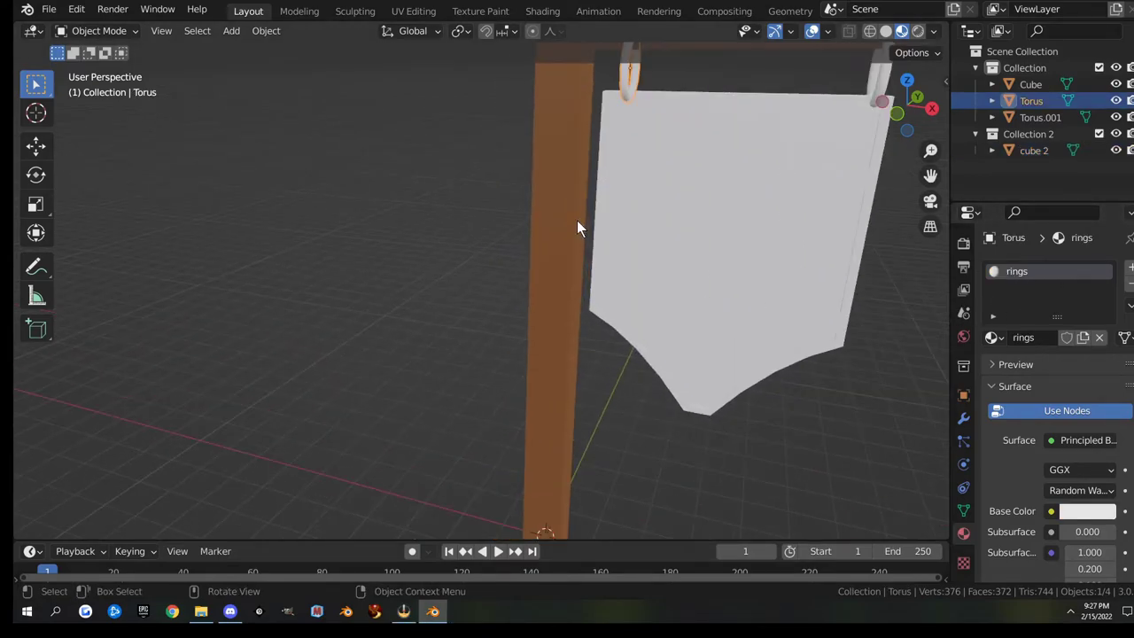
{"action": "scroll", "coordinate": [683, 142], "scroll_direction": "down", "scroll_amount": 4}
{"action": "scroll", "coordinate": [596, 274], "scroll_direction": "up", "scroll_amount": 2}
{"action": "scroll", "coordinate": [525, 310], "scroll_direction": "up", "scroll_amount": 2}
{"action": "left_click", "coordinate": [1087, 511]}
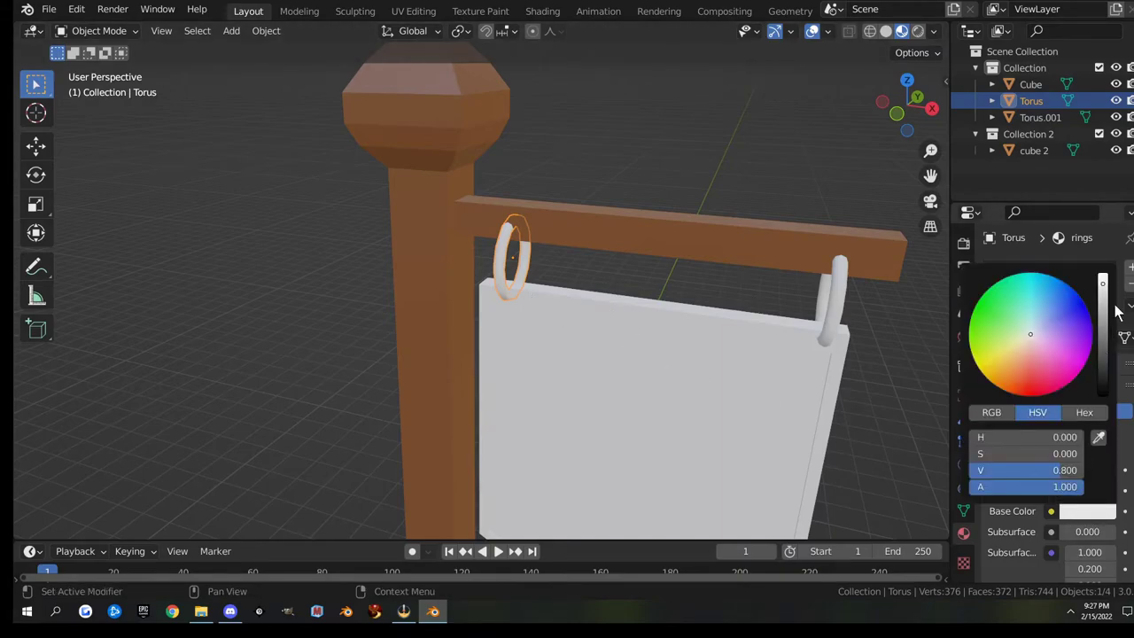
{"action": "left_click_drag", "start_coordinate": [1105, 313], "coordinate": [1106, 330]}
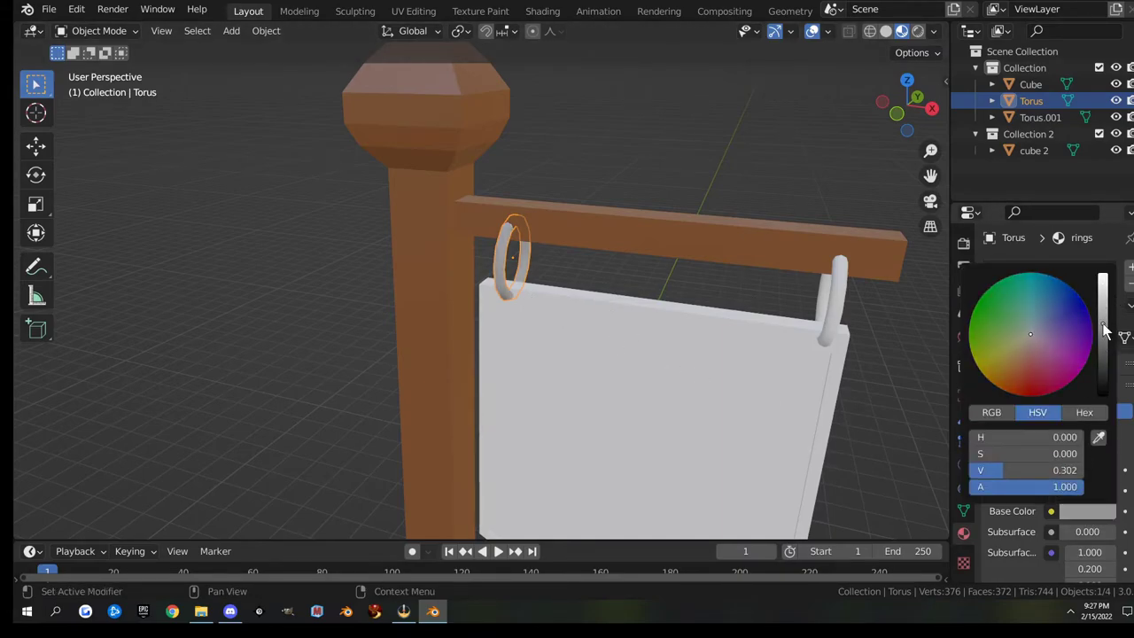
Assign the existing "rings" material to the torus ring at the outer end of the side arm.
{"action": "left_click", "coordinate": [836, 299]}
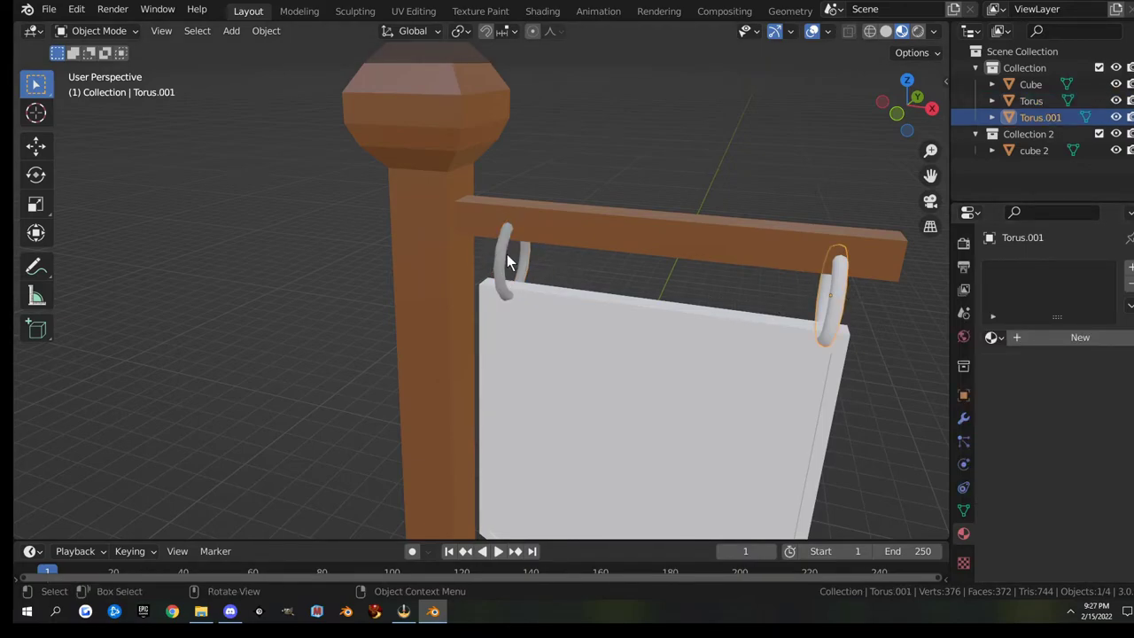
{"action": "left_click", "coordinate": [992, 336]}
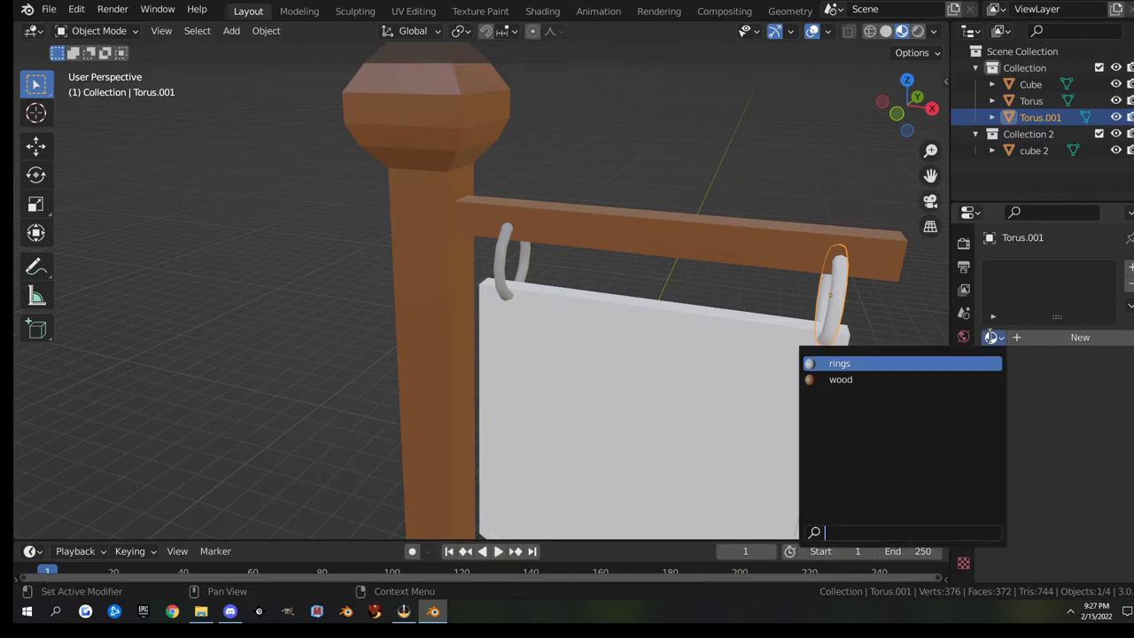
{"action": "left_click", "coordinate": [836, 364]}
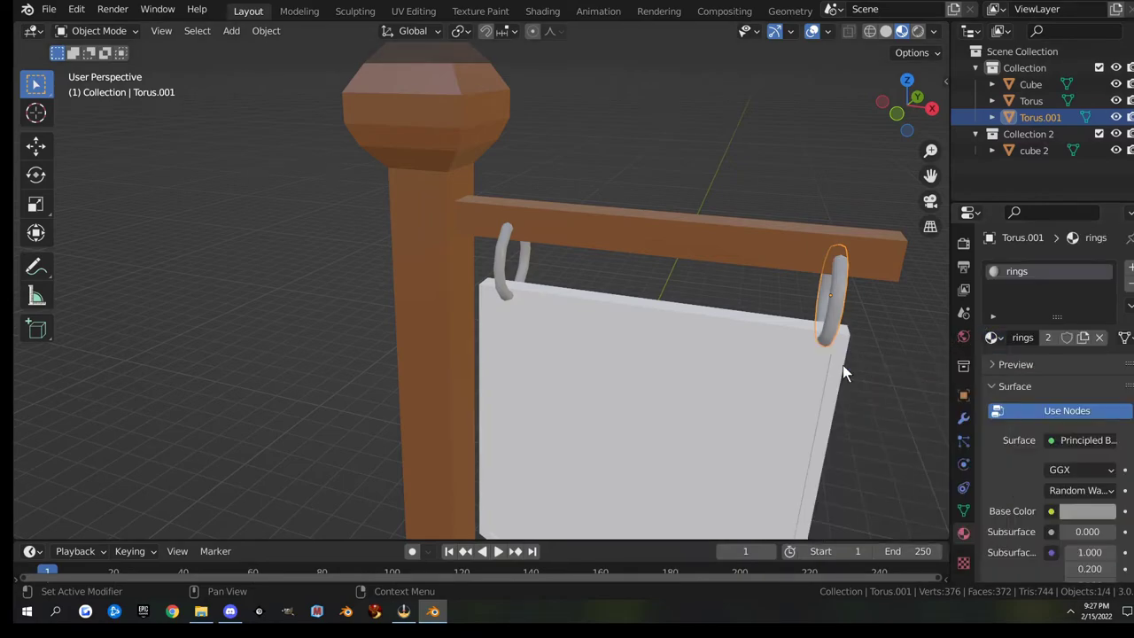
Add three material slots to the hanging sign board and assign the existing "wood" material to the first slot.
{"action": "middle_click_drag", "start_coordinate": [770, 327], "coordinate": [663, 314]}
{"action": "left_click", "coordinate": [654, 325]}
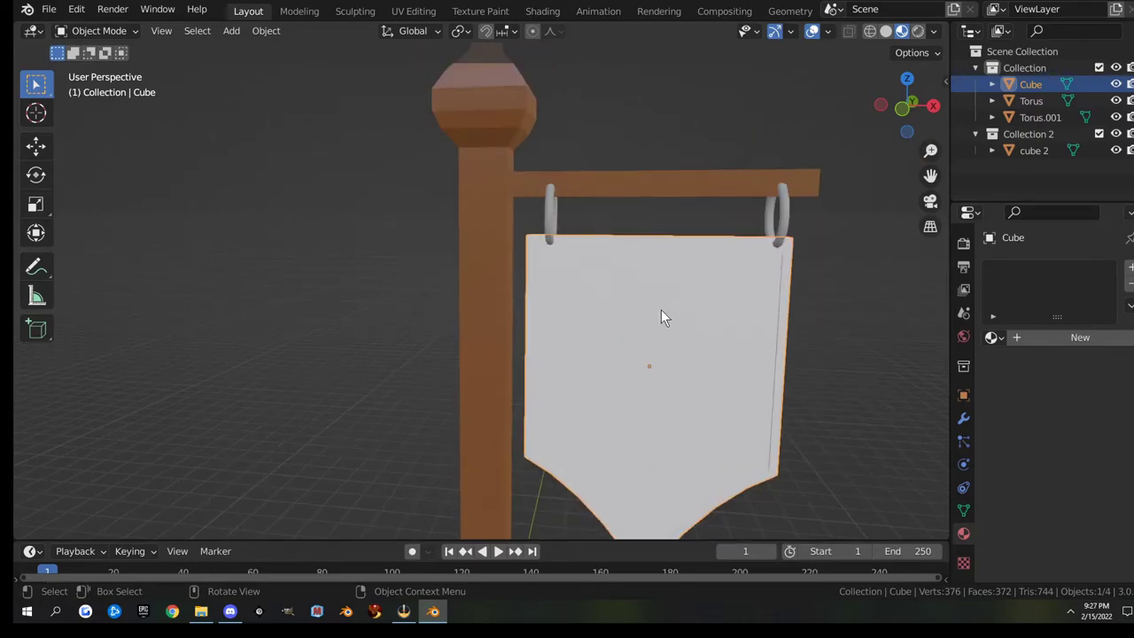
{"action": "left_click", "coordinate": [1130, 267]}
{"action": "left_click", "coordinate": [1130, 267]}
{"action": "left_click", "coordinate": [1131, 268]}
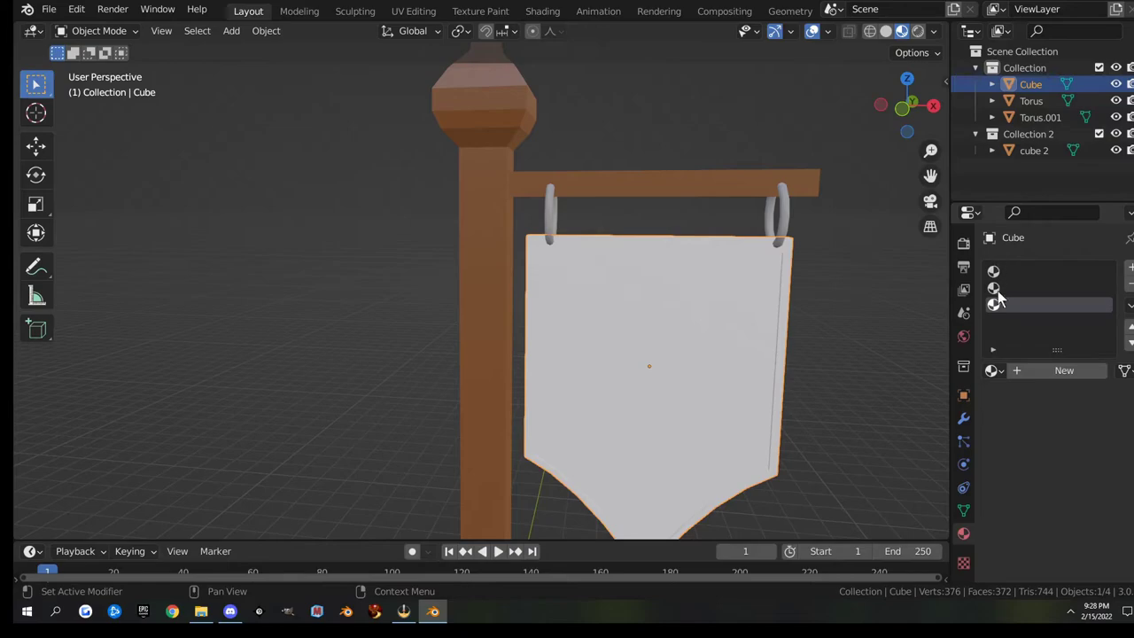
{"action": "left_click", "coordinate": [1041, 271]}
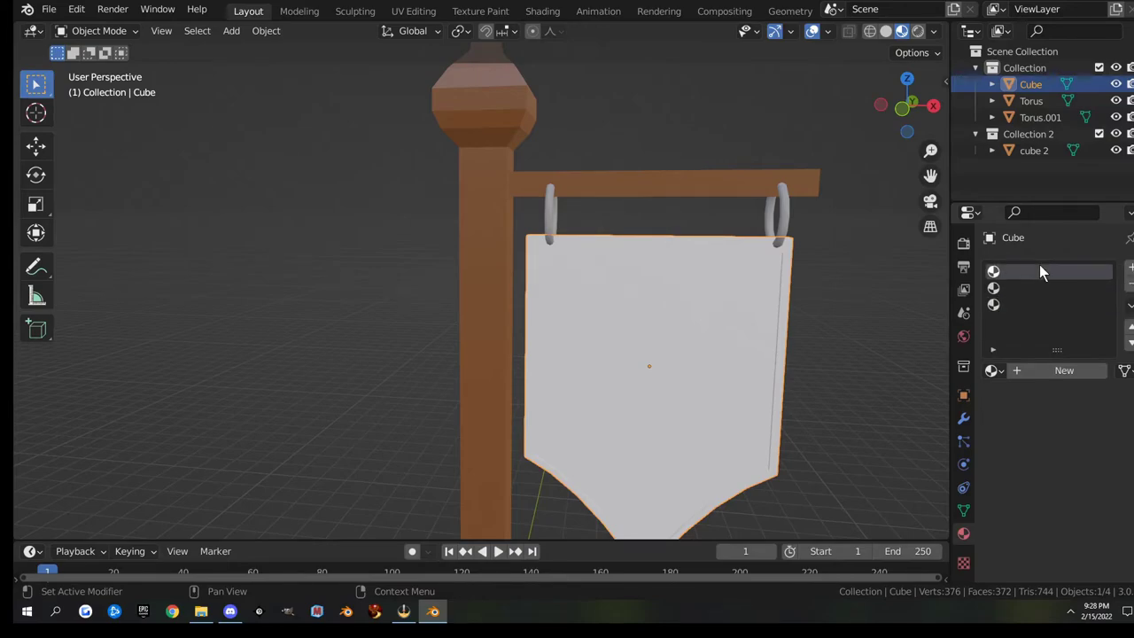
{"action": "left_click", "coordinate": [1065, 371]}
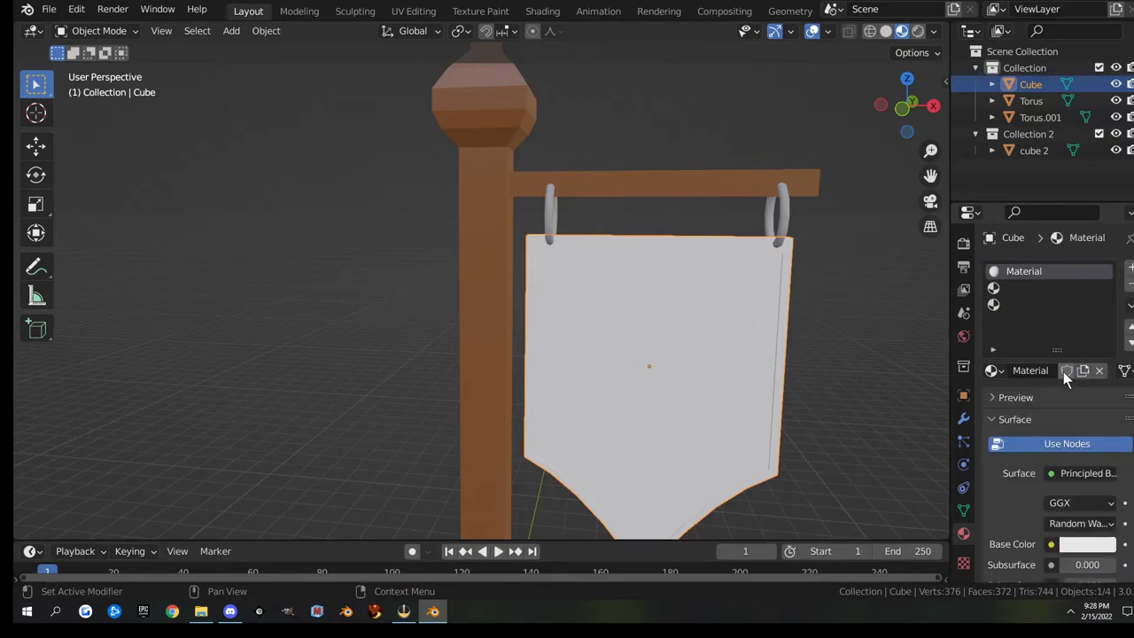
{"action": "left_click", "coordinate": [993, 371]}
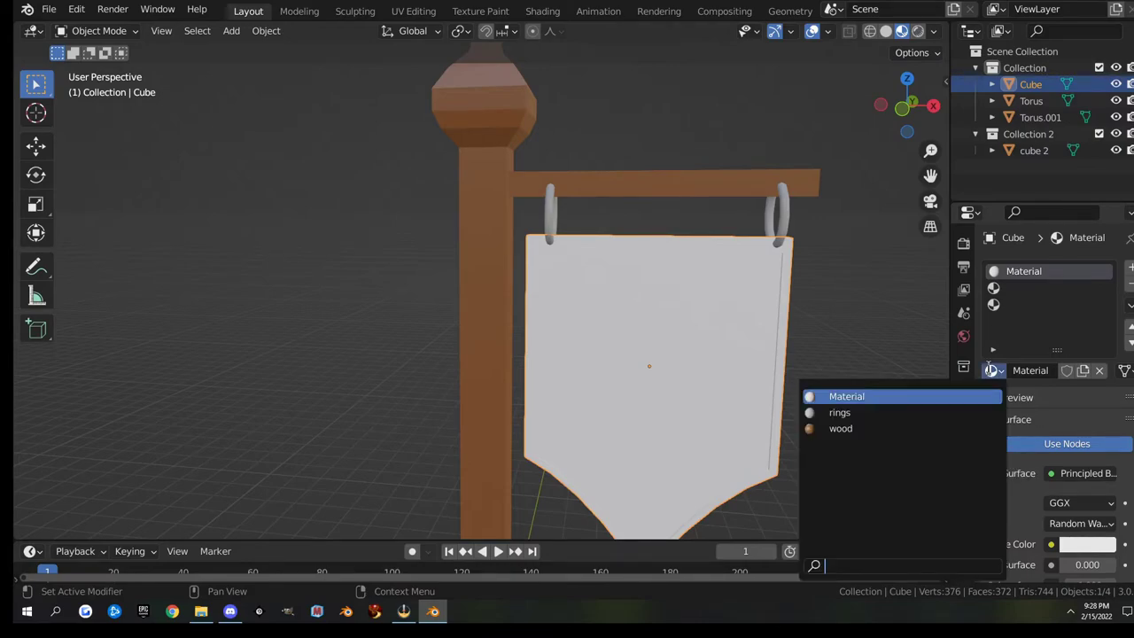
{"action": "left_click", "coordinate": [926, 428]}
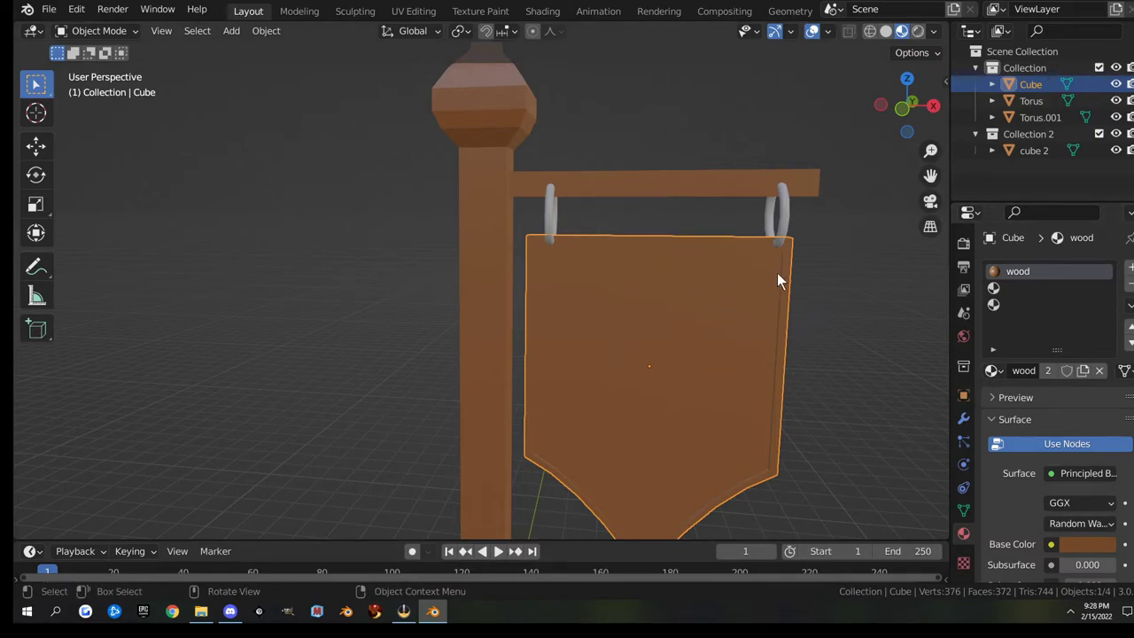
Create new materials in the sign board's second and third material slots.
{"action": "left_click", "coordinate": [1019, 289]}
{"action": "left_click", "coordinate": [1051, 372]}
{"action": "left_click", "coordinate": [1028, 306]}
{"action": "left_click", "coordinate": [1043, 372]}
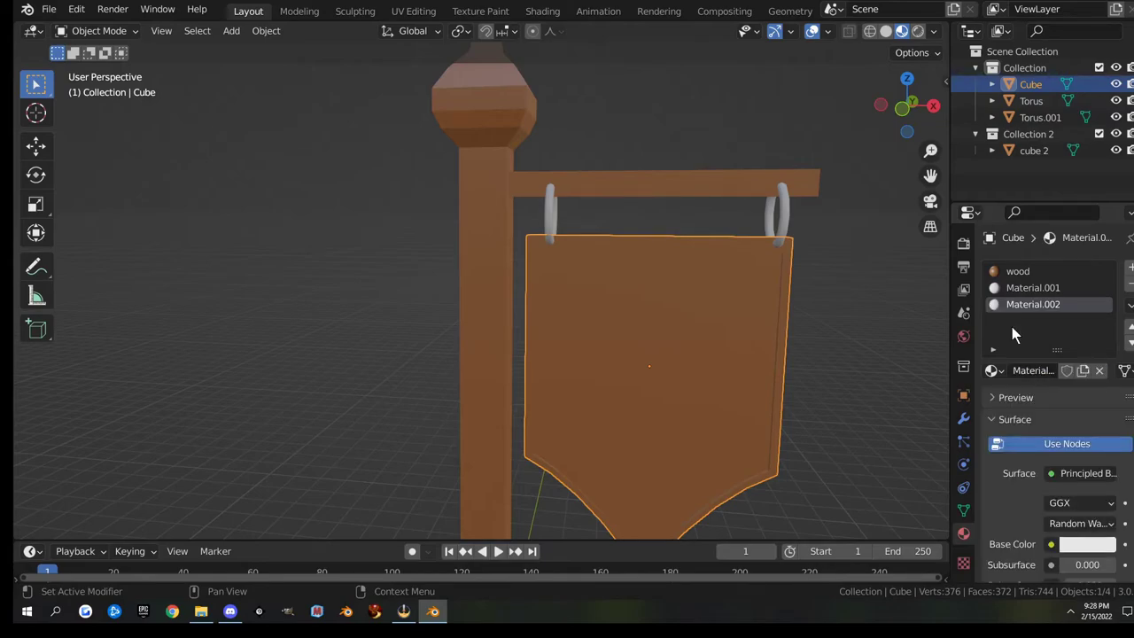
Rename the sign board's second material as "front" and its third material as "back".
{"action": "double_click", "coordinate": [1027, 291]}
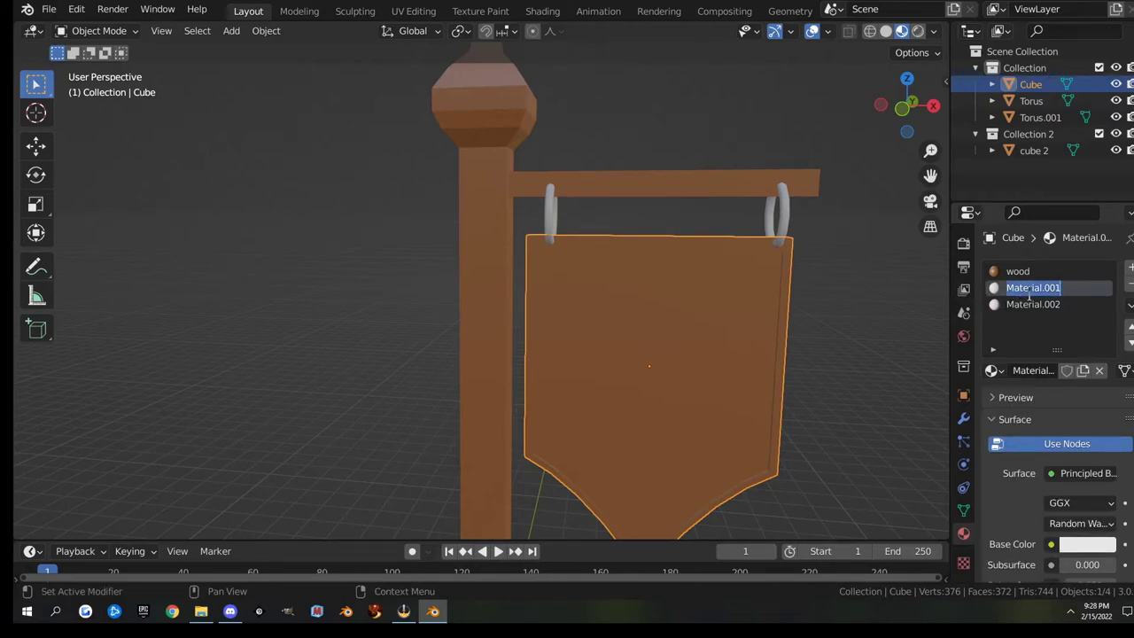
{"action": "type", "text": "front"}
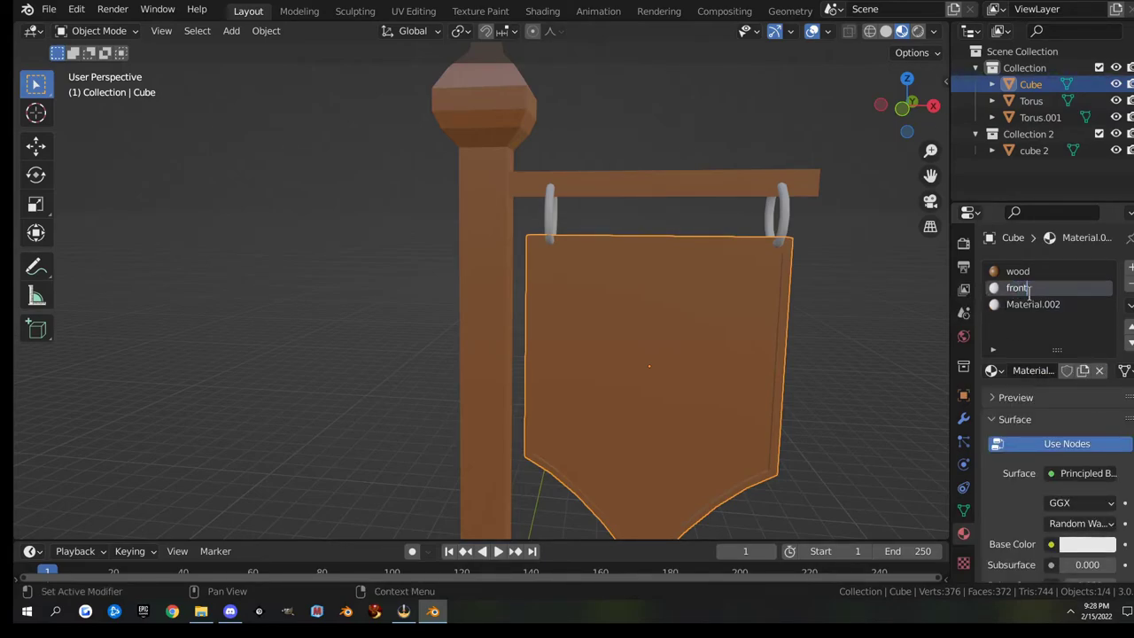
{"action": "key", "text": "Return"}
{"action": "double_click", "coordinate": [1028, 306]}
{"action": "type", "text": "ba"}
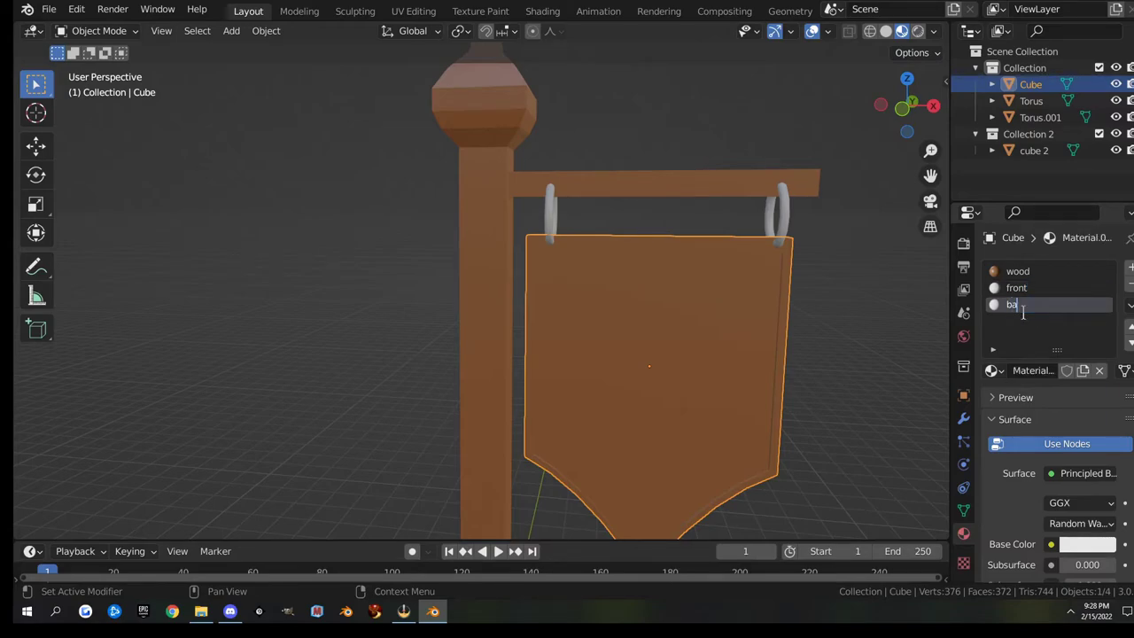
{"action": "type", "text": "ck"}
{"action": "key", "text": "Return"}
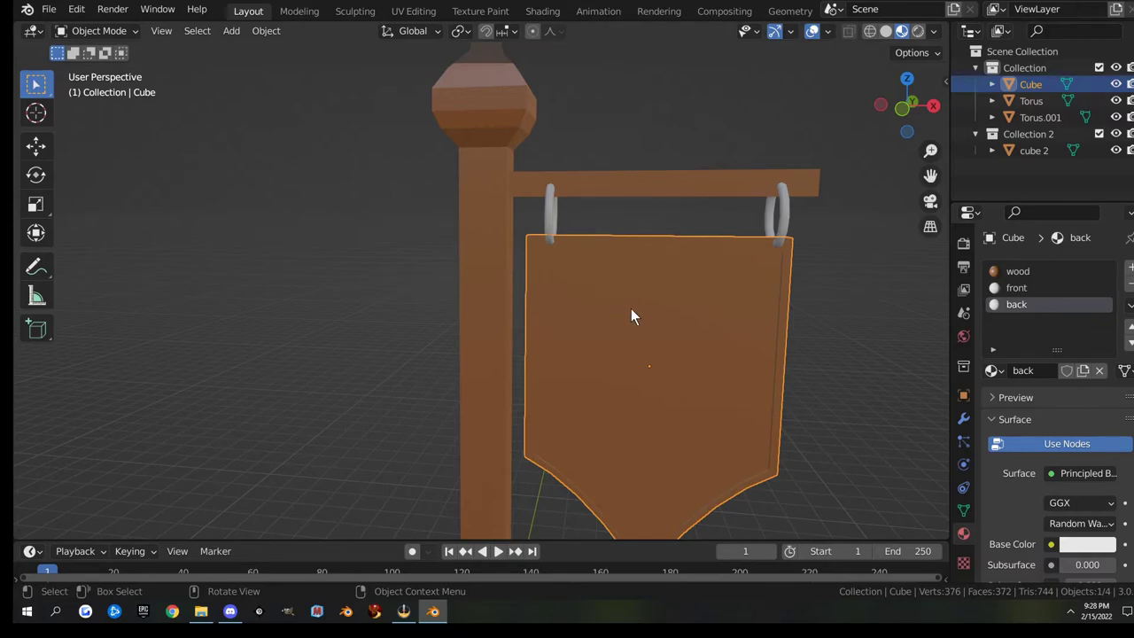
Assign the "front" material to the inset plank faces on the front of the sign board.
{"action": "key", "text": "Tab"}
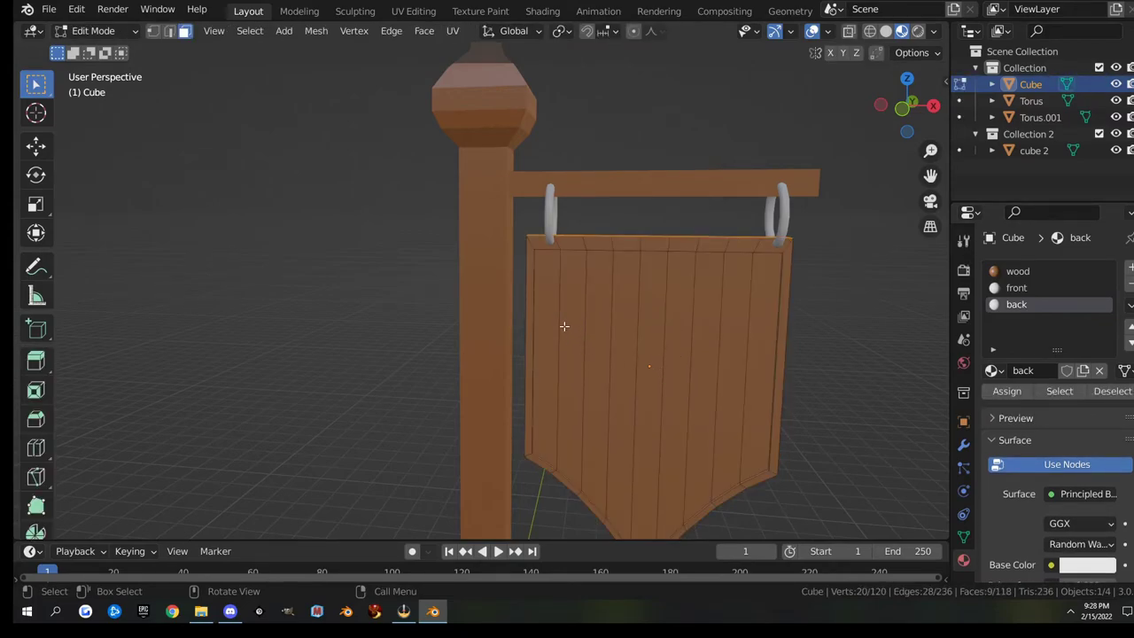
{"action": "left_click_drag", "start_coordinate": [549, 327], "coordinate": [752, 401]}
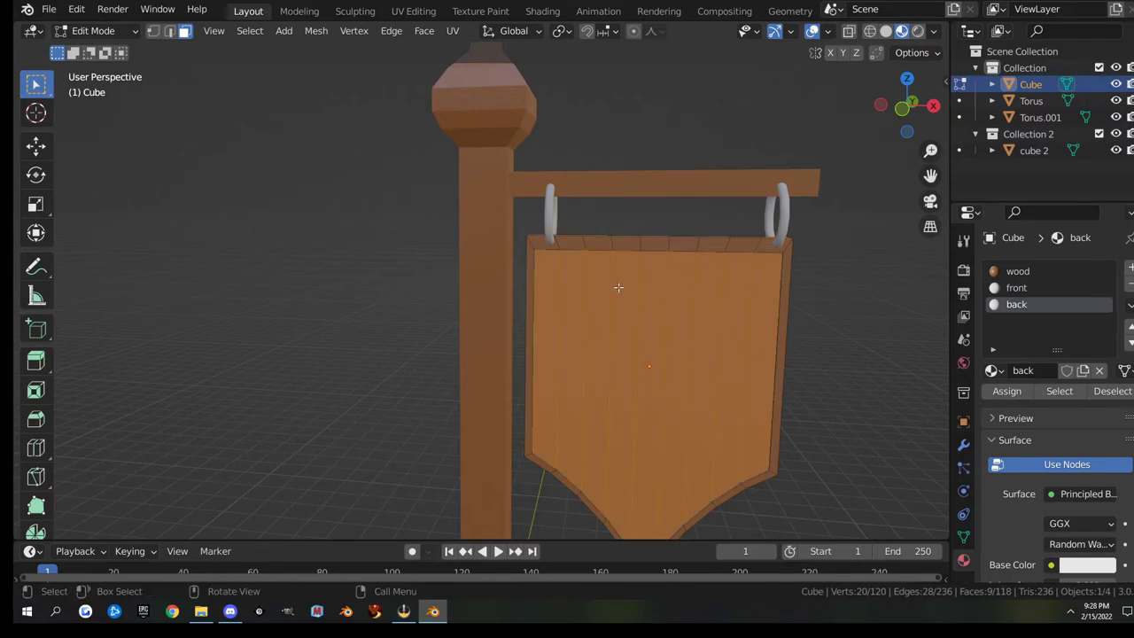
{"action": "left_click", "coordinate": [1017, 289]}
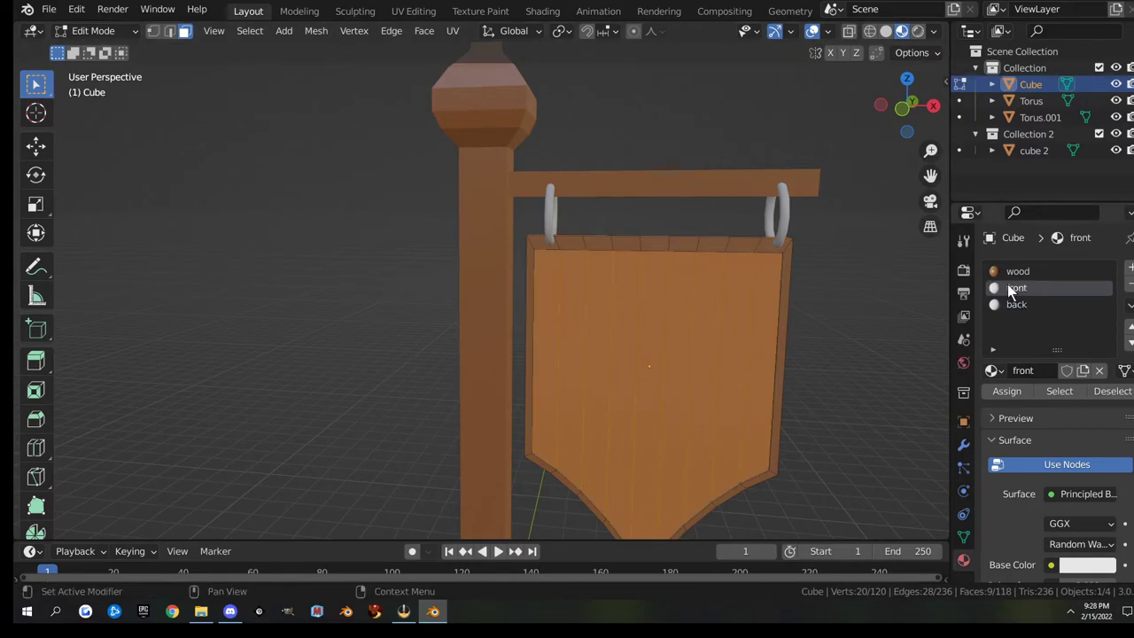
{"action": "left_click", "coordinate": [1006, 392]}
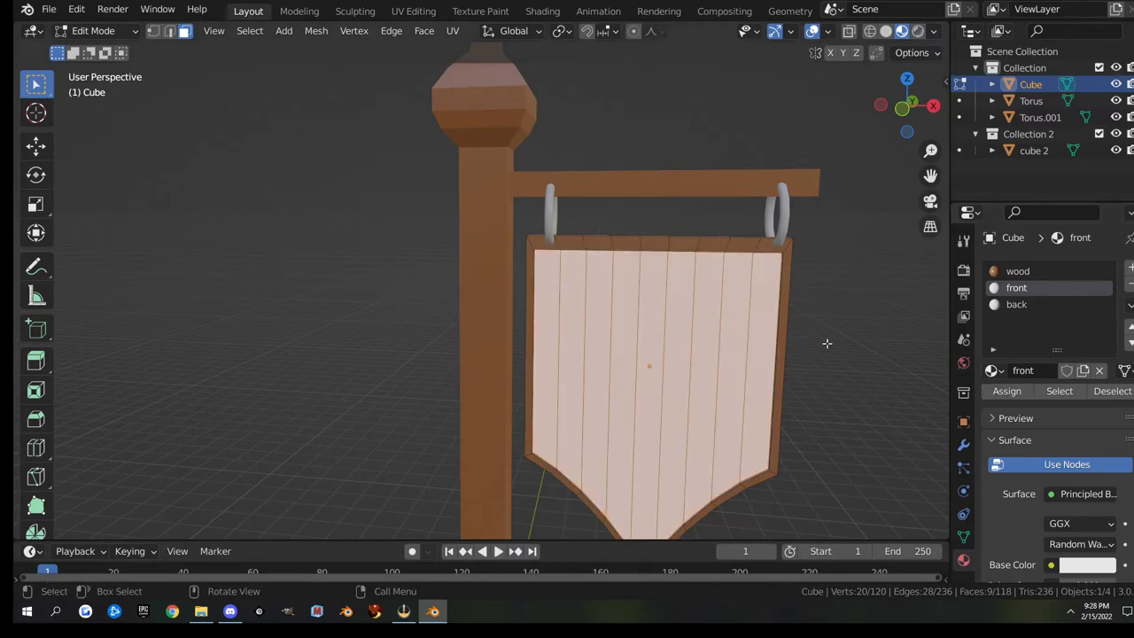
Assign the "back" material to the inset plank faces on the rear of the sign board and leave Edit Mode.
{"action": "middle_click_drag", "start_coordinate": [873, 291], "coordinate": [670, 299]}
{"action": "middle_click_drag", "start_coordinate": [334, 310], "coordinate": [611, 370]}
{"action": "scroll", "coordinate": [617, 324], "scroll_direction": "up", "scroll_amount": 5}
{"action": "left_click_drag", "start_coordinate": [464, 317], "coordinate": [686, 401]}
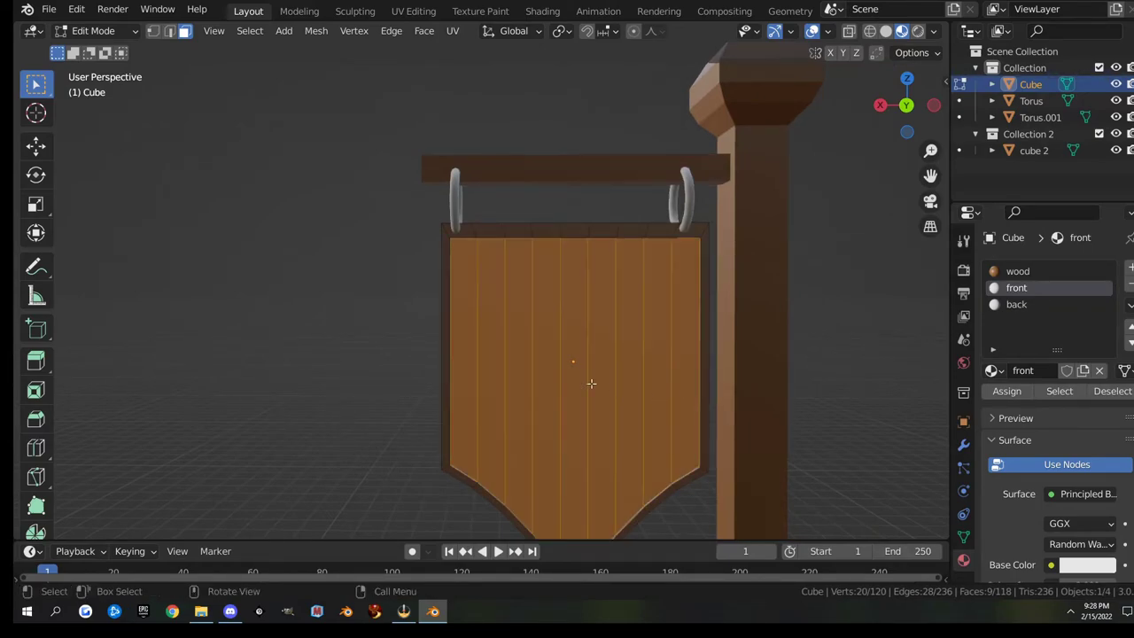
{"action": "left_click", "coordinate": [1016, 304]}
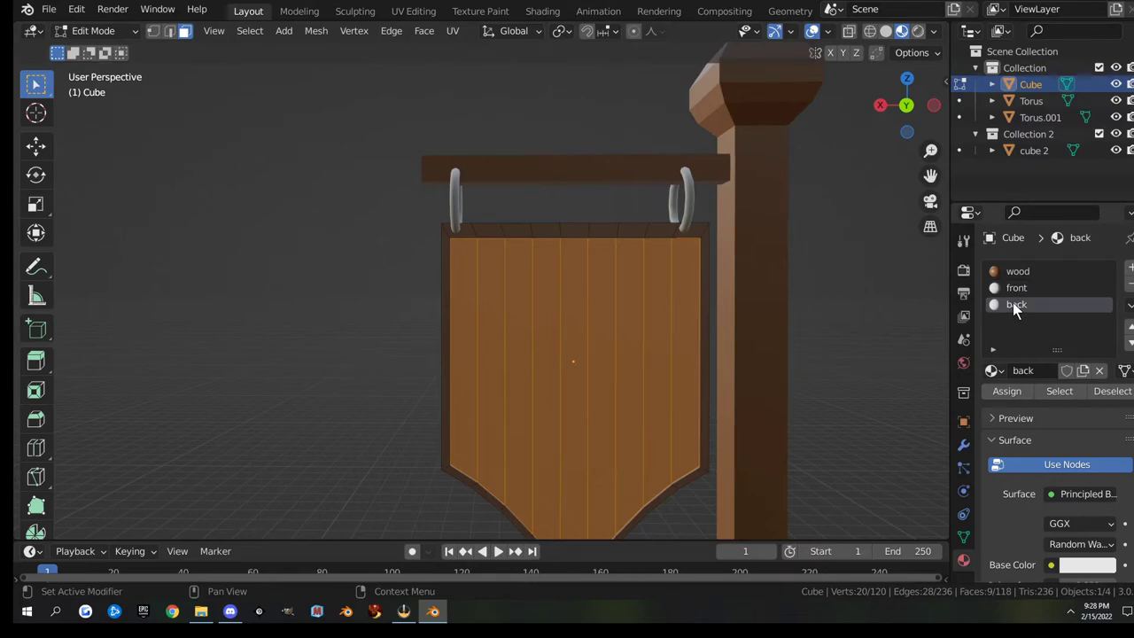
{"action": "left_click", "coordinate": [1007, 391]}
{"action": "middle_click_drag", "start_coordinate": [416, 309], "coordinate": [558, 307]}
{"action": "scroll", "coordinate": [558, 307], "scroll_direction": "down", "scroll_amount": 5}
{"action": "key", "text": "Tab"}
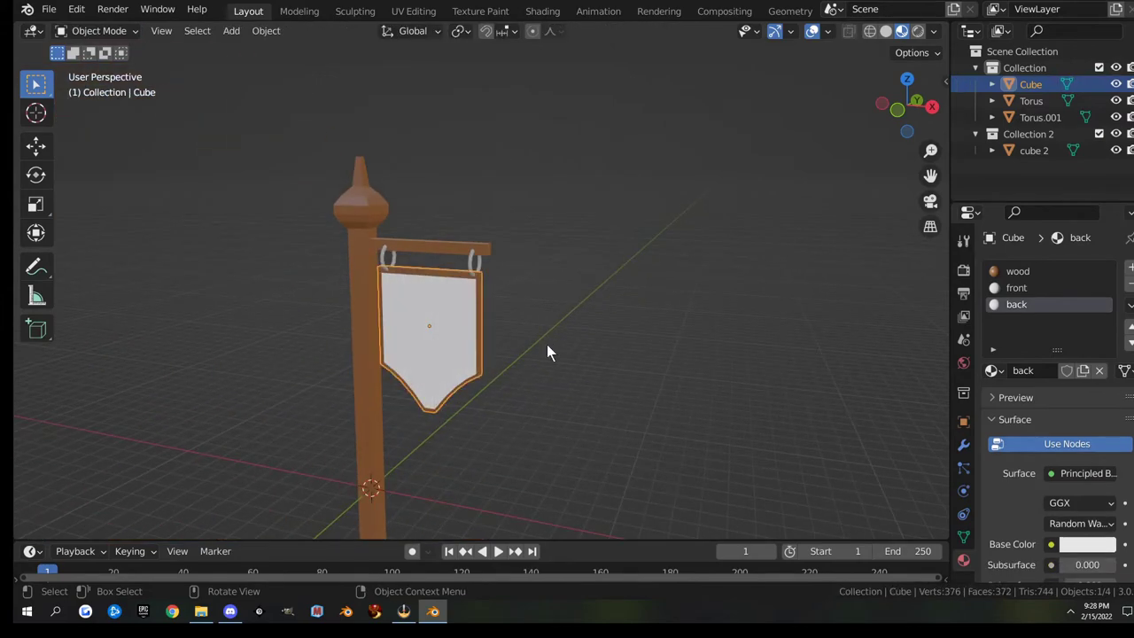
Deselect the sign board and examine the whole signpost with its materials from several angles.
{"action": "left_click", "coordinate": [546, 344]}
{"action": "middle_click_drag", "start_coordinate": [410, 376], "coordinate": [581, 375]}
{"action": "scroll", "coordinate": [645, 385], "scroll_direction": "down", "scroll_amount": 3}
{"action": "scroll", "coordinate": [555, 398], "scroll_direction": "up", "scroll_amount": 1}
{"action": "scroll", "coordinate": [551, 393], "scroll_direction": "down", "scroll_amount": 1}
{"action": "middle_click_drag", "start_coordinate": [539, 353], "coordinate": [526, 327]}
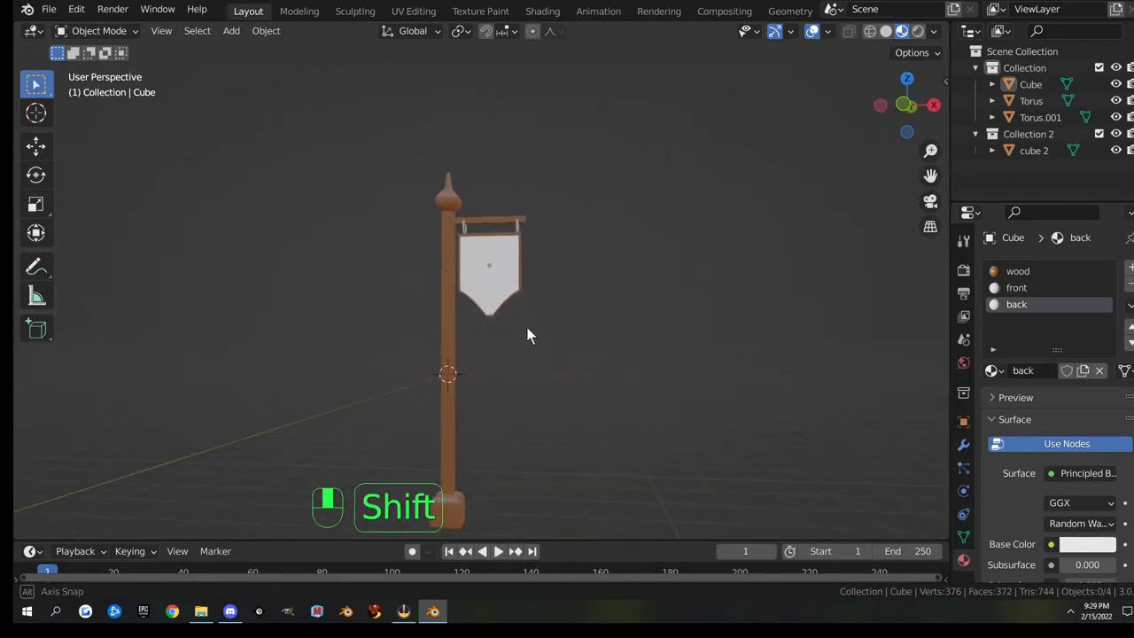
{"action": "middle_click_drag", "start_coordinate": [503, 390], "coordinate": [596, 353], "text": "shift"}
{"action": "scroll", "coordinate": [628, 366], "scroll_direction": "up", "scroll_amount": 1}
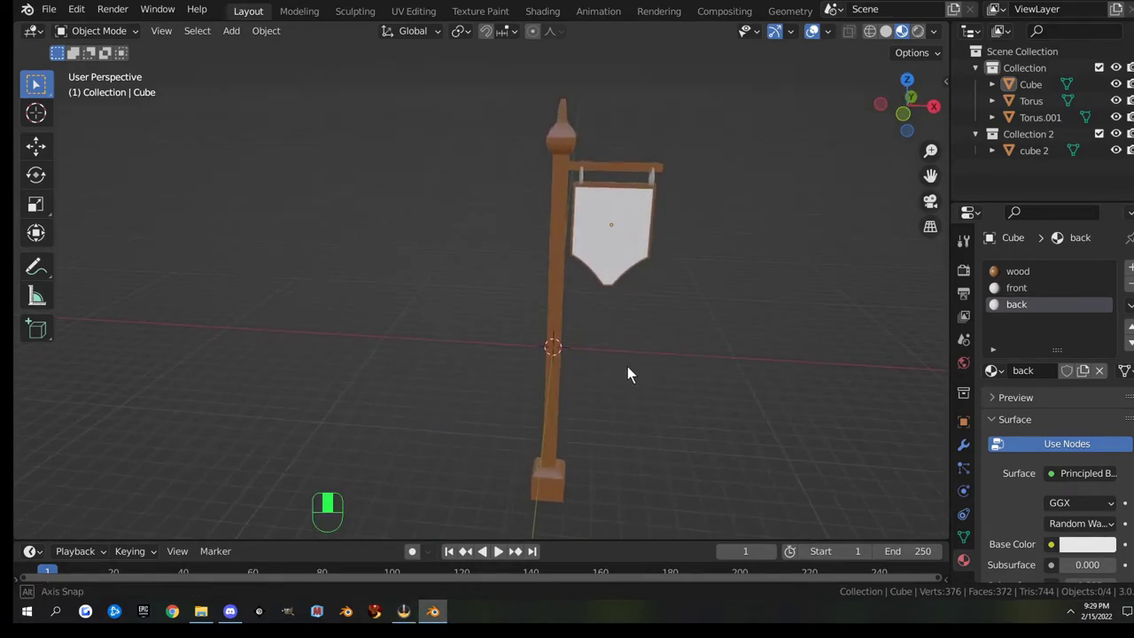
{"action": "scroll", "coordinate": [652, 368], "scroll_direction": "up", "scroll_amount": 2}
{"action": "middle_click_drag", "start_coordinate": [660, 371], "coordinate": [588, 358], "text": "shift"}
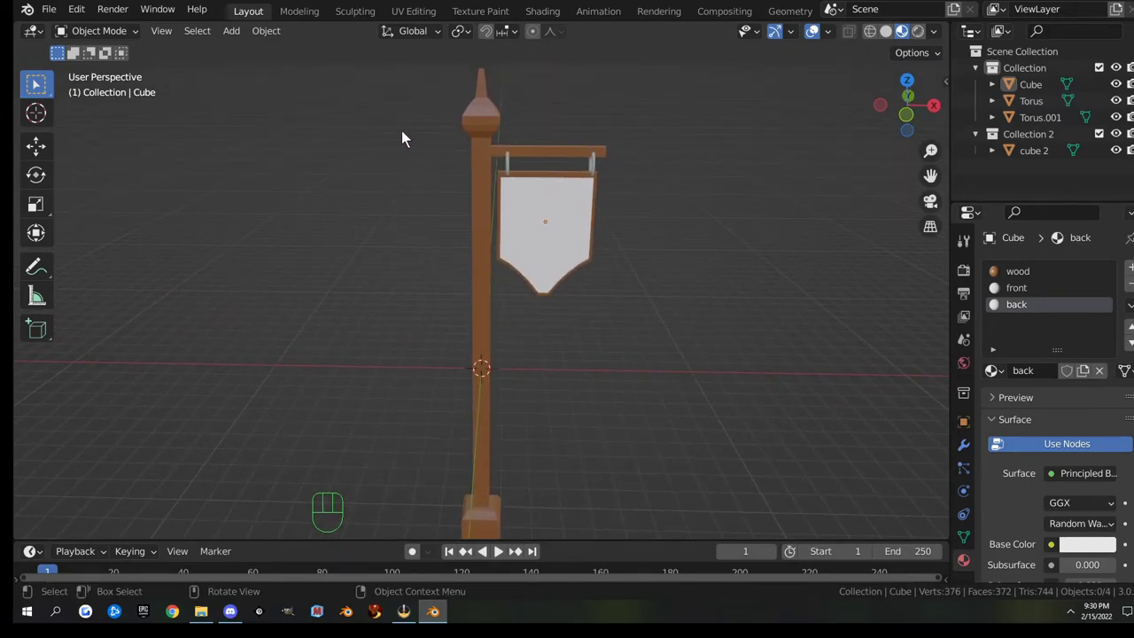
Duplicate the post, both torus rings and the sign board together, keeping the copies in their original place.
{"action": "left_click", "coordinate": [484, 146]}
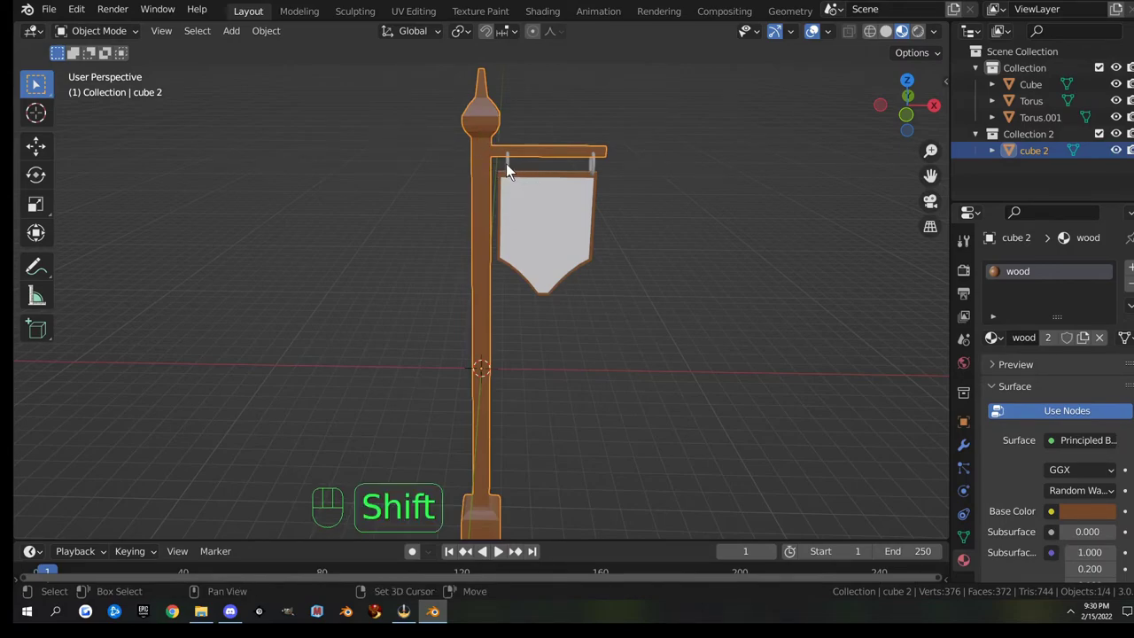
{"action": "left_click", "coordinate": [506, 163], "text": "shift"}
{"action": "left_click", "coordinate": [593, 168], "text": "shift"}
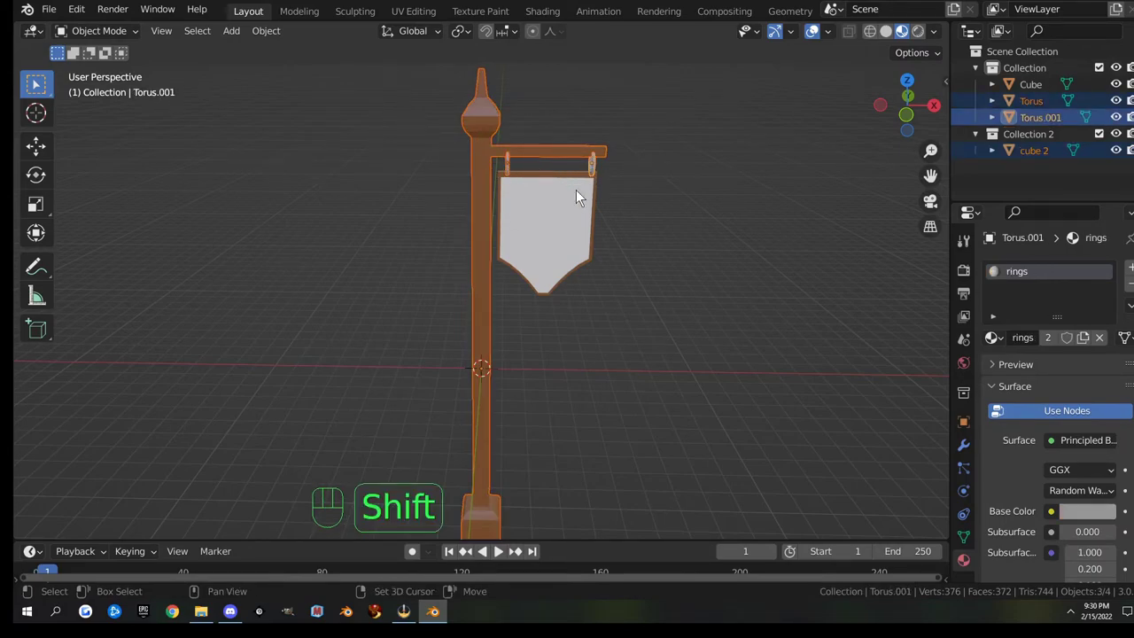
{"action": "left_click", "coordinate": [538, 218], "text": "shift"}
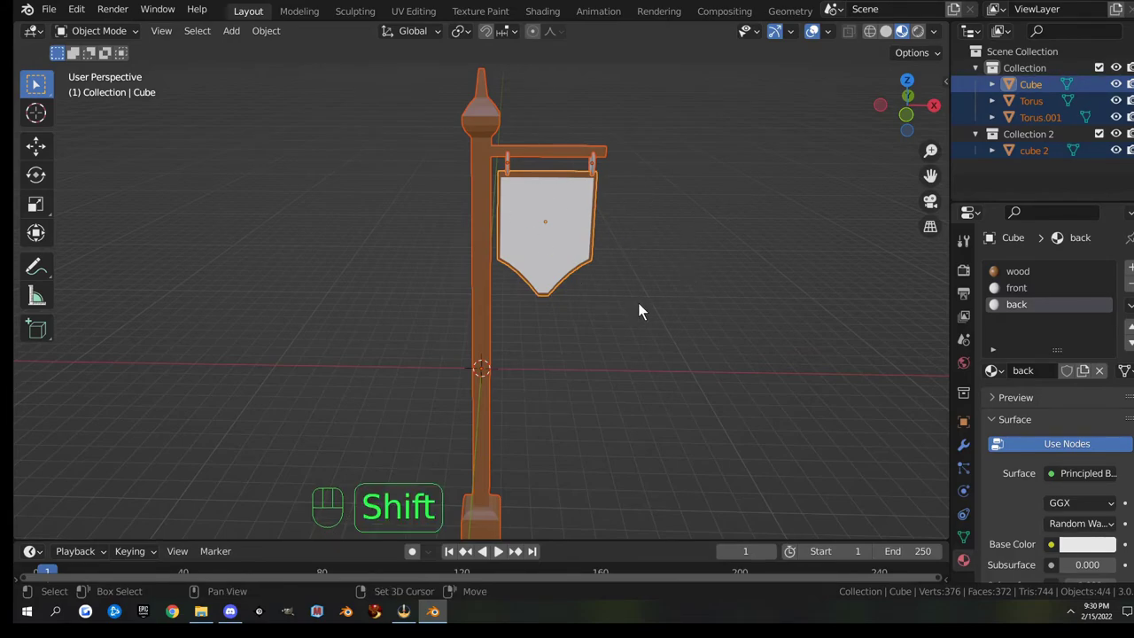
{"action": "key", "text": "shift+d"}
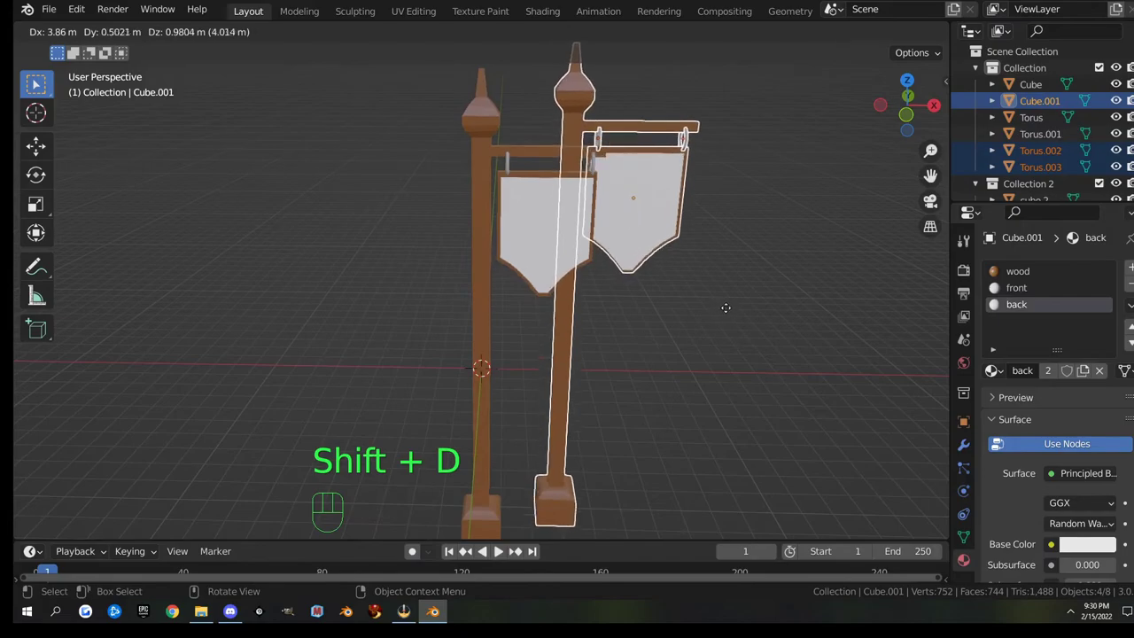
{"action": "right_click", "coordinate": [774, 301]}
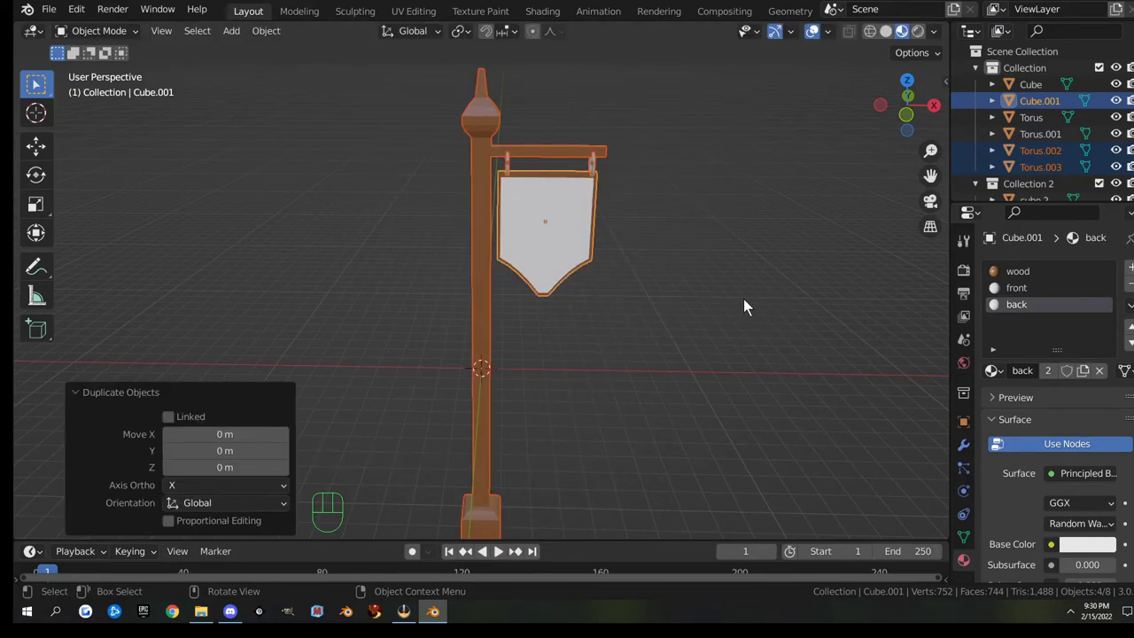
Move the duplicated parts into a new collection named "unjoined" and exclude that collection from the view layer.
{"action": "key", "text": "m"}
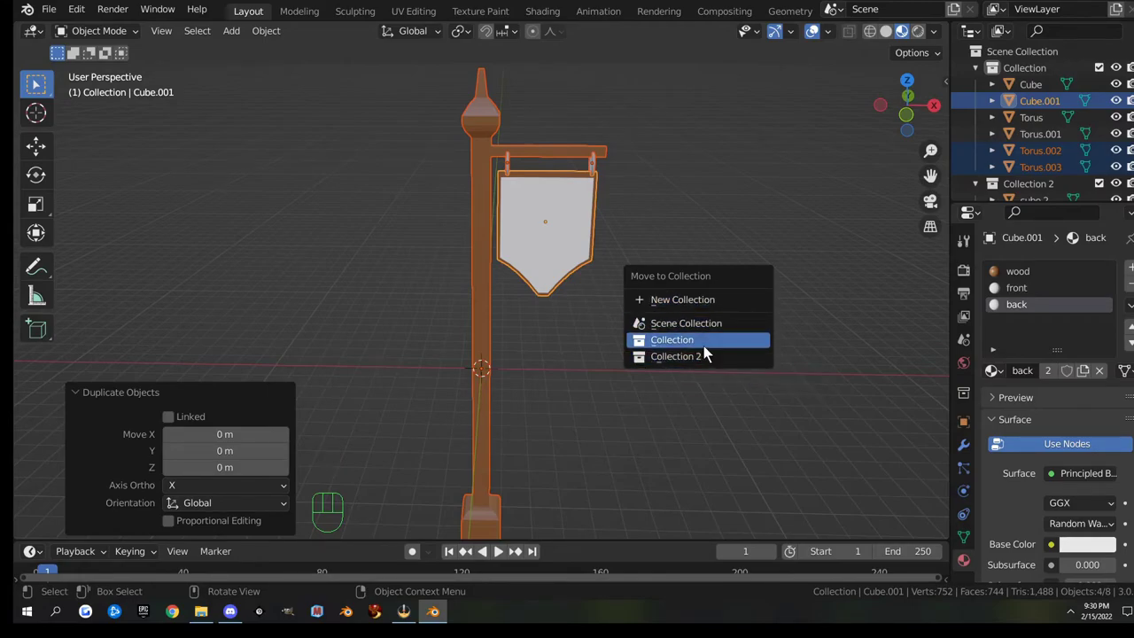
{"action": "left_click", "coordinate": [699, 301]}
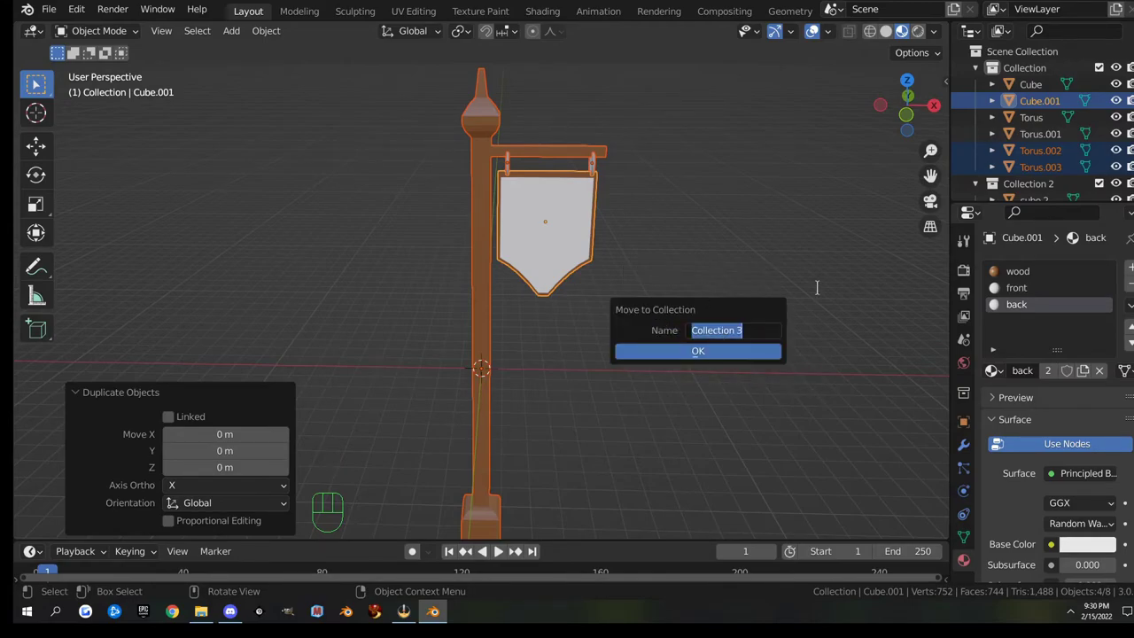
{"action": "type", "text": "unjoined"}
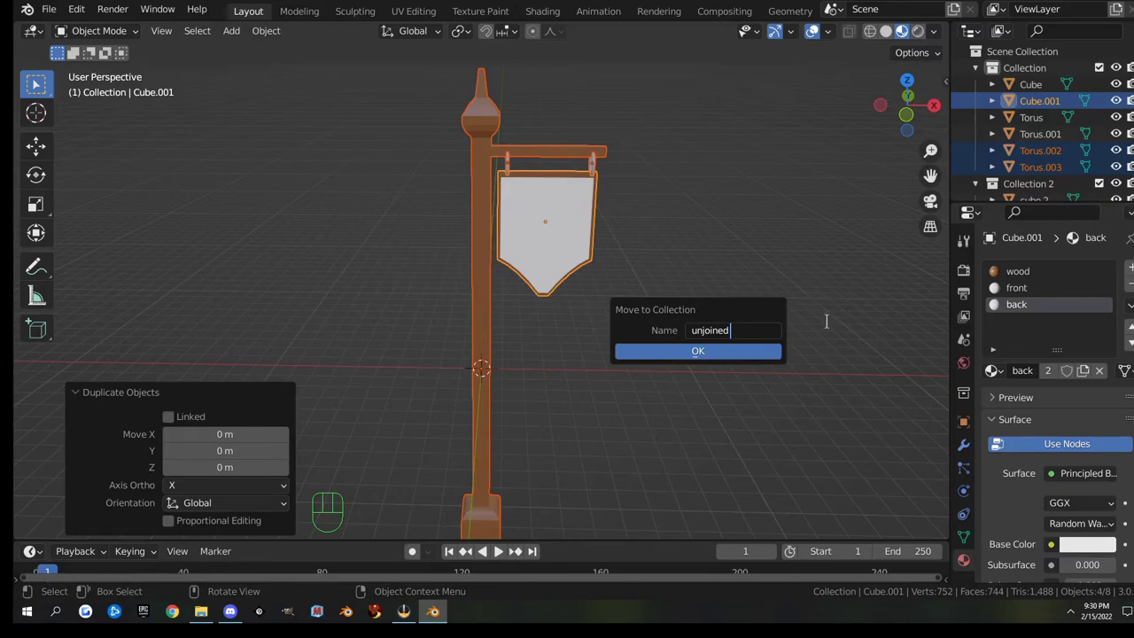
{"action": "left_click", "coordinate": [697, 354]}
{"action": "scroll", "coordinate": [1088, 166], "scroll_direction": "down", "scroll_amount": 2}
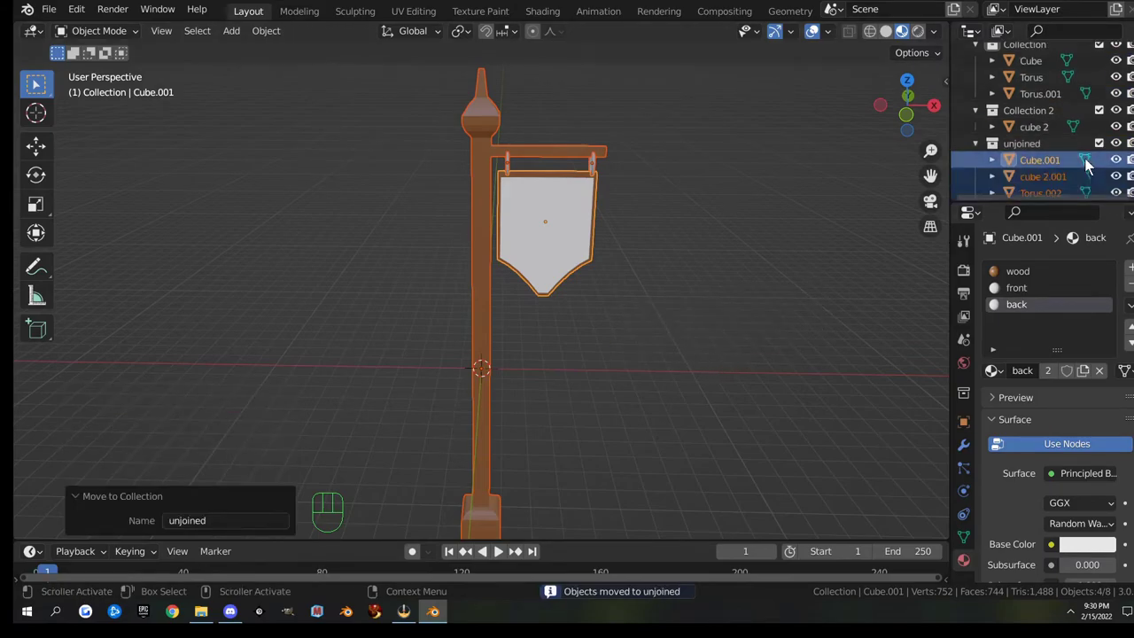
{"action": "scroll", "coordinate": [1088, 167], "scroll_direction": "down", "scroll_amount": 1}
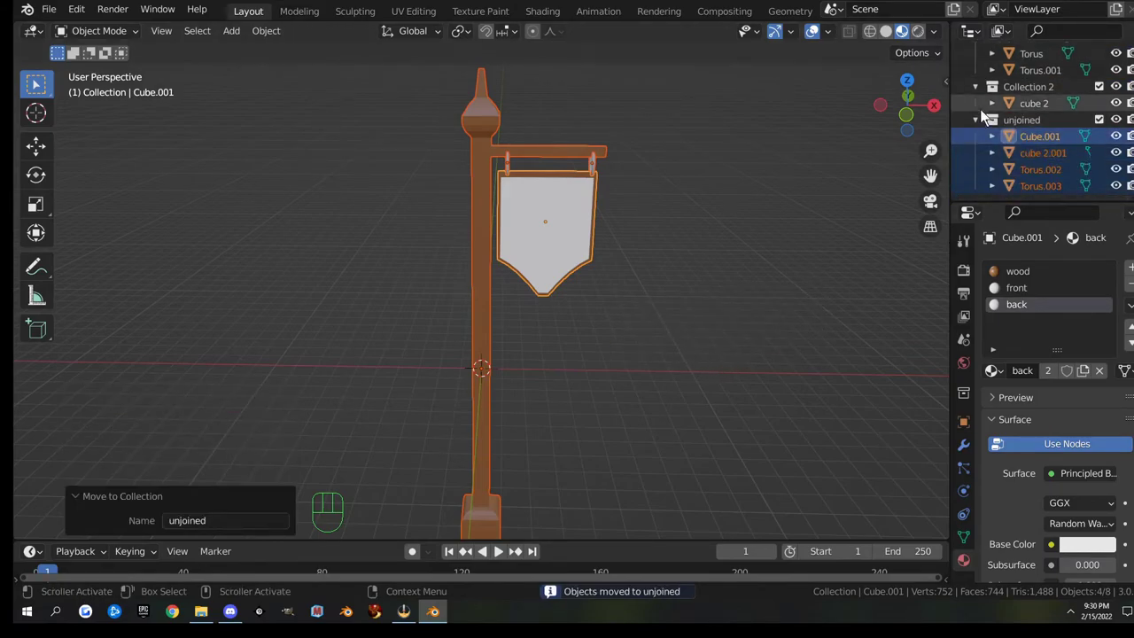
{"action": "left_click", "coordinate": [1099, 120]}
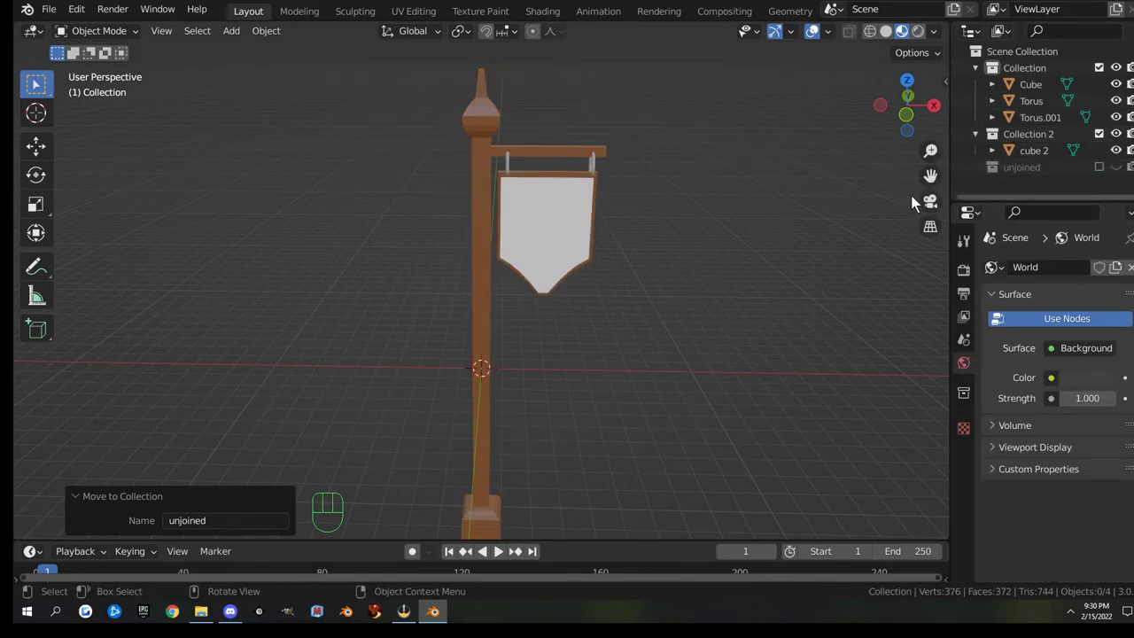
Join the original post, sign board and both torus rings into a single object.
{"action": "left_click", "coordinate": [478, 153]}
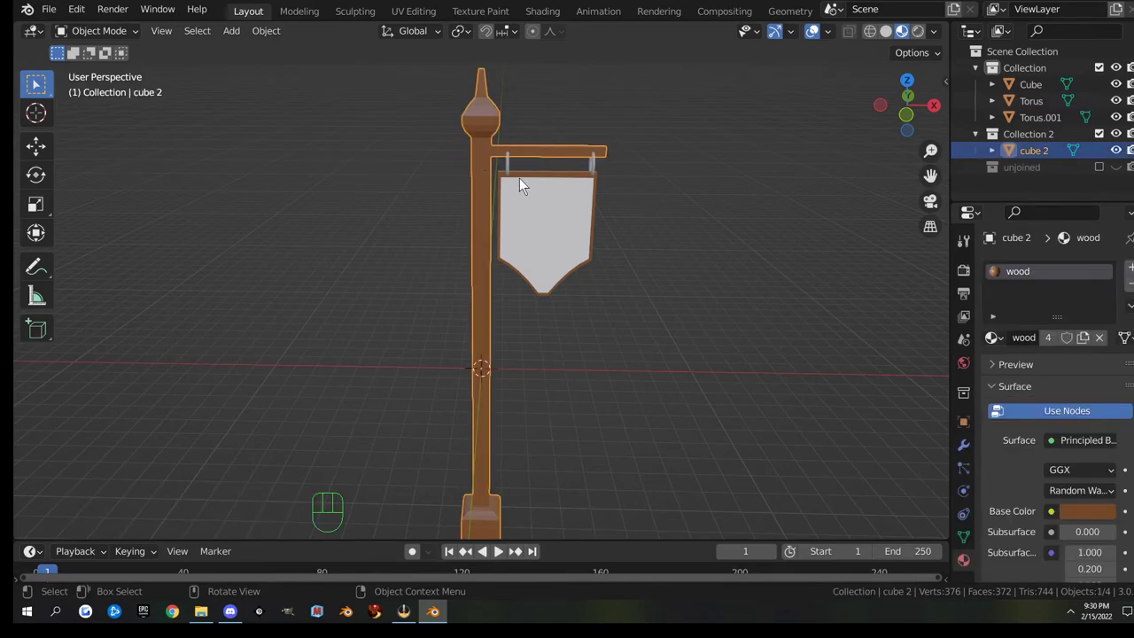
{"action": "left_click", "coordinate": [523, 189], "text": "shift"}
{"action": "left_click", "coordinate": [508, 165], "text": "shift"}
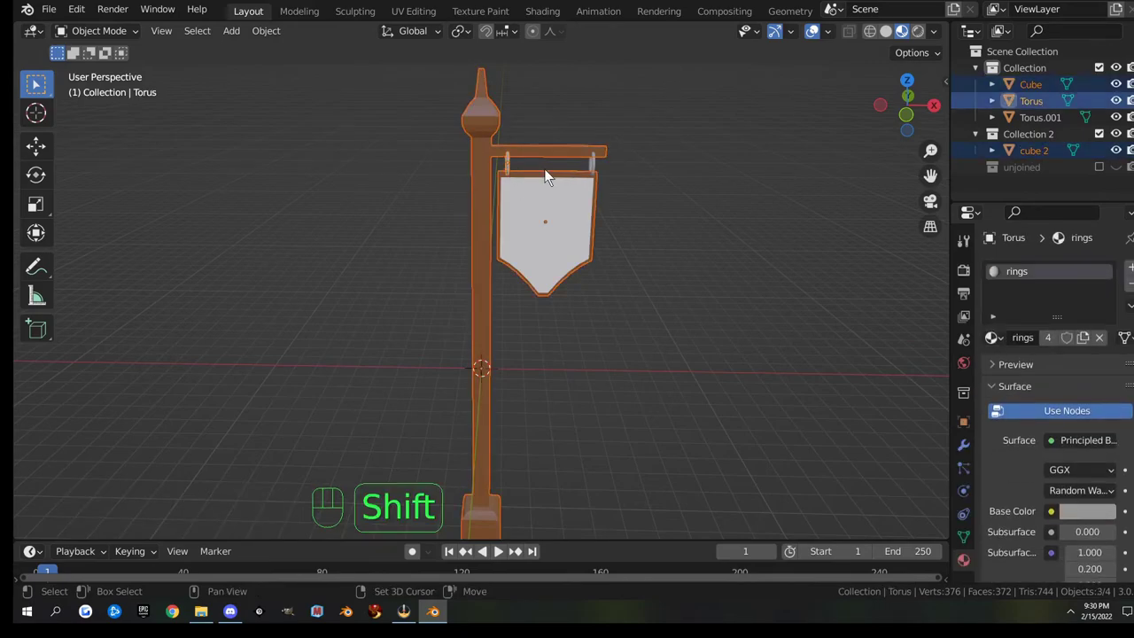
{"action": "left_click", "coordinate": [592, 168], "text": "shift"}
{"action": "key", "text": "ctrl"}
{"action": "key", "text": "ctrl+j"}
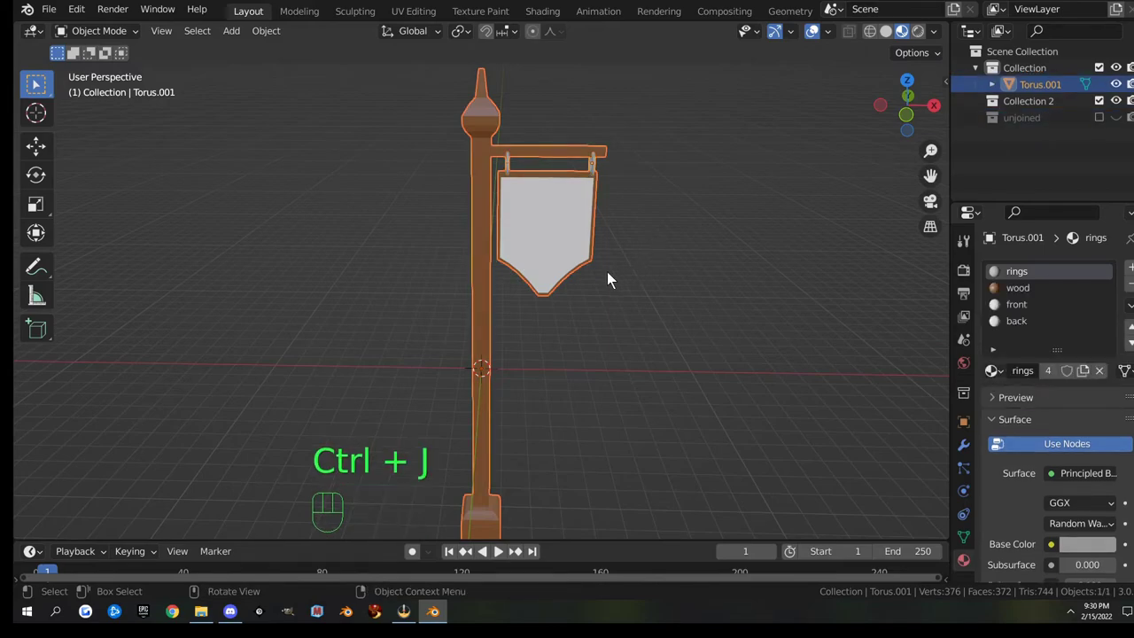
Rename the joined object as "sign post".
{"action": "double_click", "coordinate": [1039, 84]}
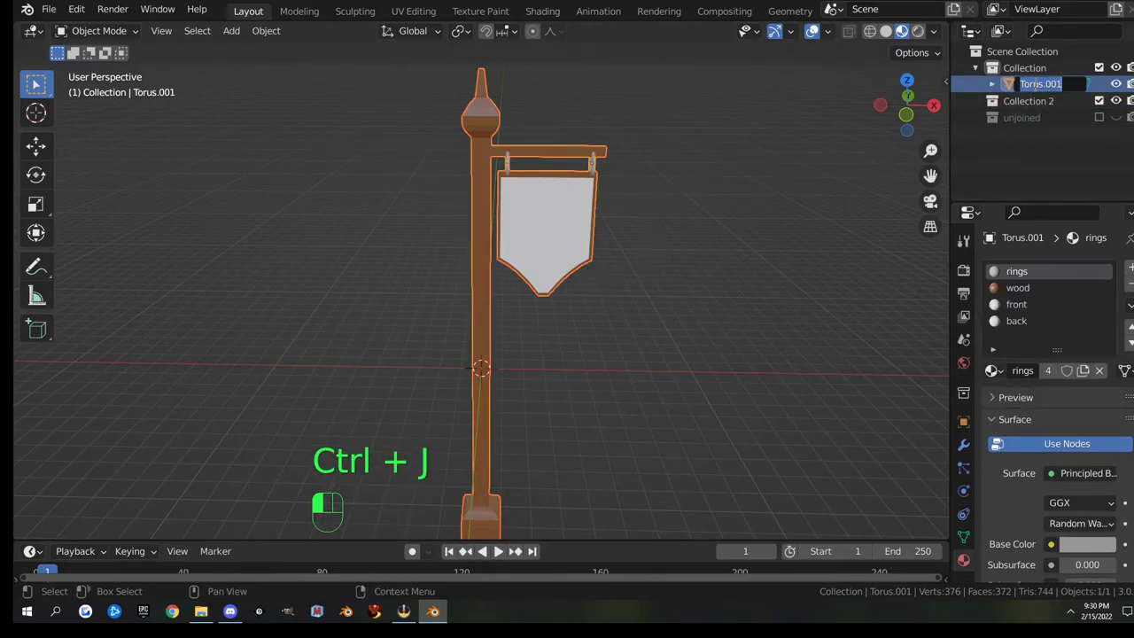
{"action": "type", "text": "si"}
{"action": "type", "text": "n"}
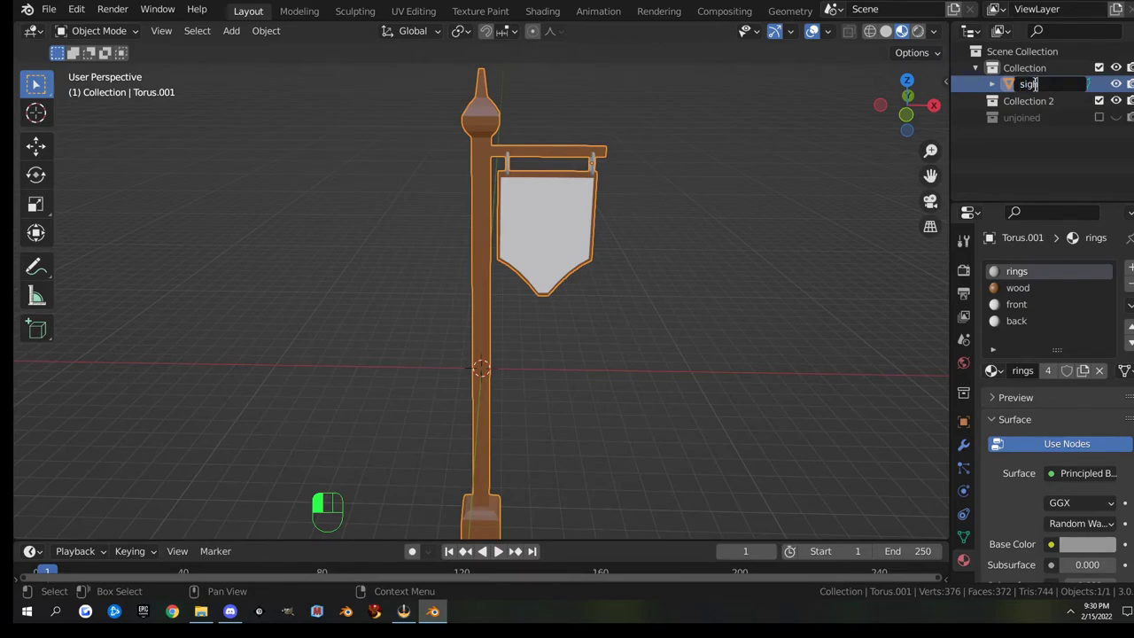
{"action": "key", "text": "BackSpace"}
{"action": "key", "text": "BackSpace"}
{"action": "type", "text": "si"}
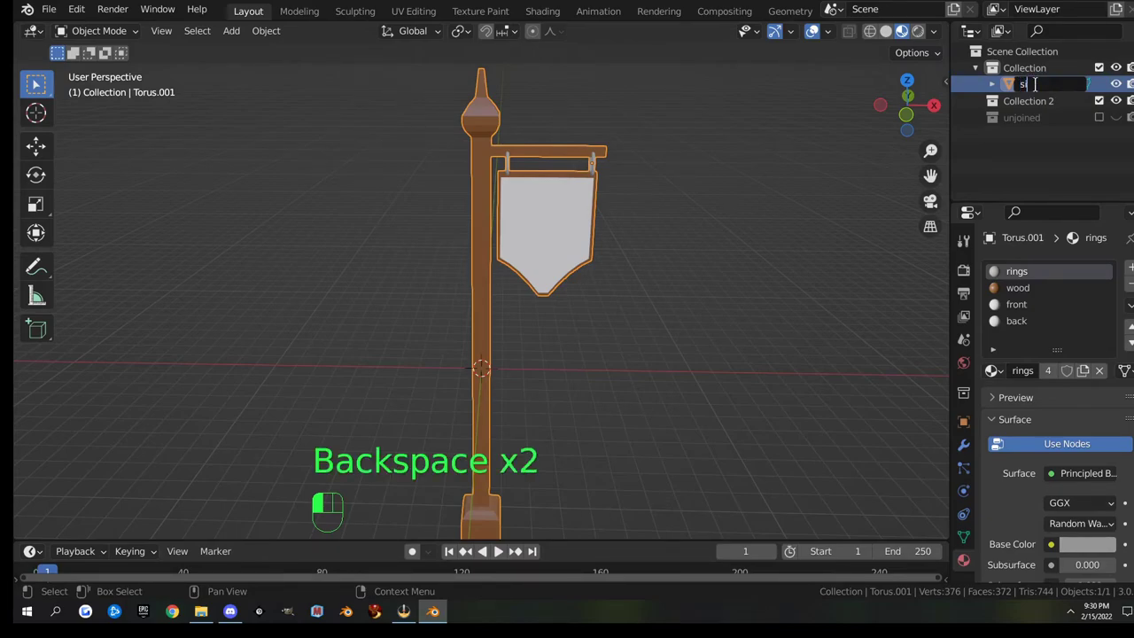
{"action": "type", "text": "g"}
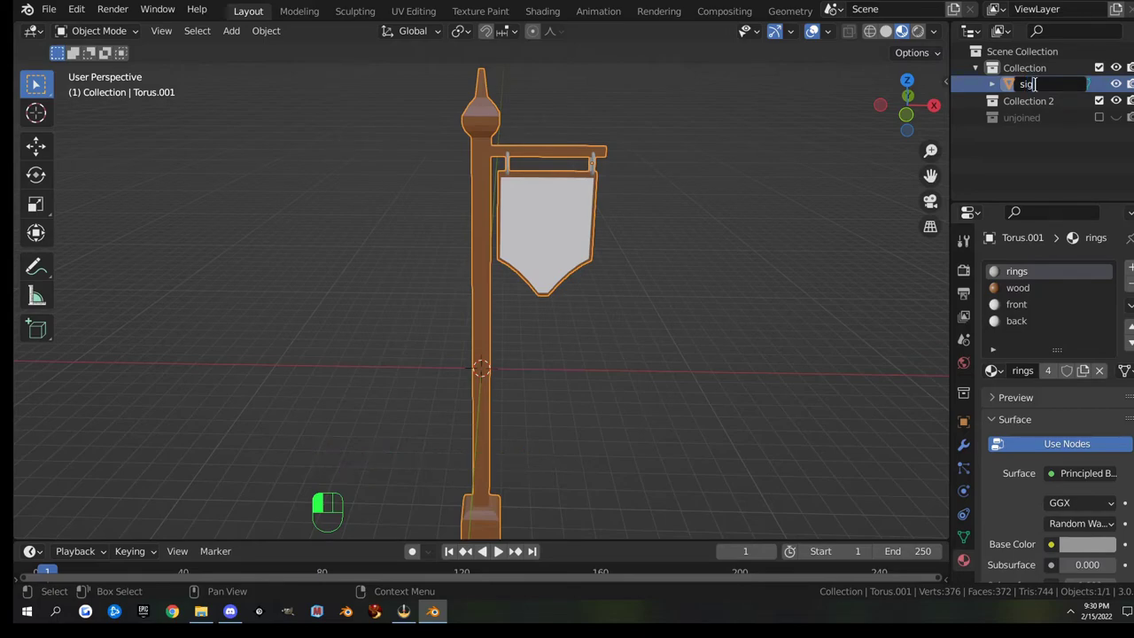
{"action": "type", "text": "n post"}
{"action": "key", "text": "Return"}
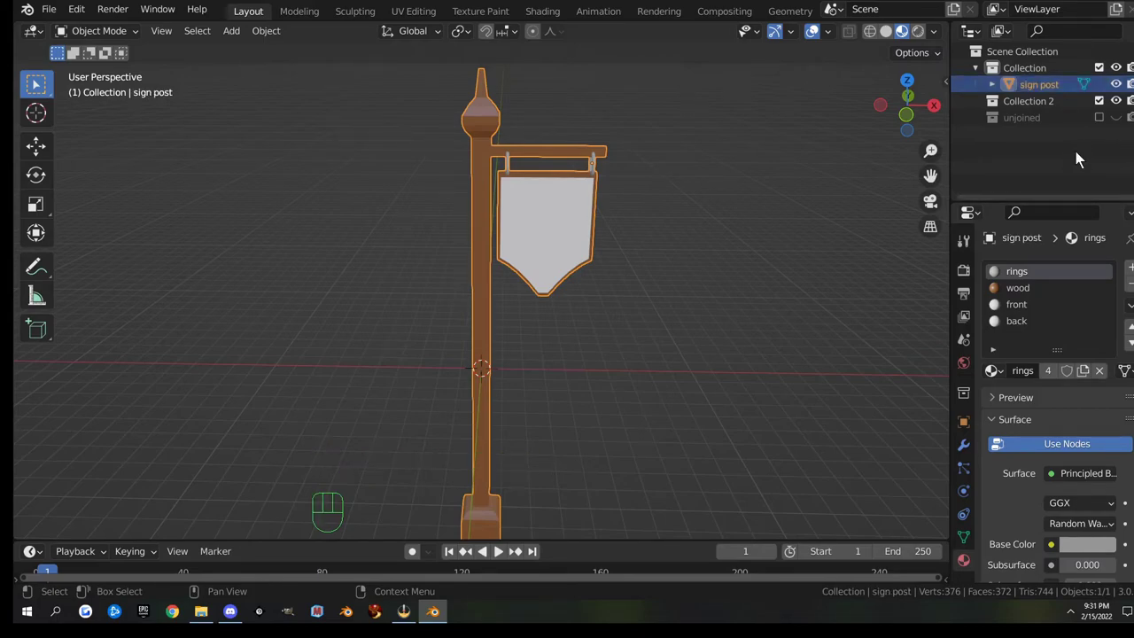
Rename the joined object's mesh data as "sign post", reusing the object's name.
{"action": "left_click", "coordinate": [991, 81]}
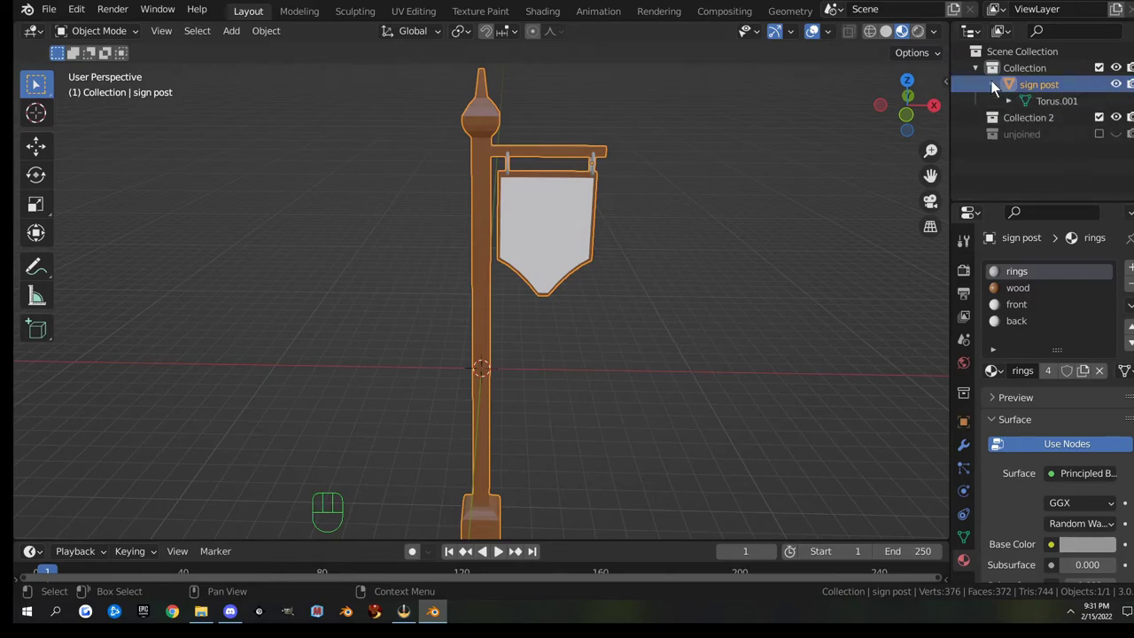
{"action": "double_click", "coordinate": [1049, 84]}
{"action": "key", "text": "ctrl+c"}
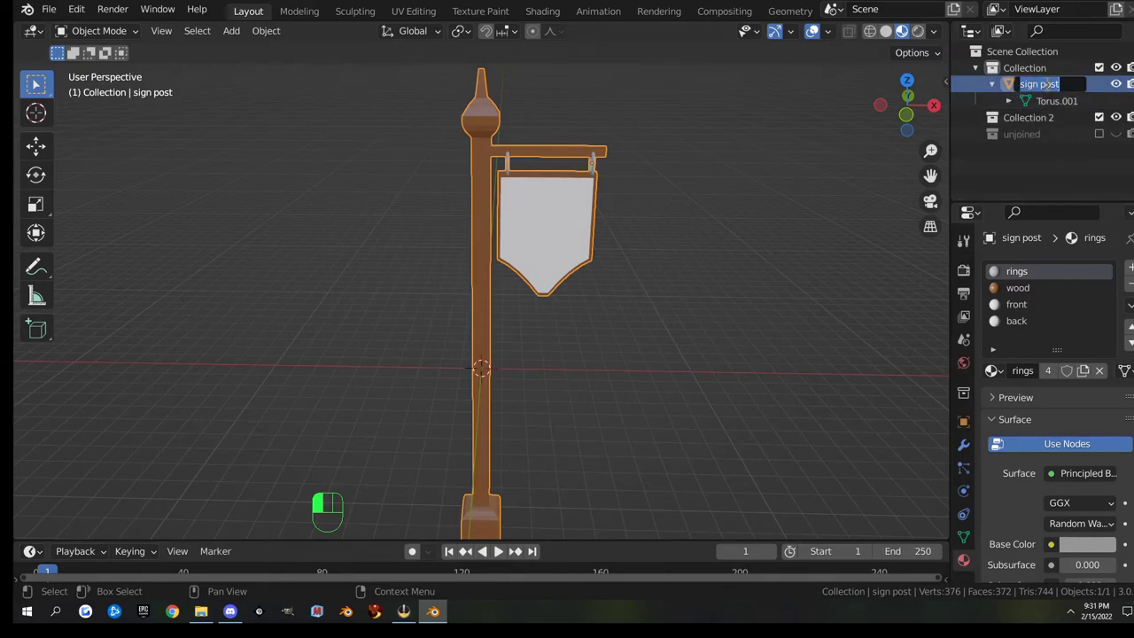
{"action": "key", "text": "ctrl"}
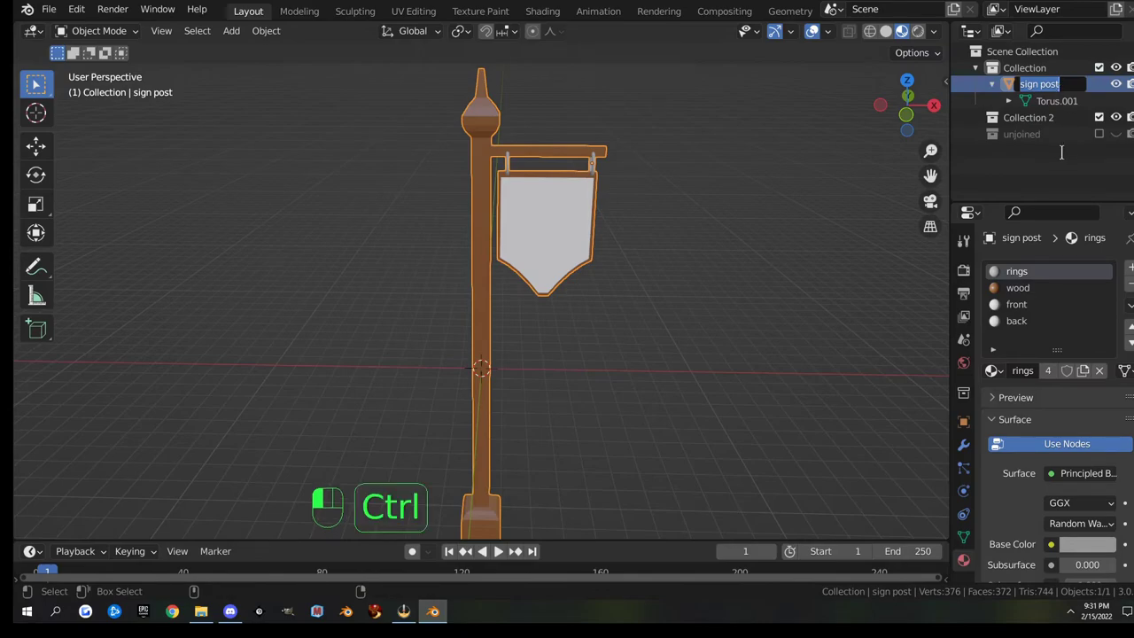
{"action": "left_click", "coordinate": [1055, 103]}
{"action": "double_click", "coordinate": [1058, 100]}
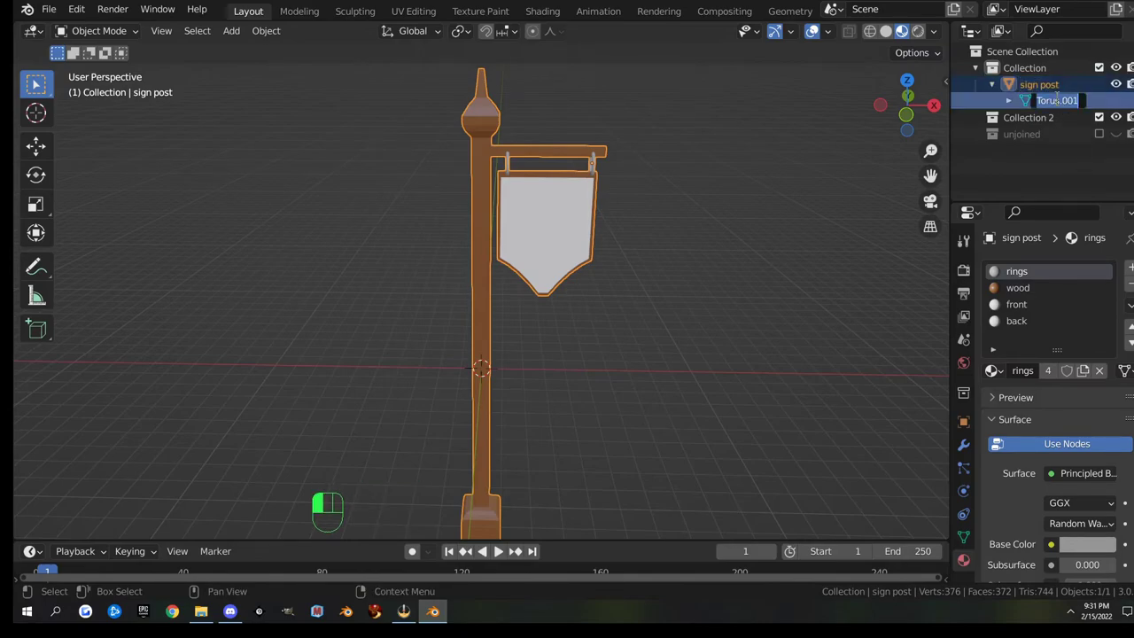
{"action": "key", "text": "ctrl+v"}
{"action": "key", "text": "Return"}
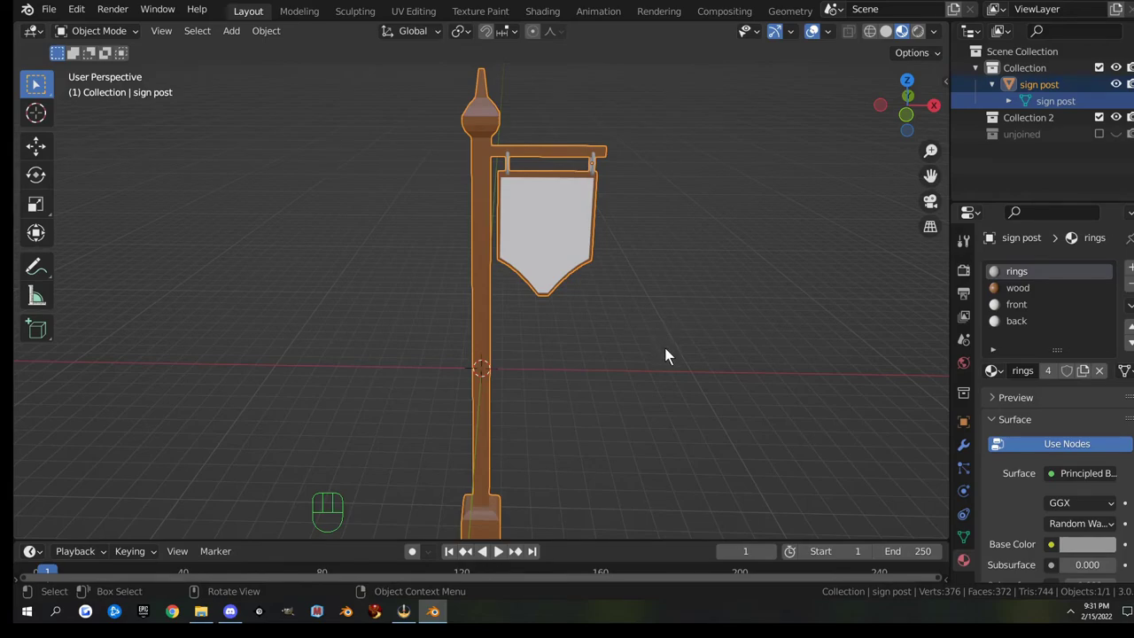
Scale the sign post down uniformly by a factor of about 0.24, giving a longest dimension of about 5.65 m.
{"action": "key", "text": "n"}
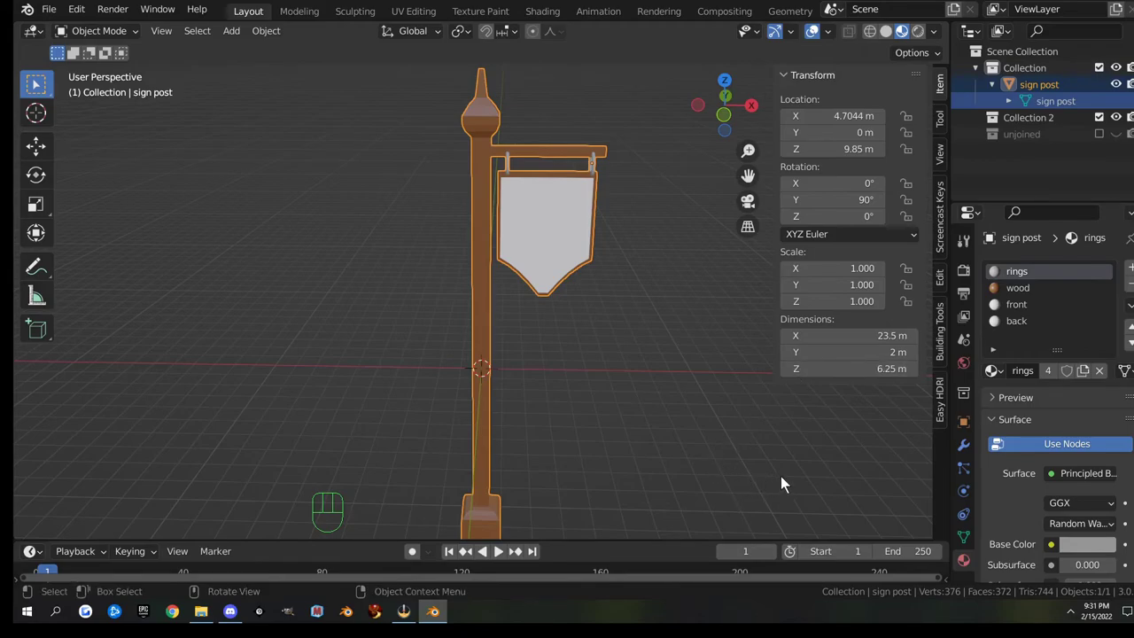
{"action": "key", "text": "s"}
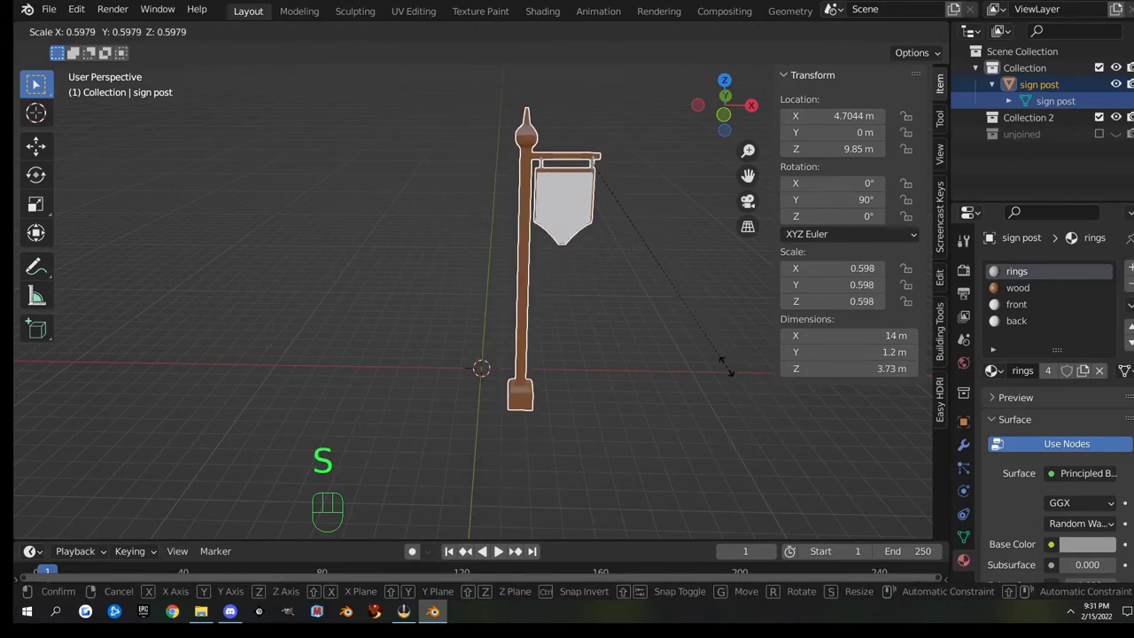
{"action": "left_click", "coordinate": [656, 232]}
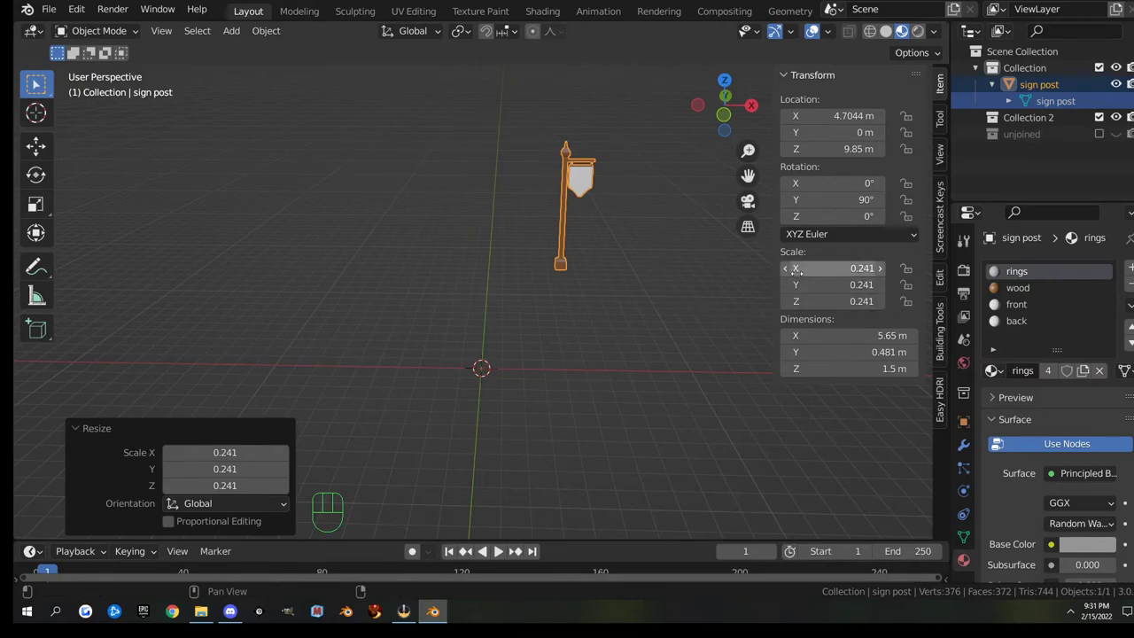
Apply all transforms (location, rotation and scale) to the sign post.
{"action": "left_click", "coordinate": [275, 36]}
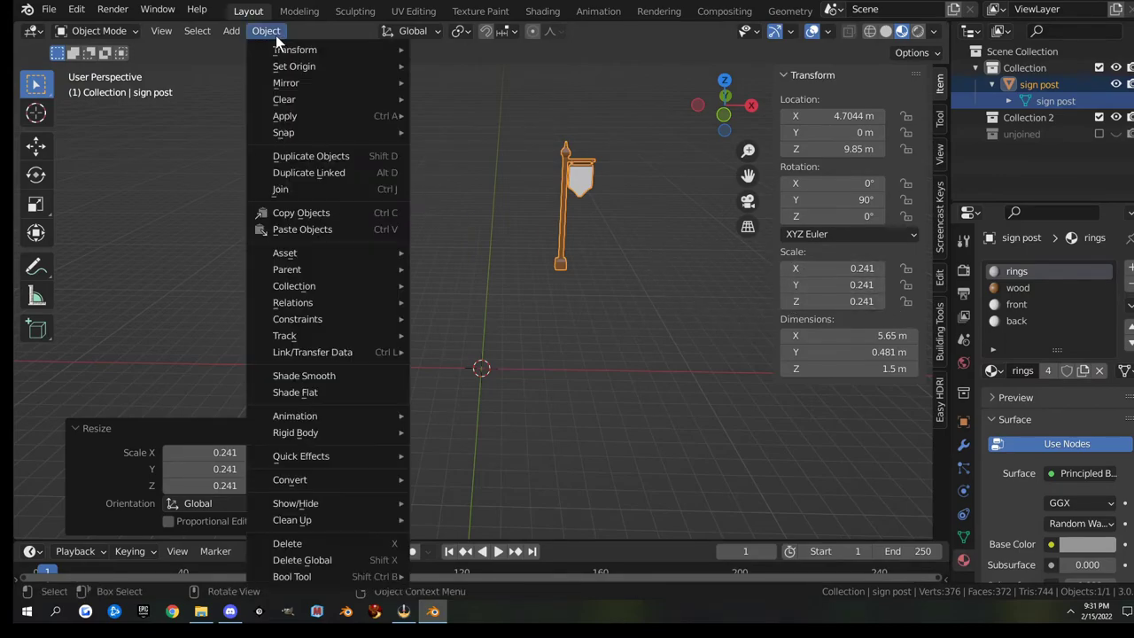
{"action": "mouse_move", "coordinate": [302, 116]}
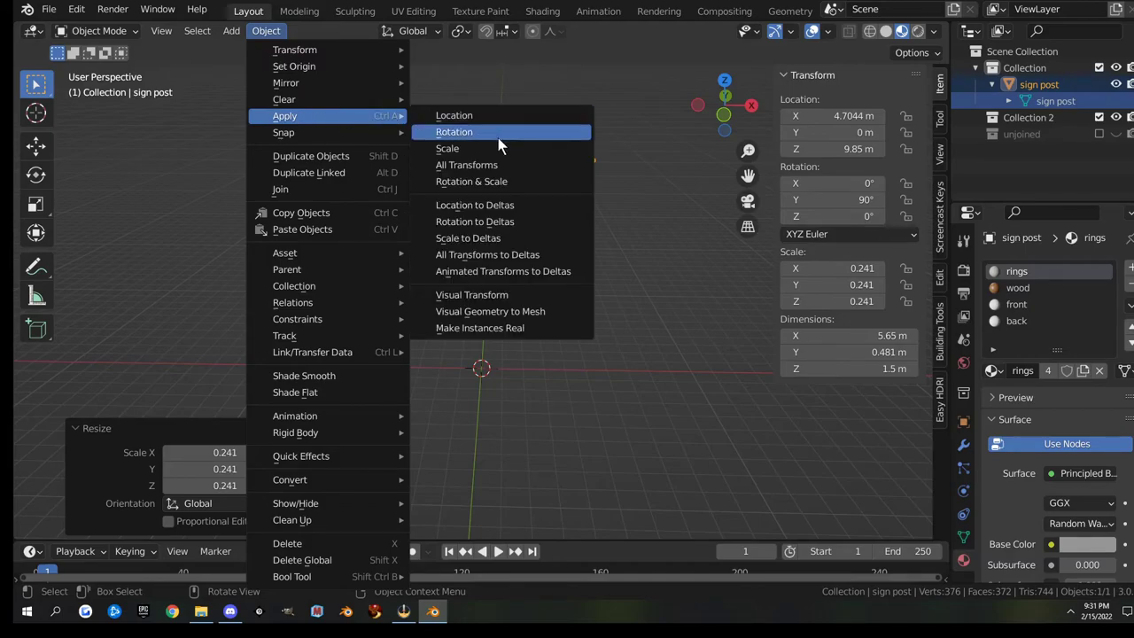
{"action": "left_click", "coordinate": [467, 166]}
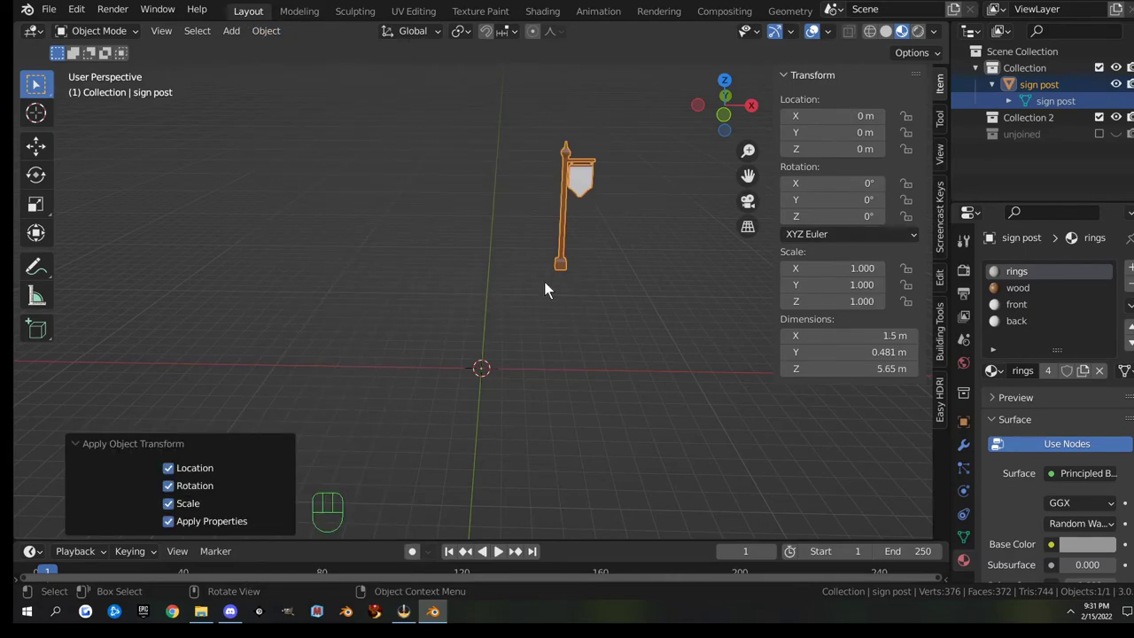
{"action": "key", "text": "q"}
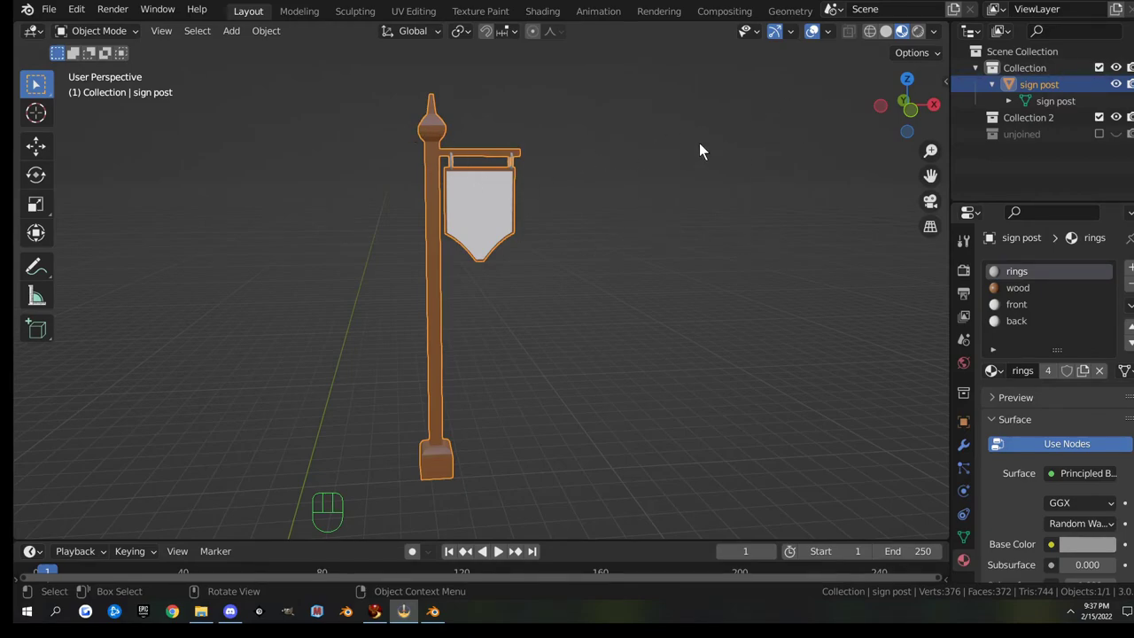
Switch the viewport to solid shading and enable the Face Orientation overlay to check the sign post's normals.
{"action": "left_click", "coordinate": [886, 31]}
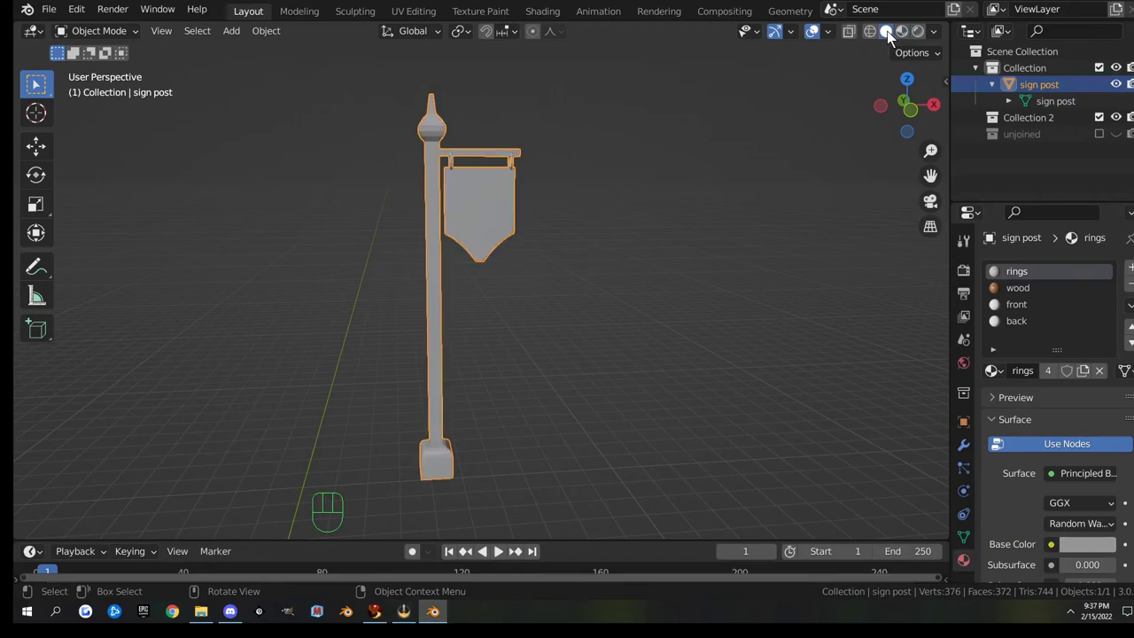
{"action": "left_click", "coordinate": [828, 33]}
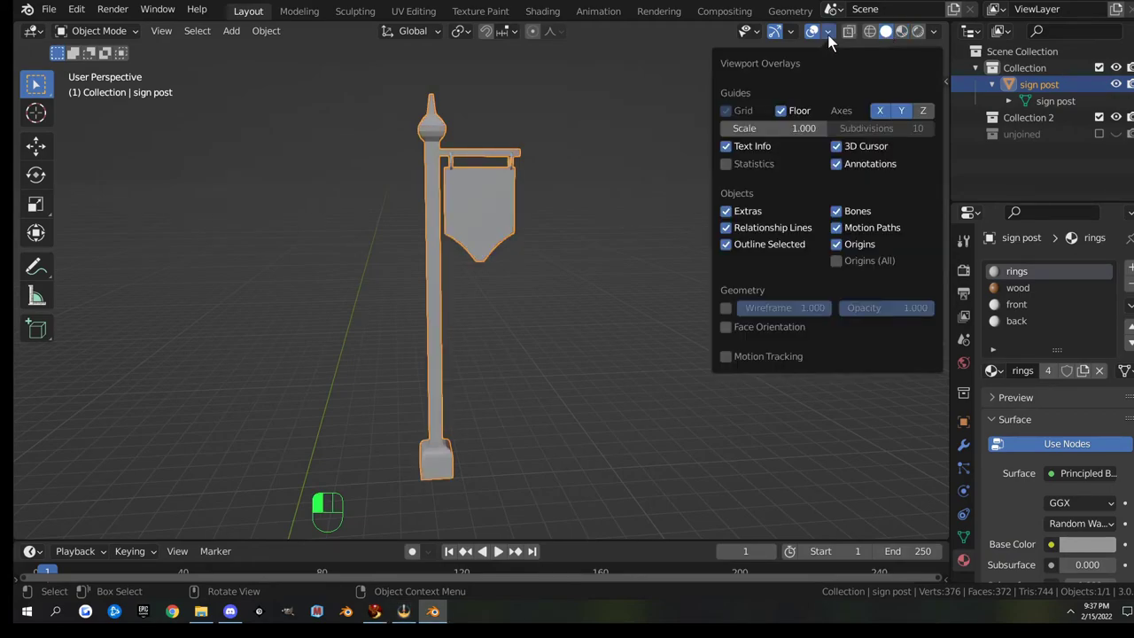
{"action": "left_click", "coordinate": [724, 326]}
{"action": "middle_click_drag", "start_coordinate": [531, 274], "coordinate": [406, 226]}
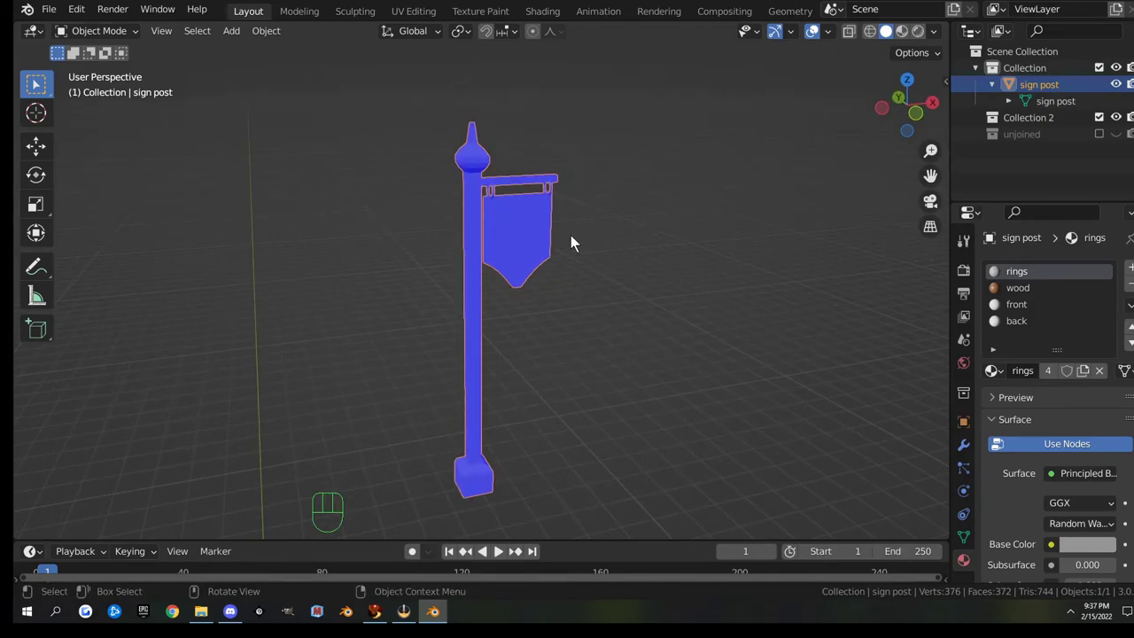
Recalculate the normals of all the sign post's faces to point outside.
{"action": "key", "text": "Tab"}
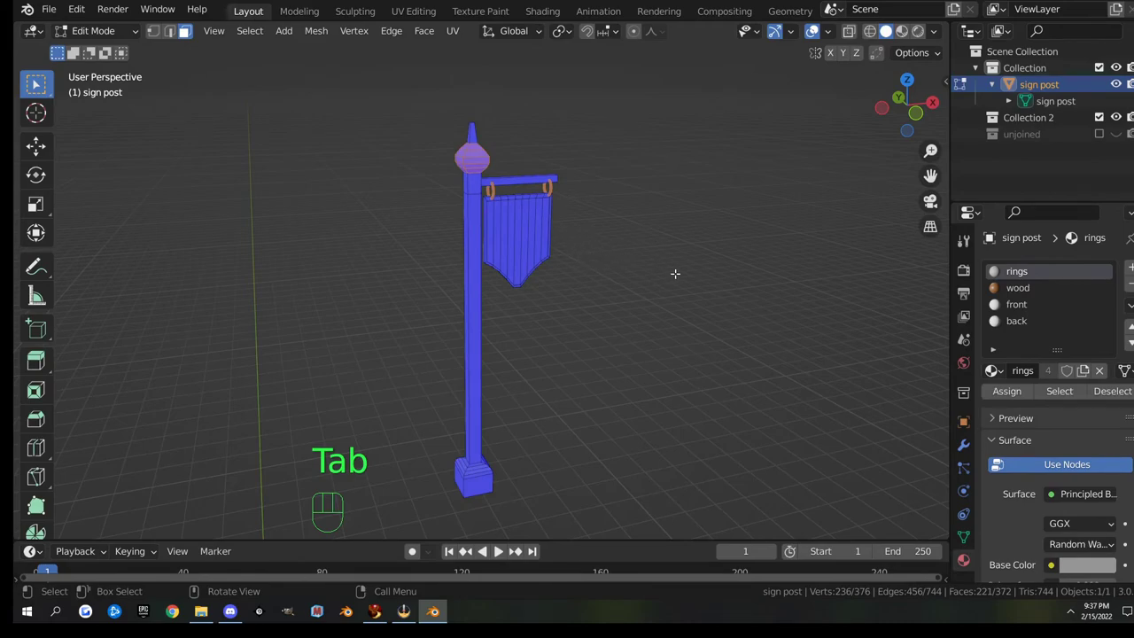
{"action": "key", "text": "a"}
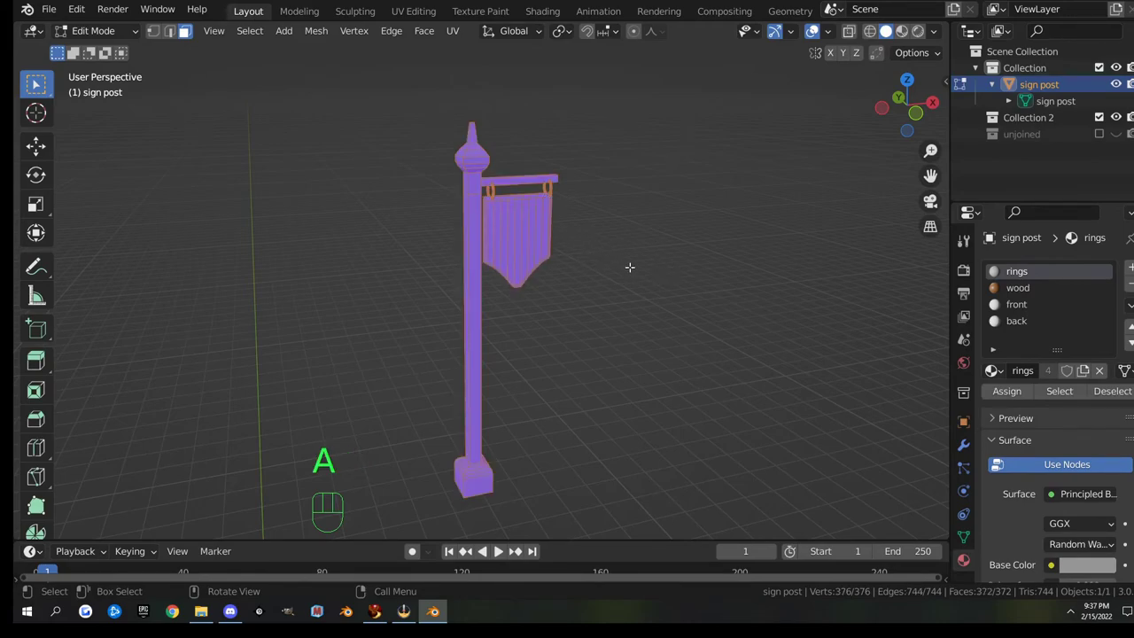
{"action": "key", "text": "shift+n"}
{"action": "middle_click_drag", "start_coordinate": [404, 233], "coordinate": [443, 219]}
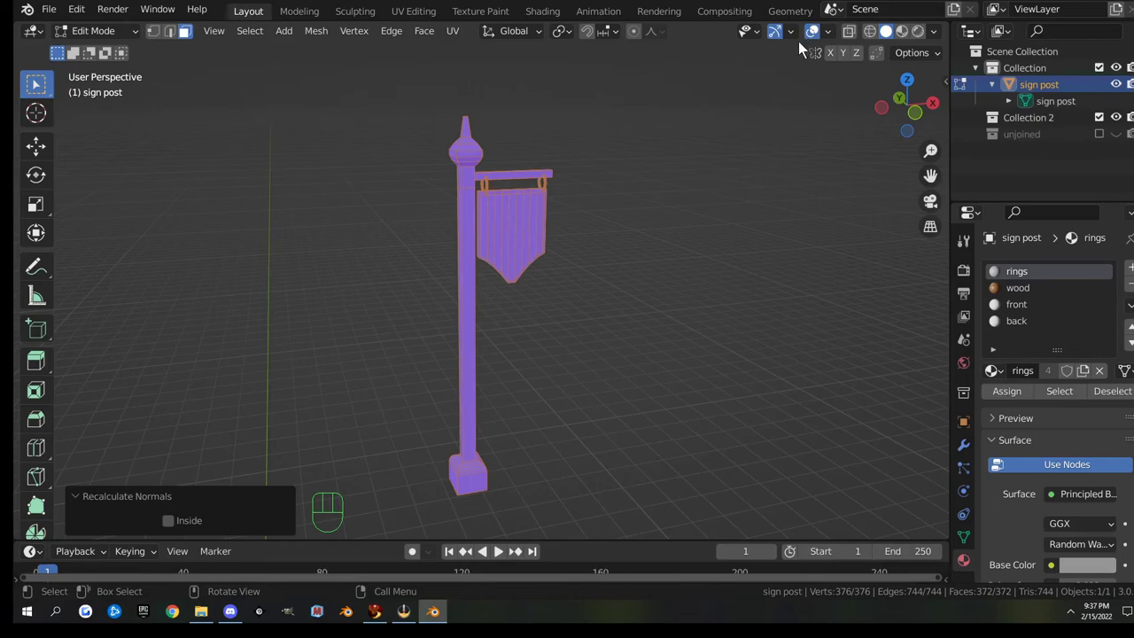
Disable the Face Orientation overlay and return to material preview shading in Object Mode.
{"action": "left_click", "coordinate": [827, 32]}
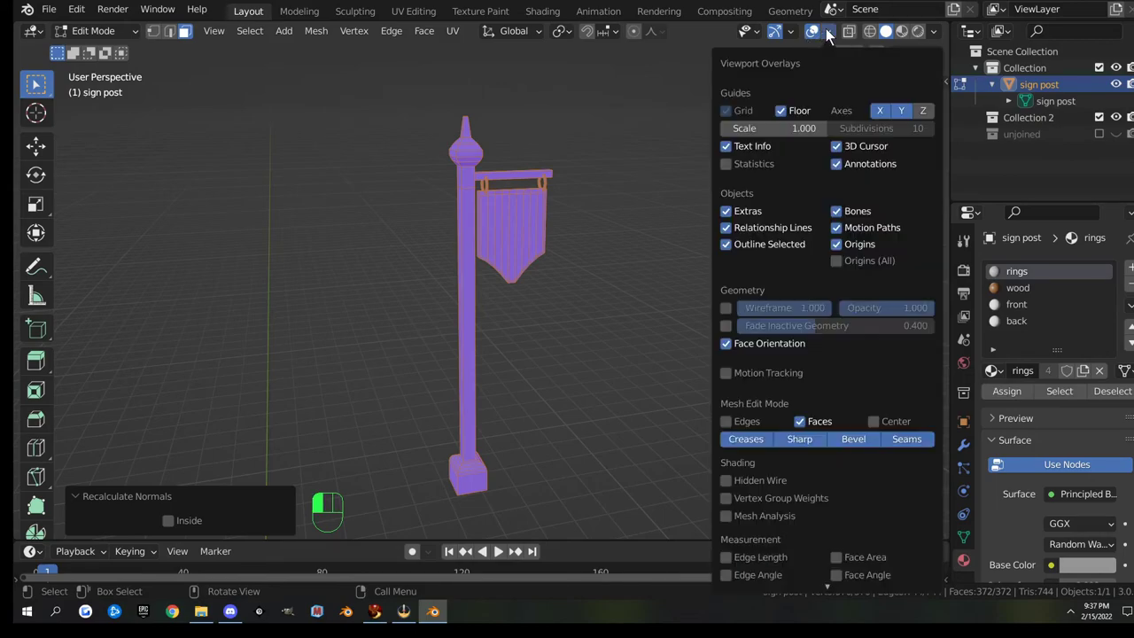
{"action": "left_click", "coordinate": [727, 343]}
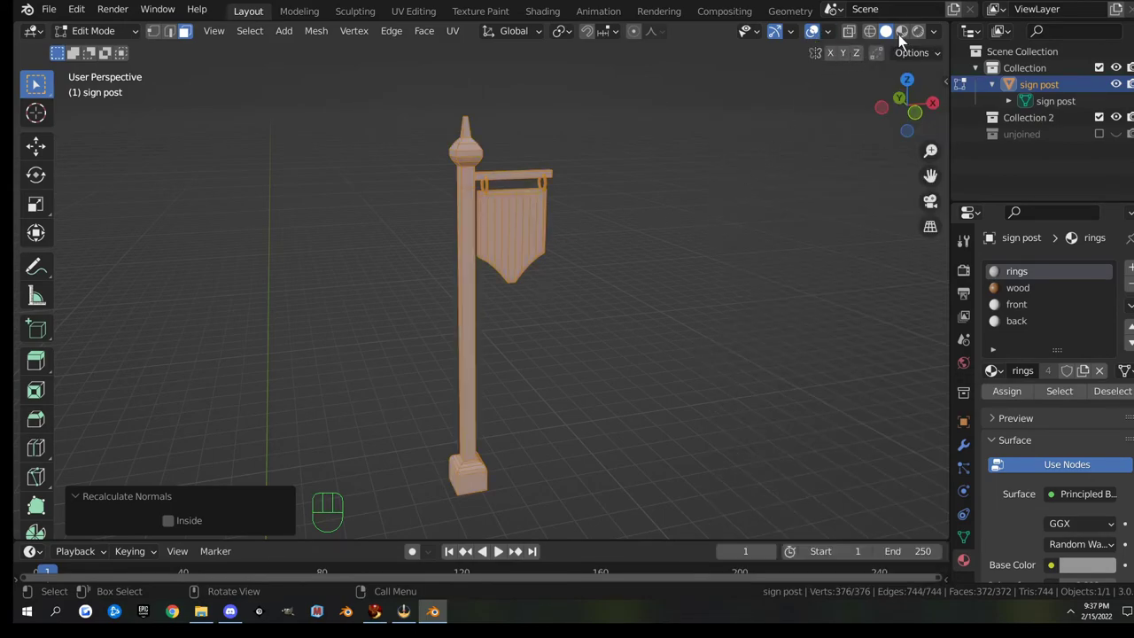
{"action": "left_click", "coordinate": [902, 32]}
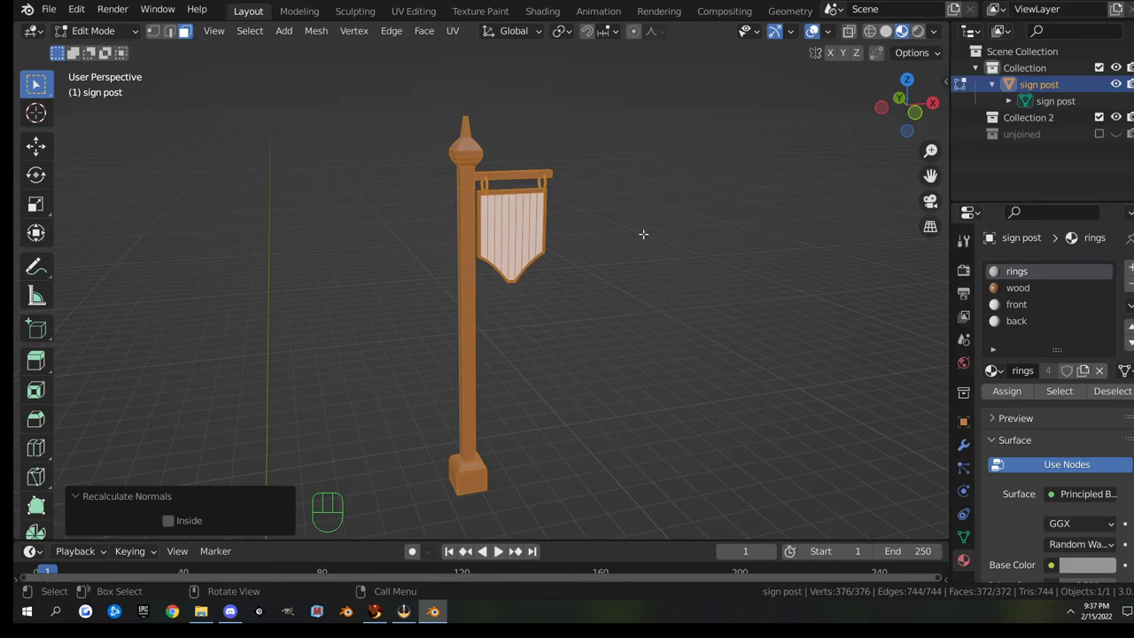
{"action": "key", "text": "Tab"}
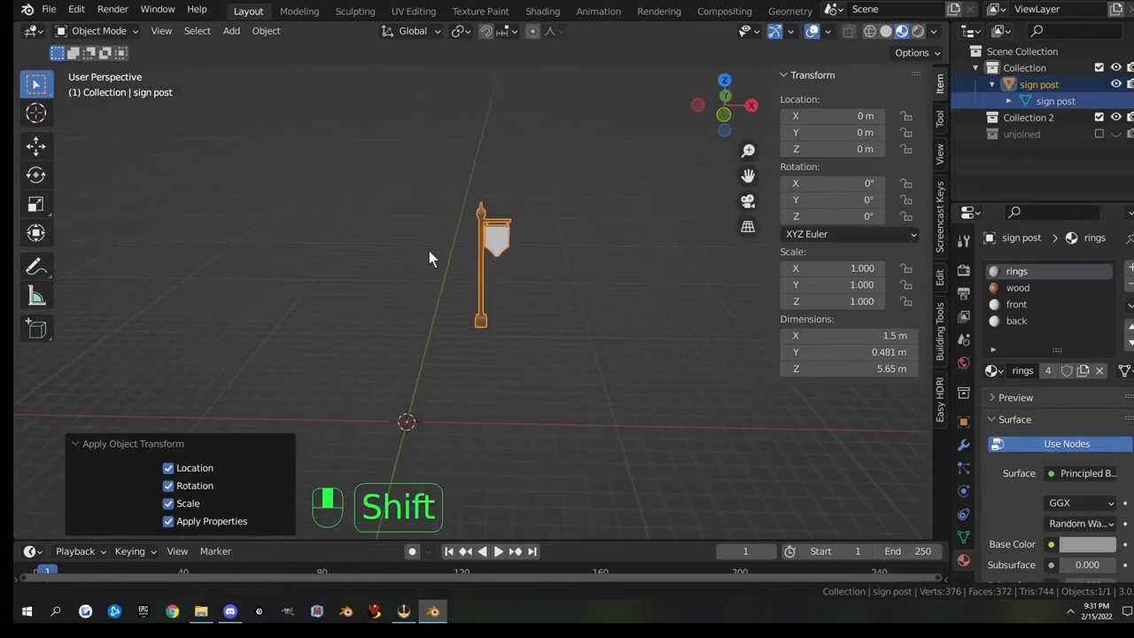
Start a Collada (.dae) export of the sign post using the "sl+open sim static" operator preset.
{"action": "middle_click_drag", "start_coordinate": [429, 251], "coordinate": [409, 280], "text": "shift"}
{"action": "scroll", "coordinate": [408, 280], "scroll_direction": "up", "scroll_amount": 4}
{"action": "middle_click_drag", "start_coordinate": [299, 235], "coordinate": [297, 222]}
{"action": "left_click", "coordinate": [49, 9]}
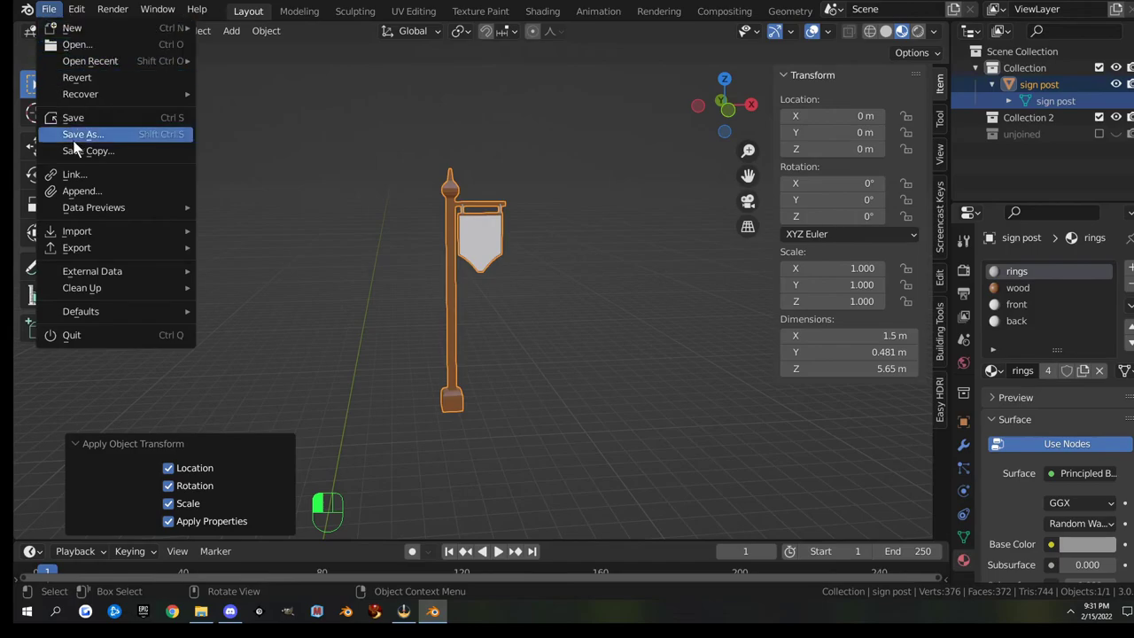
{"action": "mouse_move", "coordinate": [120, 249]}
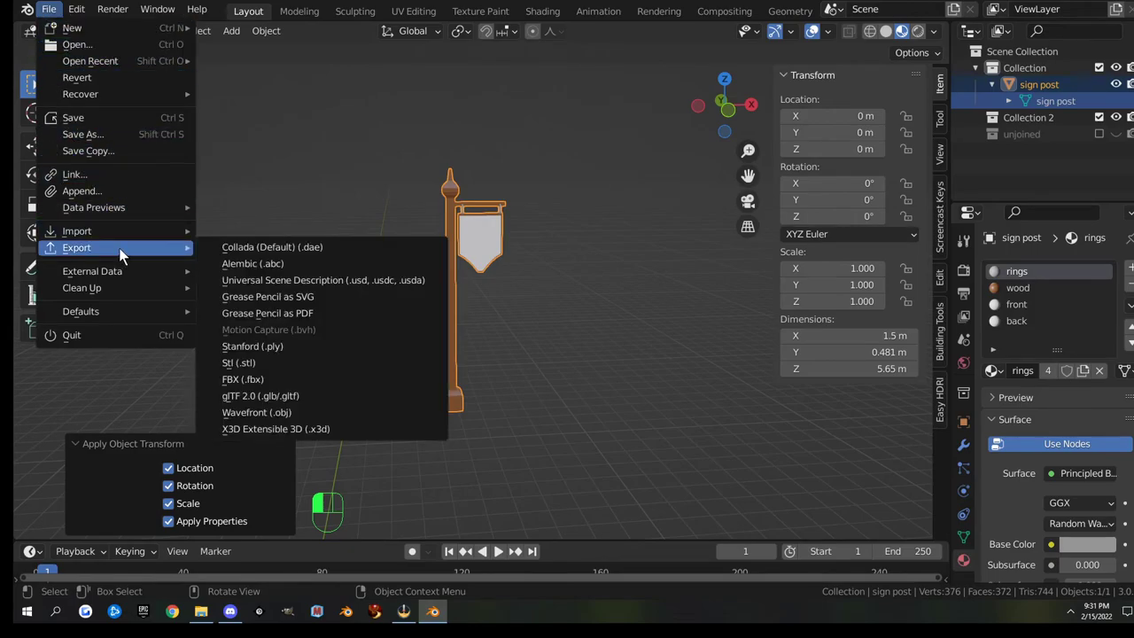
{"action": "left_click", "coordinate": [284, 247]}
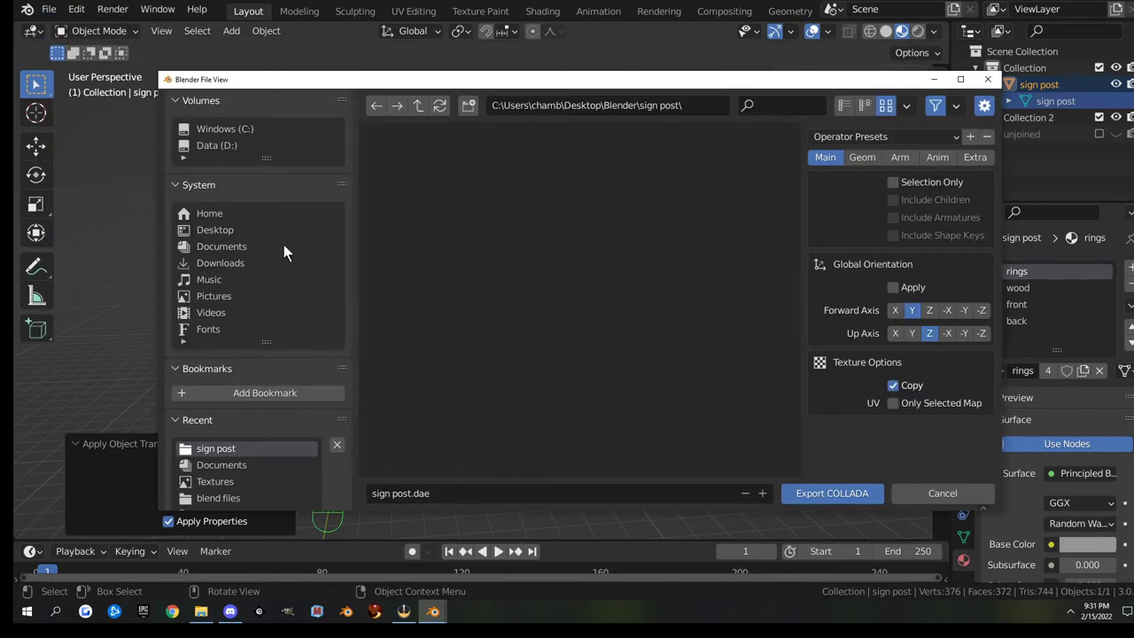
{"action": "left_click", "coordinate": [869, 137]}
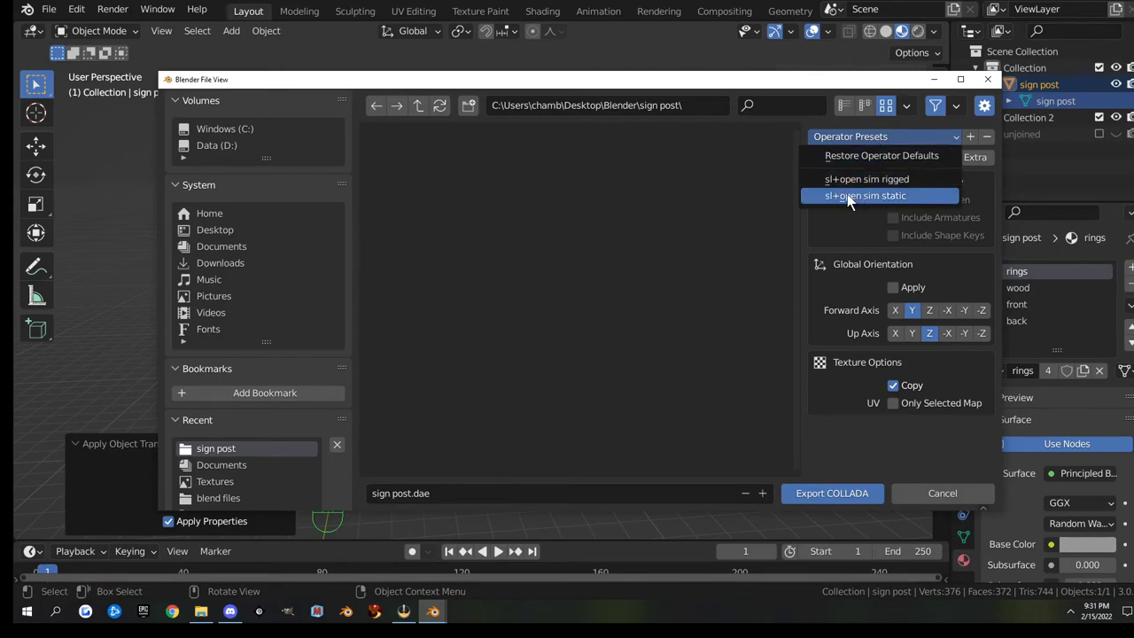
{"action": "left_click", "coordinate": [875, 196]}
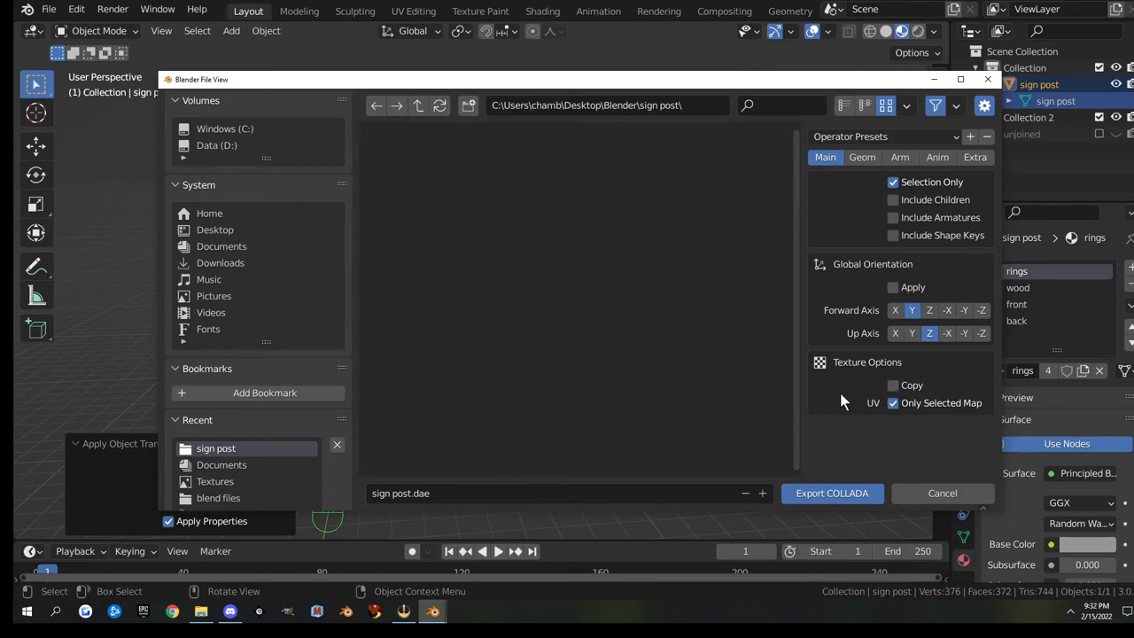
Choose the "sign post" folder inside the Desktop's Blender folder as the export destination.
{"action": "left_click", "coordinate": [224, 231]}
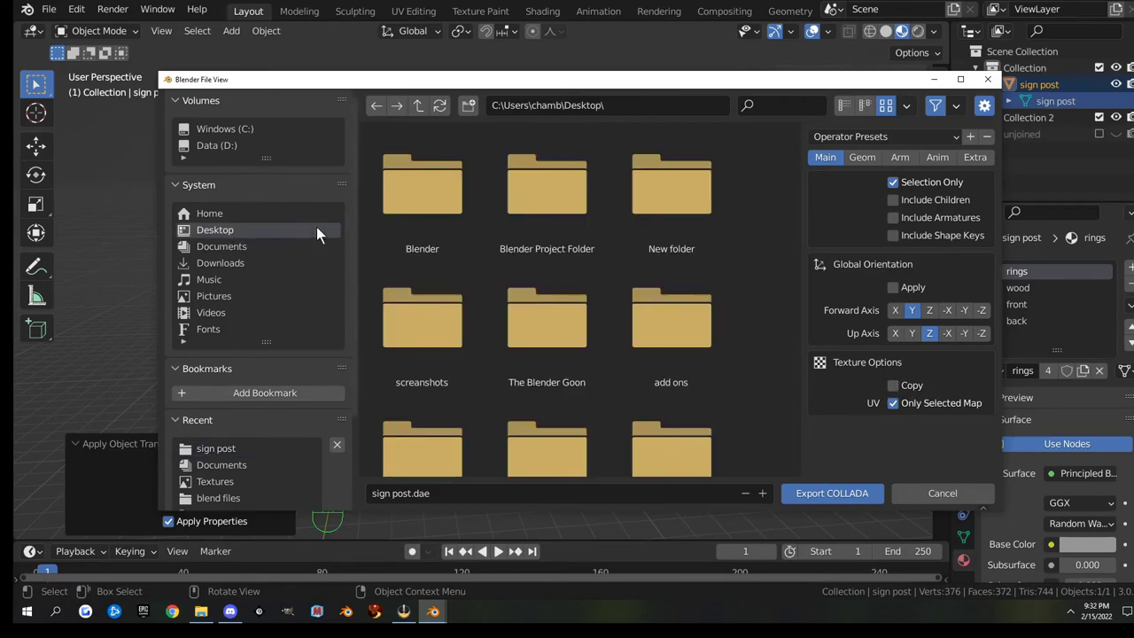
{"action": "double_click", "coordinate": [437, 198]}
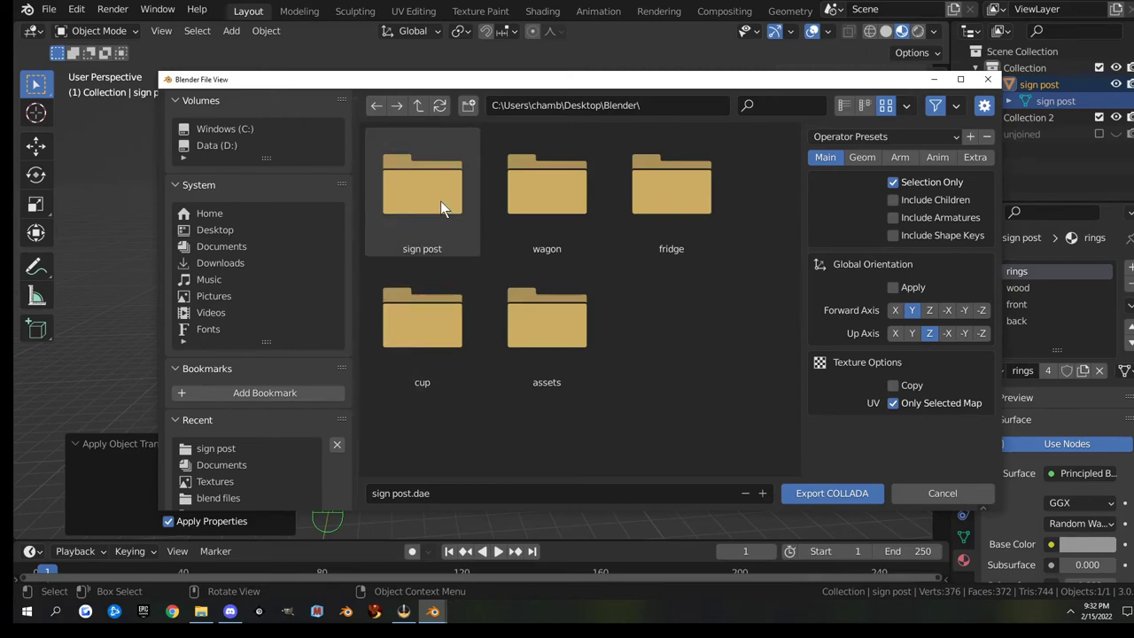
{"action": "double_click", "coordinate": [441, 201]}
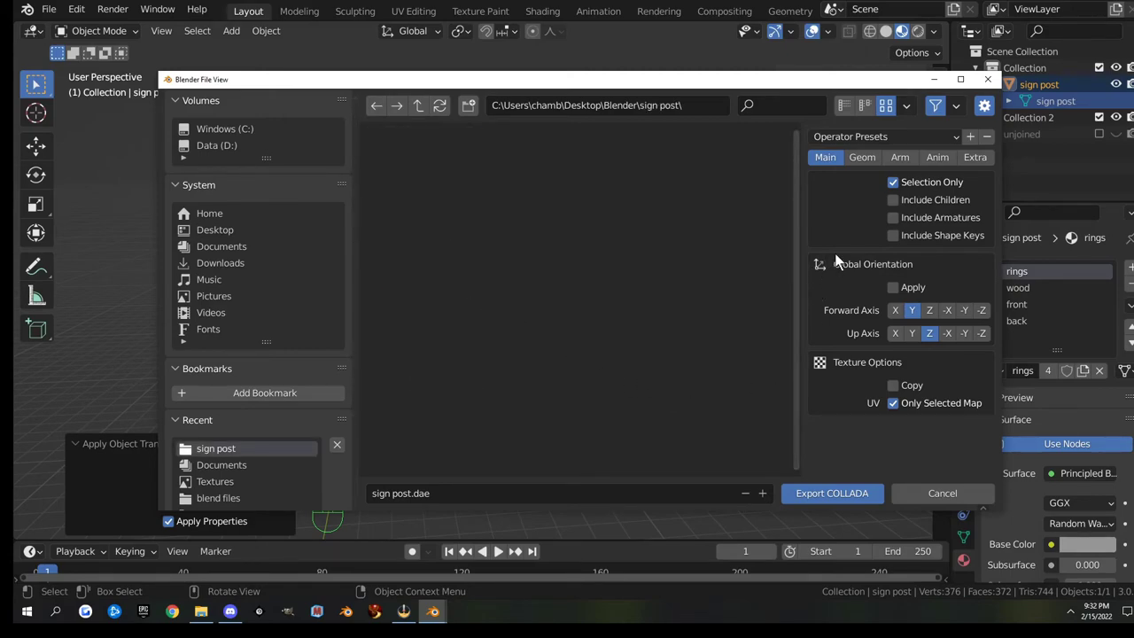
Add a new folder to the Blender folder, and export the model as "sign post.dae" into the existing "sign post" folder.
{"action": "left_click", "coordinate": [376, 108]}
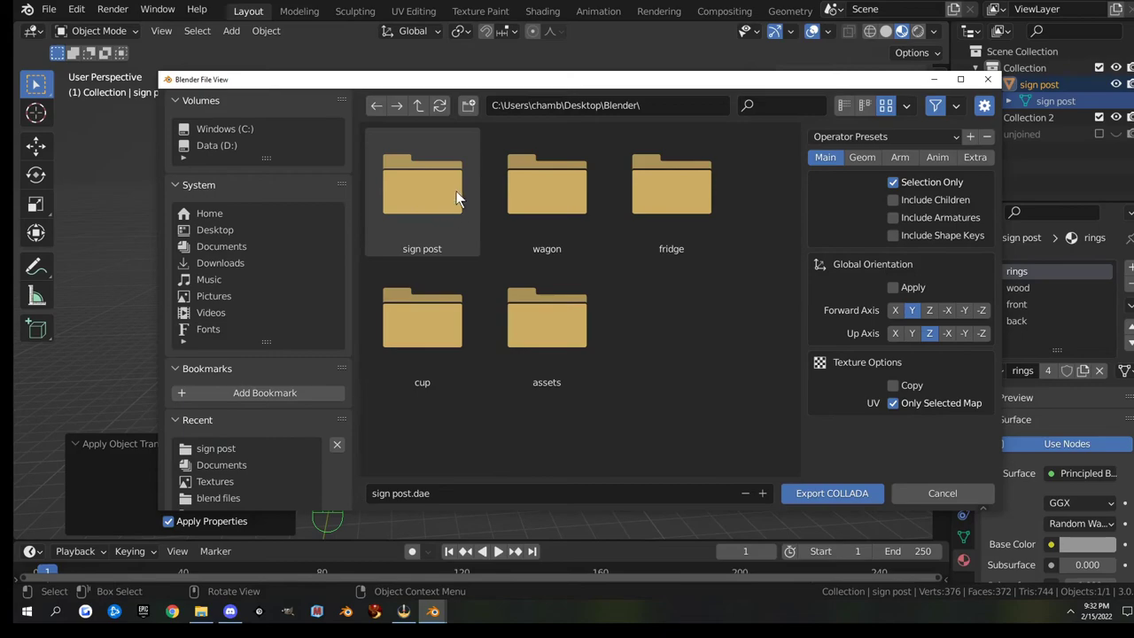
{"action": "left_click", "coordinate": [470, 104]}
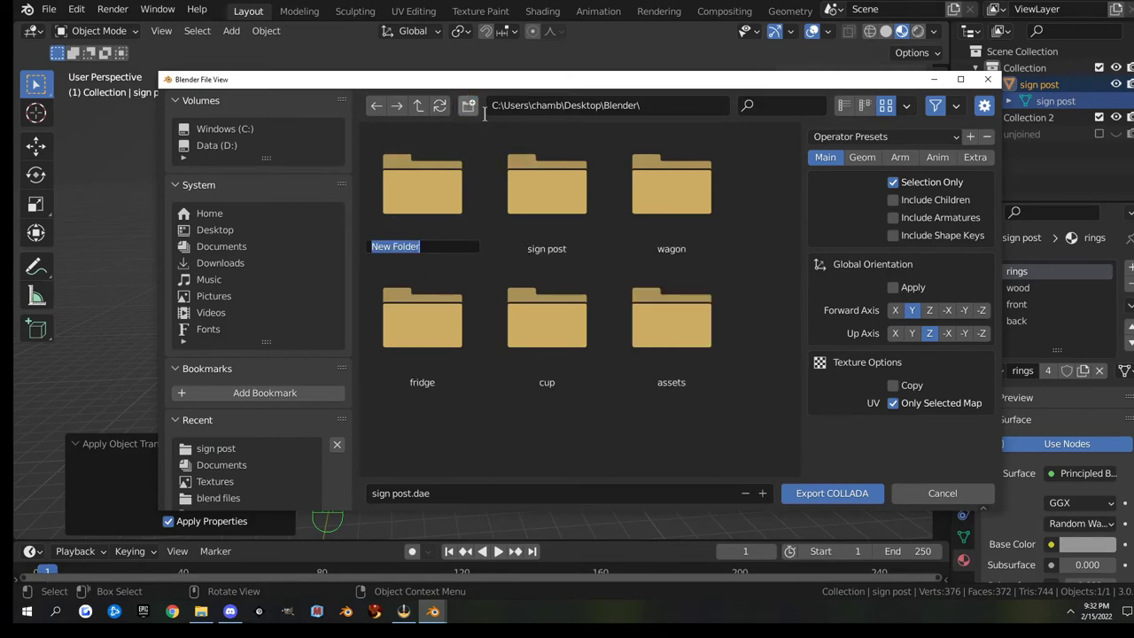
{"action": "left_click", "coordinate": [553, 212]}
{"action": "double_click", "coordinate": [555, 205]}
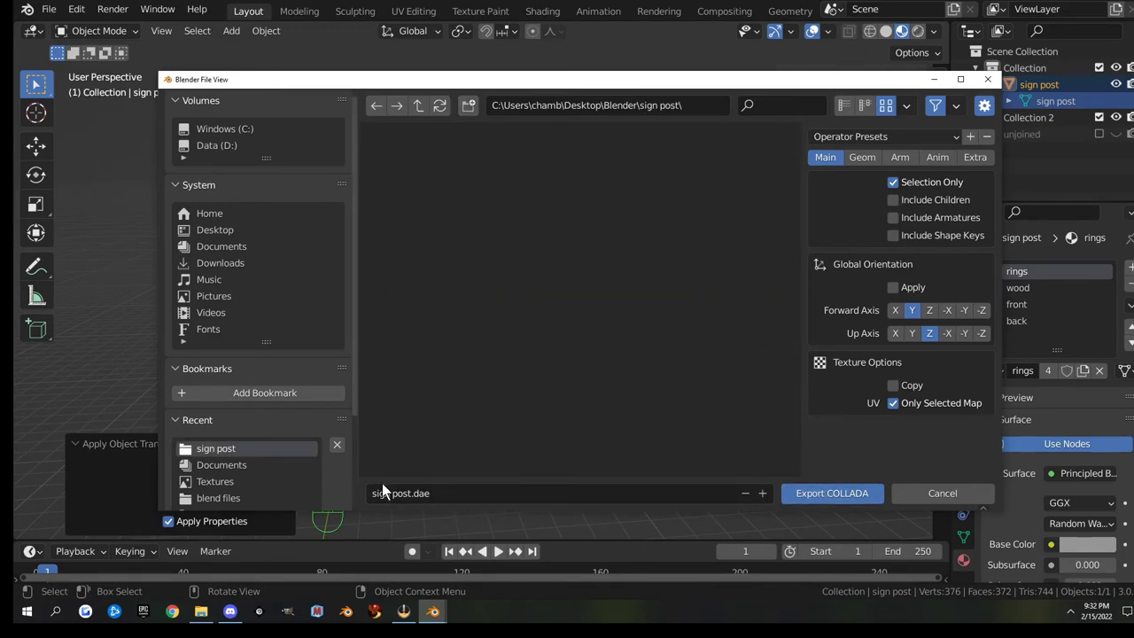
{"action": "left_click", "coordinate": [826, 493]}
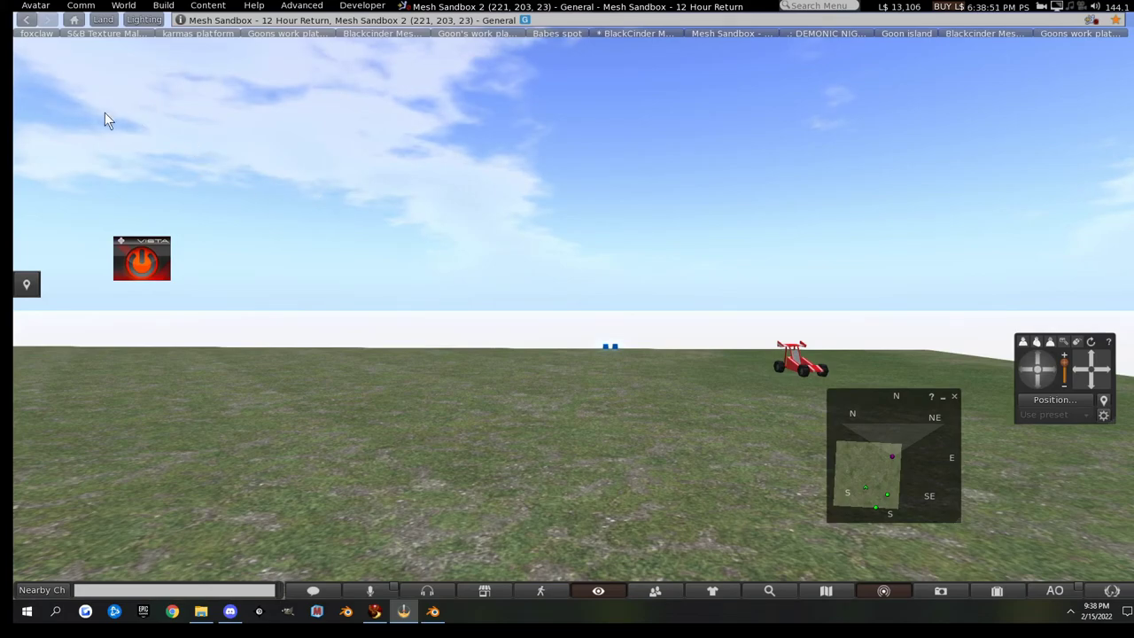
Switch to the Second Life viewer, load "sign post.dae" for a mesh model upload and inspect the model in the preview.
{"action": "left_click", "coordinate": [163, 6]}
{"action": "mouse_move", "coordinate": [200, 204]}
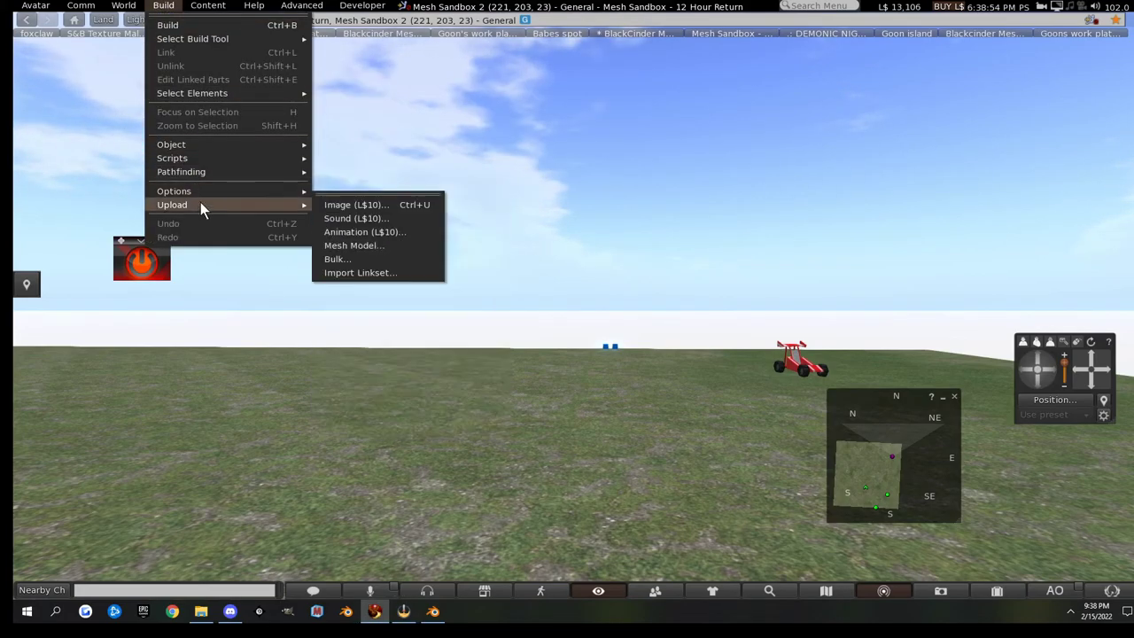
{"action": "left_click", "coordinate": [376, 246]}
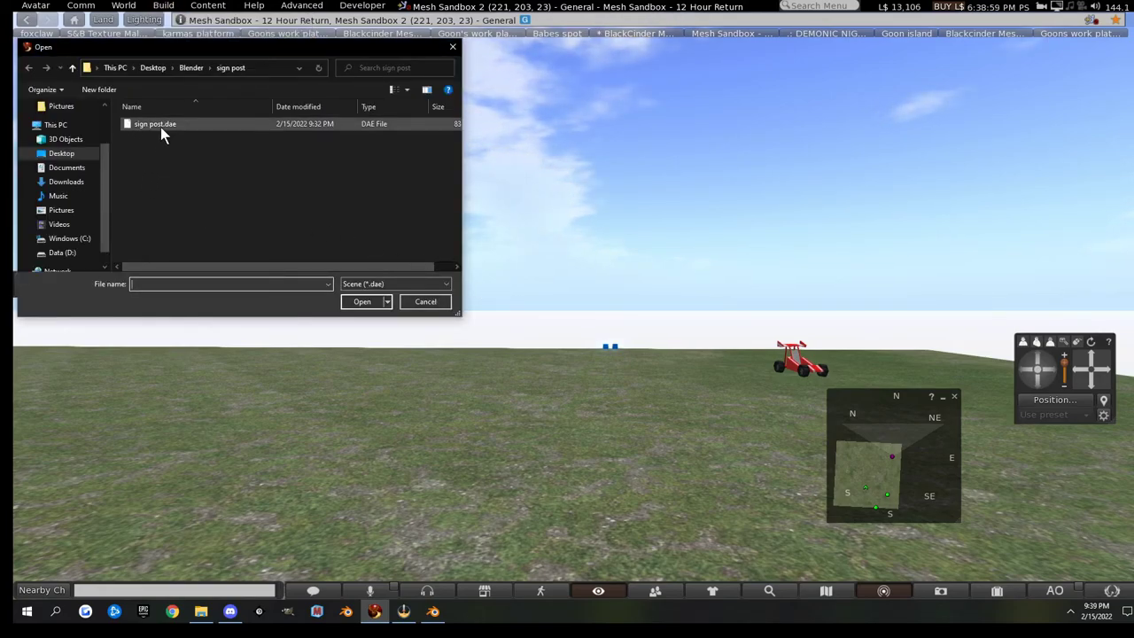
{"action": "double_click", "coordinate": [160, 126]}
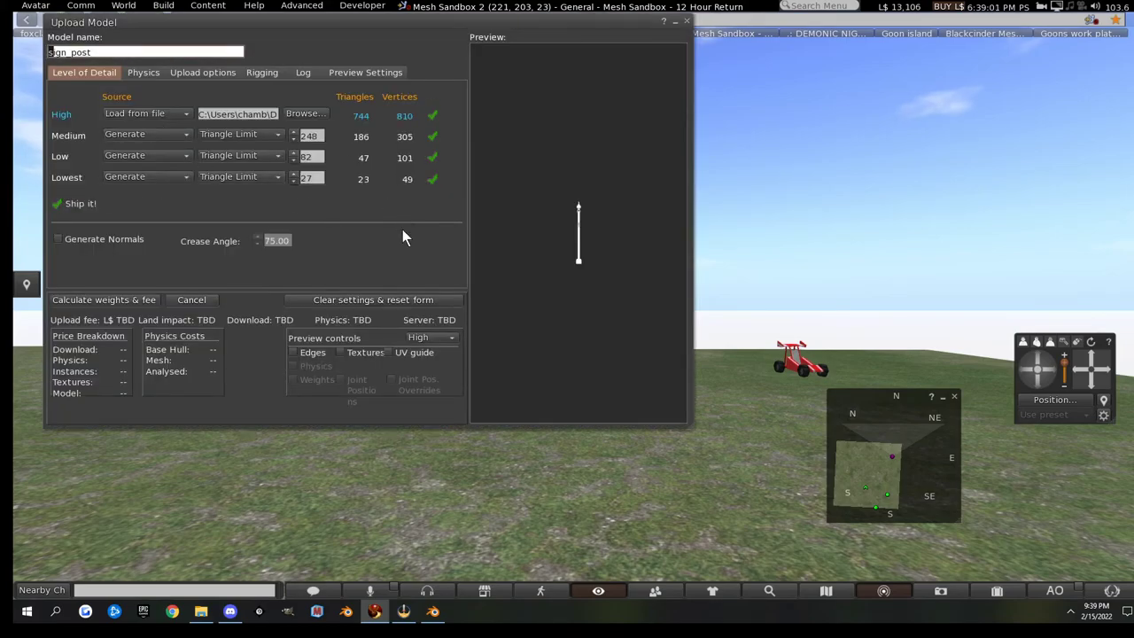
{"action": "scroll", "coordinate": [552, 332], "scroll_direction": "up", "scroll_amount": 5}
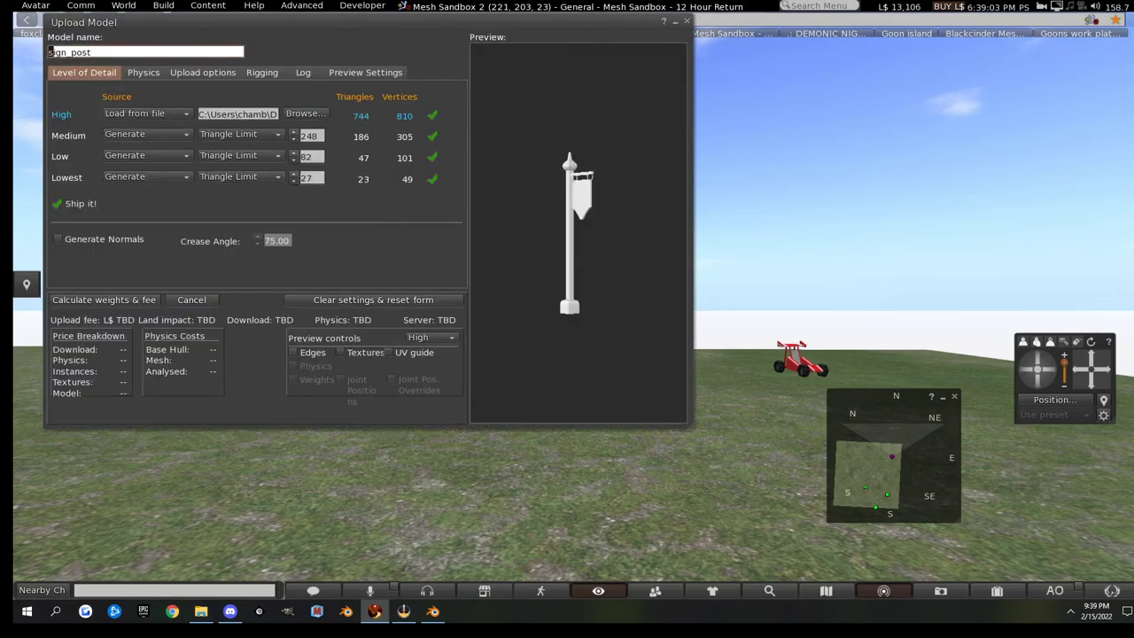
{"action": "left_click_drag", "start_coordinate": [606, 266], "coordinate": [673, 265]}
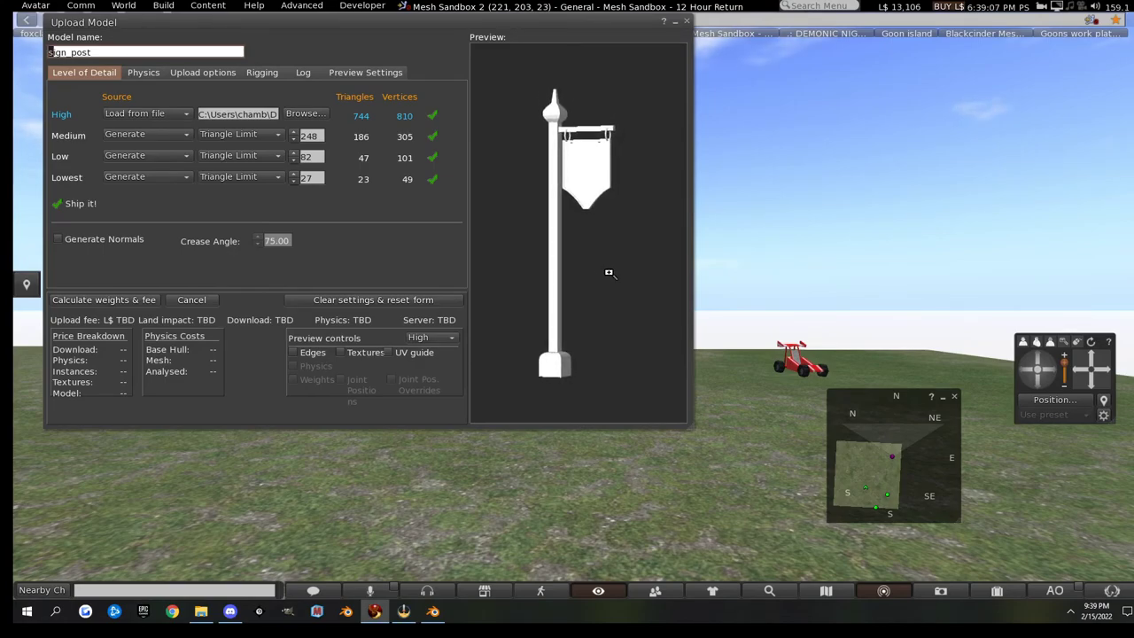
{"action": "mouse_move", "coordinate": [635, 298]}
{"action": "left_mouse_down"}
{"action": "mouse_move", "coordinate": [634, 345]}
{"action": "mouse_move", "coordinate": [635, 301]}
{"action": "mouse_move", "coordinate": [674, 301]}
{"action": "mouse_move", "coordinate": [625, 297]}
{"action": "left_mouse_up"}
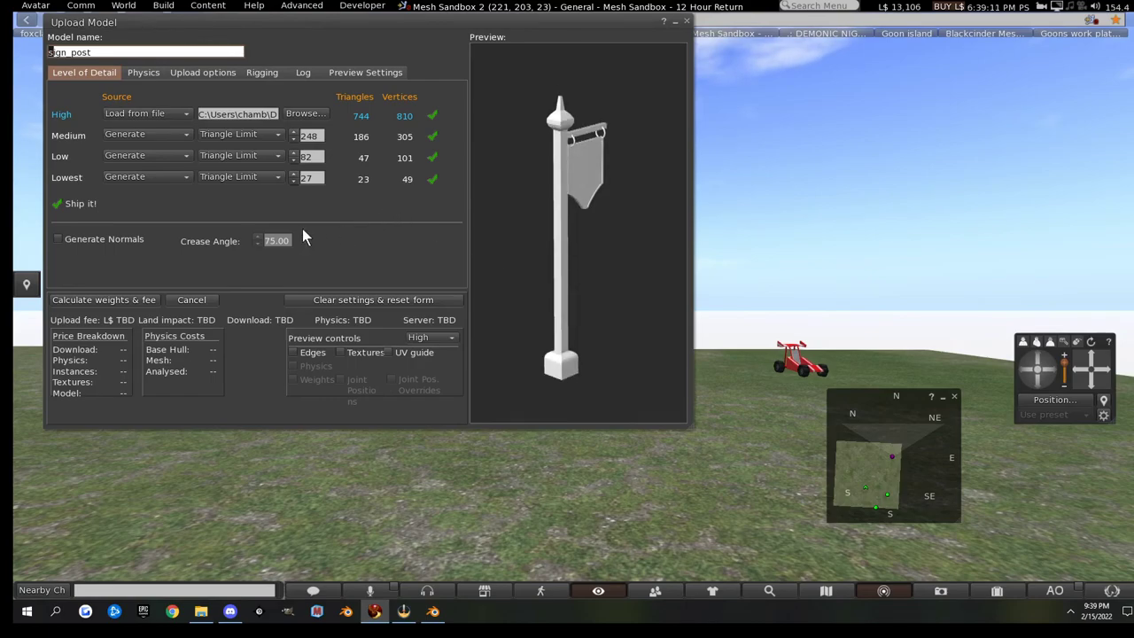
Pick Cube as the physics model for the sign post upload and check the physics shape around the model in the preview.
{"action": "left_click", "coordinate": [136, 72]}
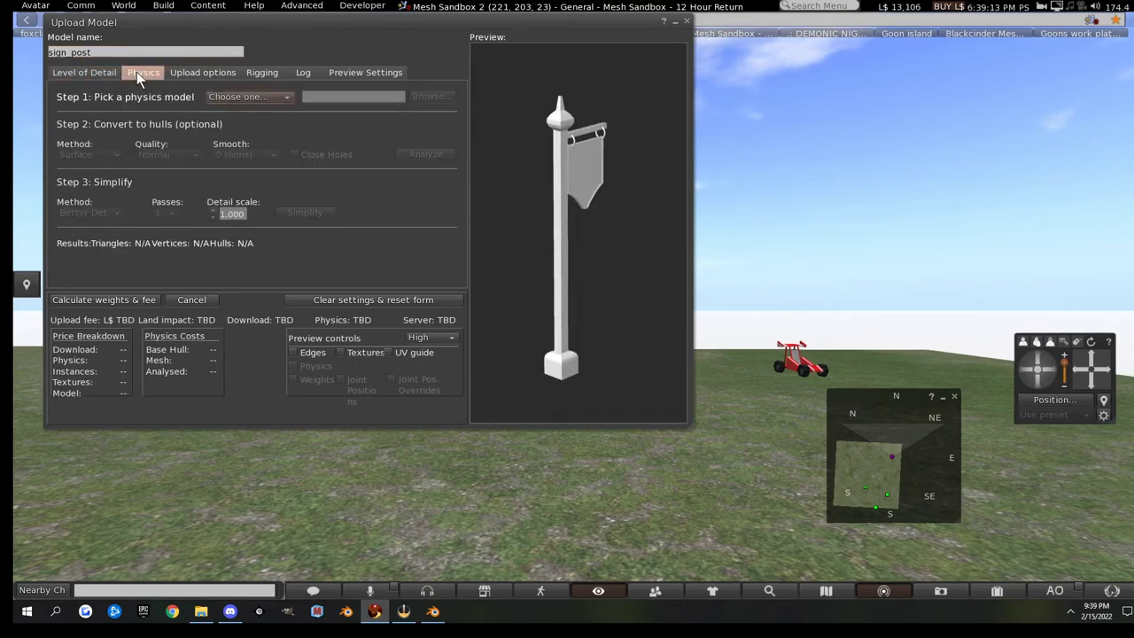
{"action": "left_click", "coordinate": [267, 94]}
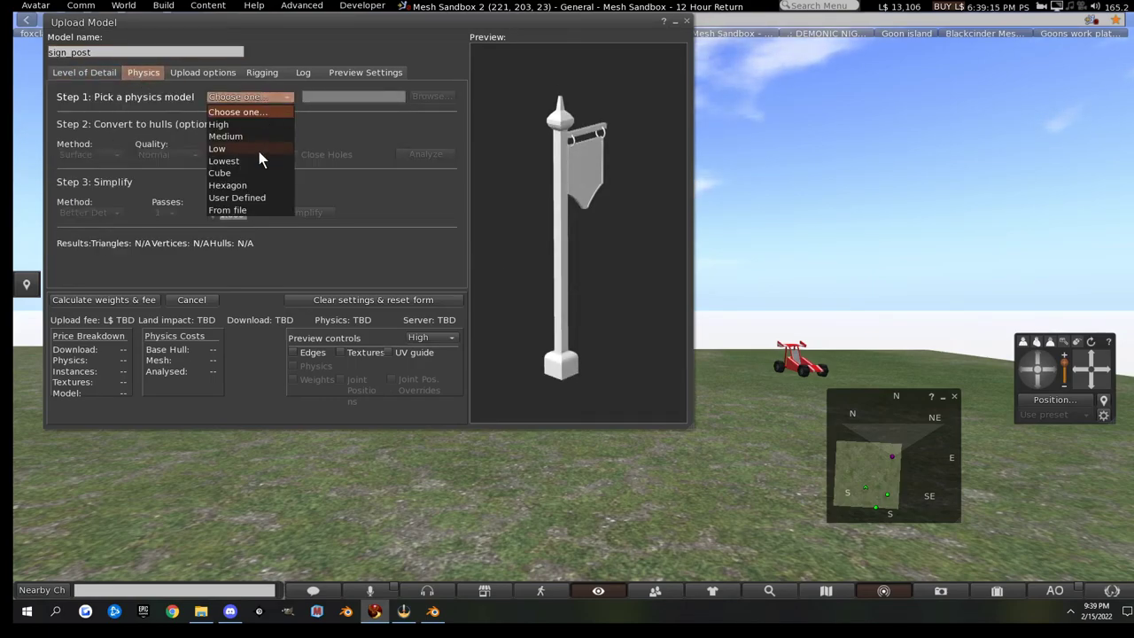
{"action": "left_click", "coordinate": [230, 171]}
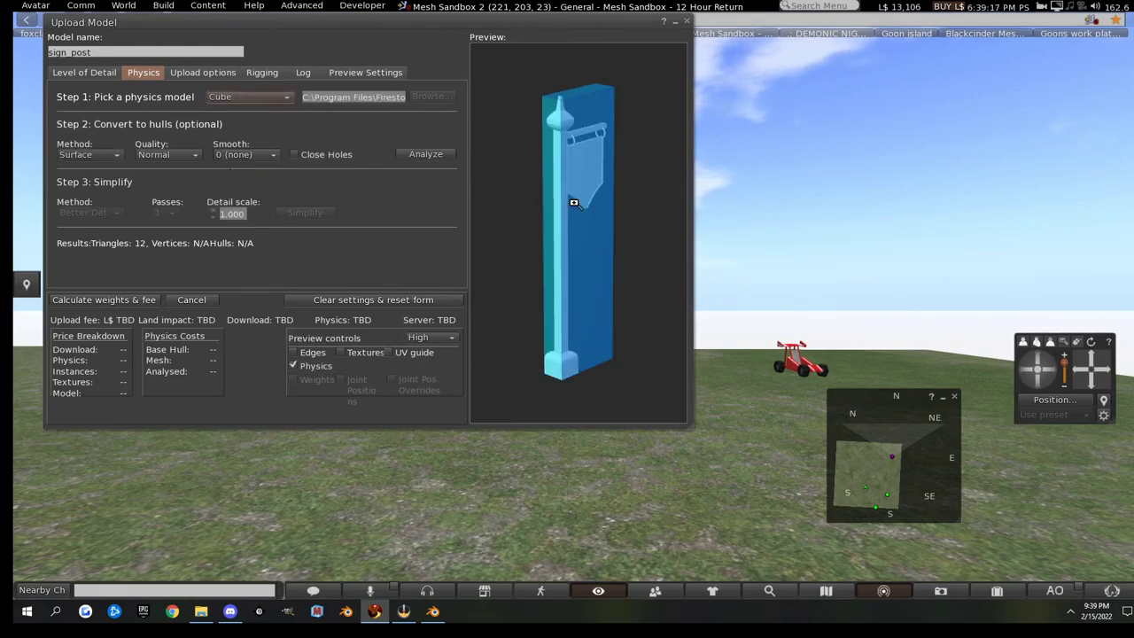
{"action": "scroll", "coordinate": [573, 204], "scroll_direction": "up", "scroll_amount": 5}
{"action": "scroll", "coordinate": [573, 204], "scroll_direction": "down", "scroll_amount": 5}
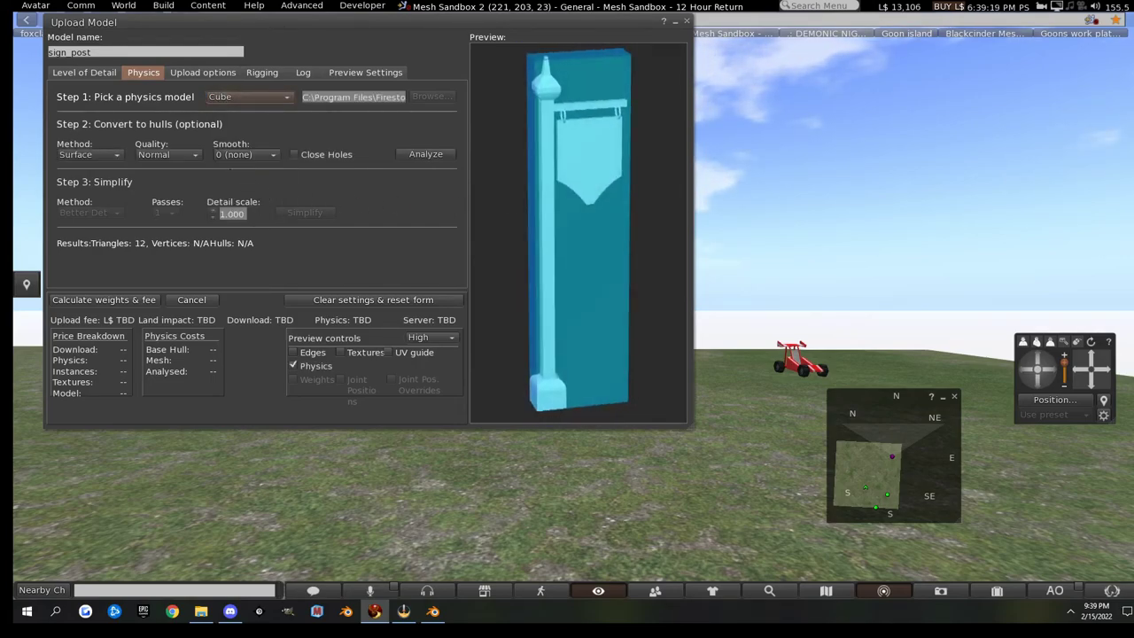
Set the Lowest level of detail's triangle limit to 4, then upload the model after calculating its weights and fee.
{"action": "left_click", "coordinate": [86, 71]}
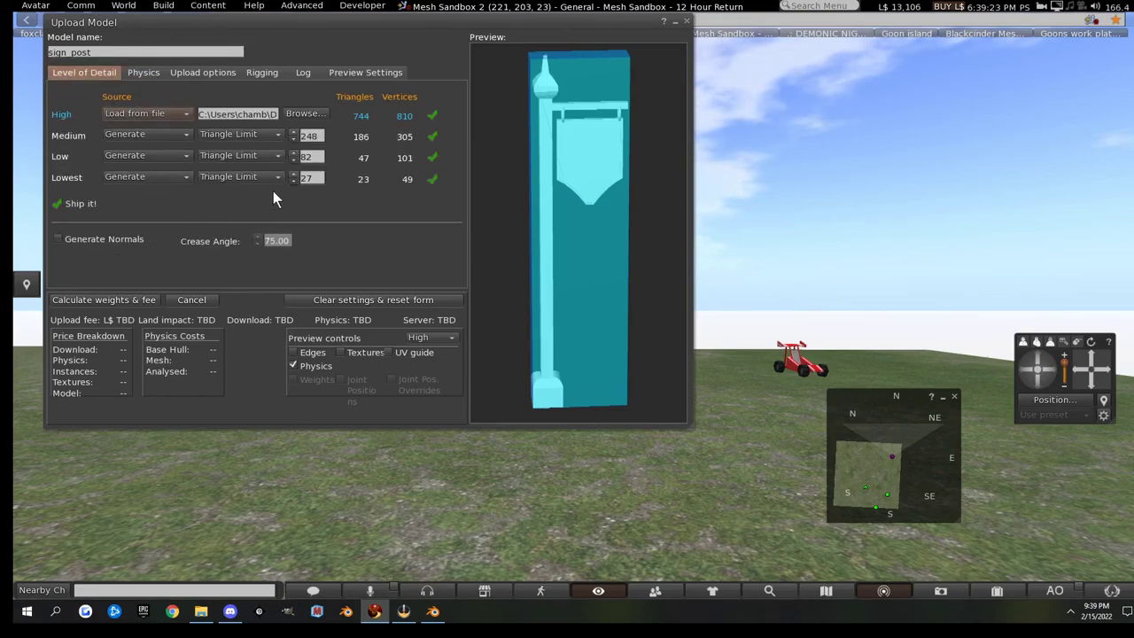
{"action": "left_click", "coordinate": [294, 181]}
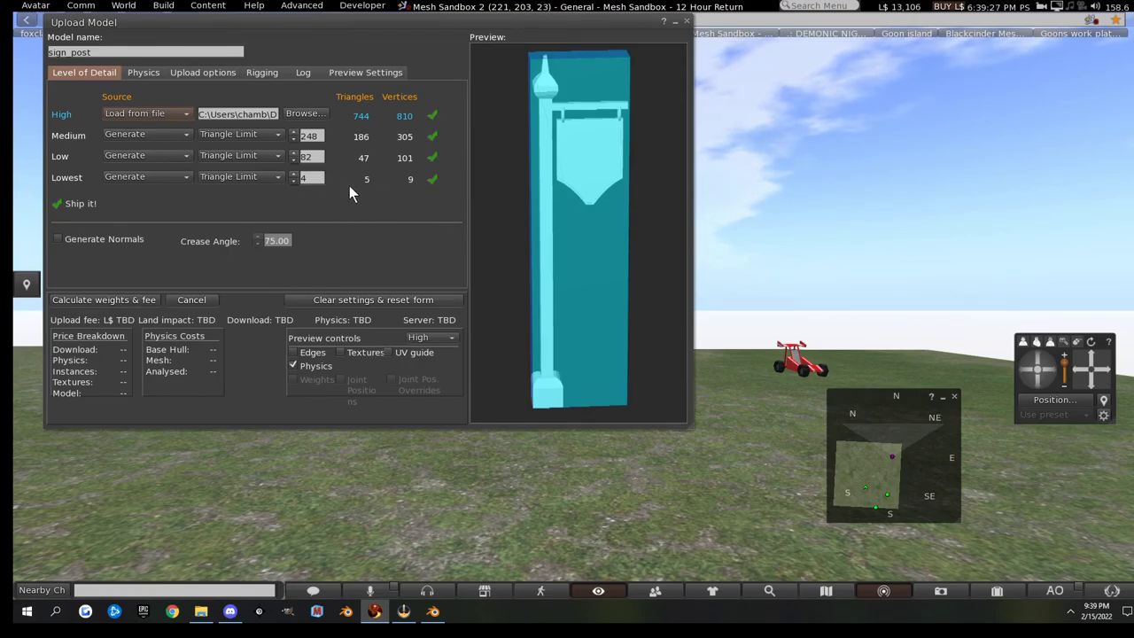
{"action": "left_click", "coordinate": [98, 300]}
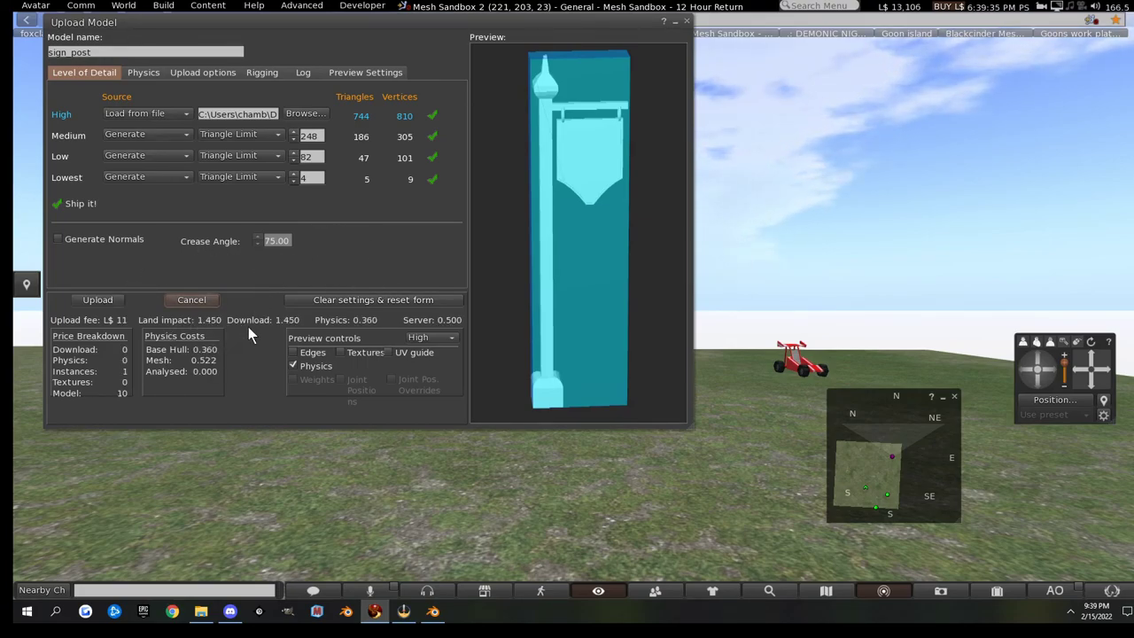
{"action": "left_click", "coordinate": [95, 300]}
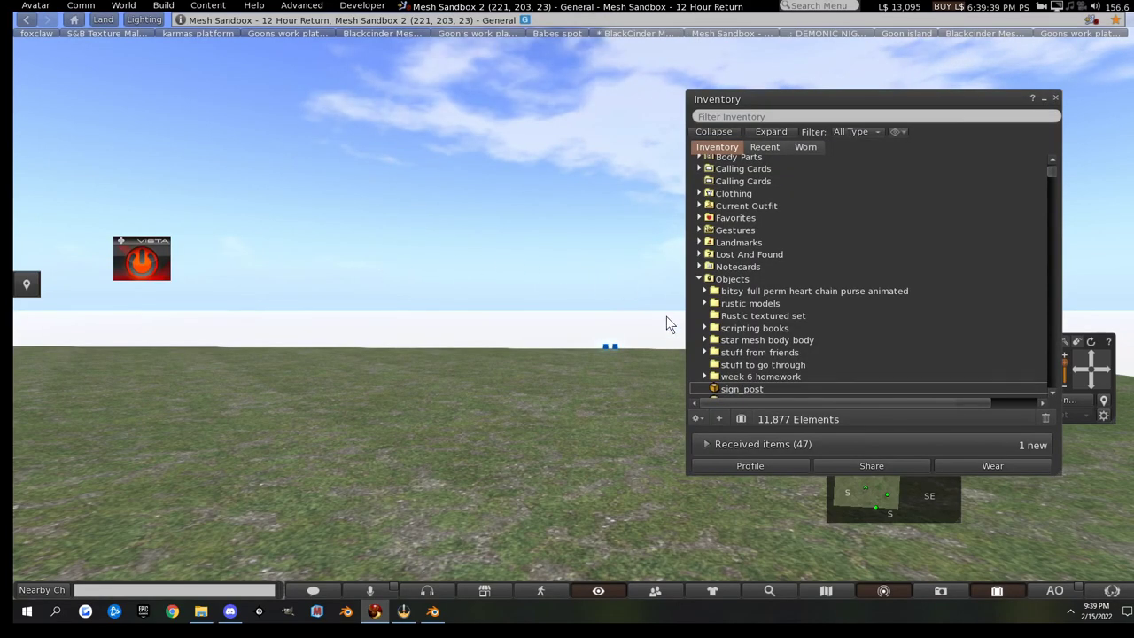
Place the uploaded sign_post from the inventory on the sandbox ground and walk the avatar up to it.
{"action": "left_click_drag", "start_coordinate": [727, 393], "coordinate": [405, 496]}
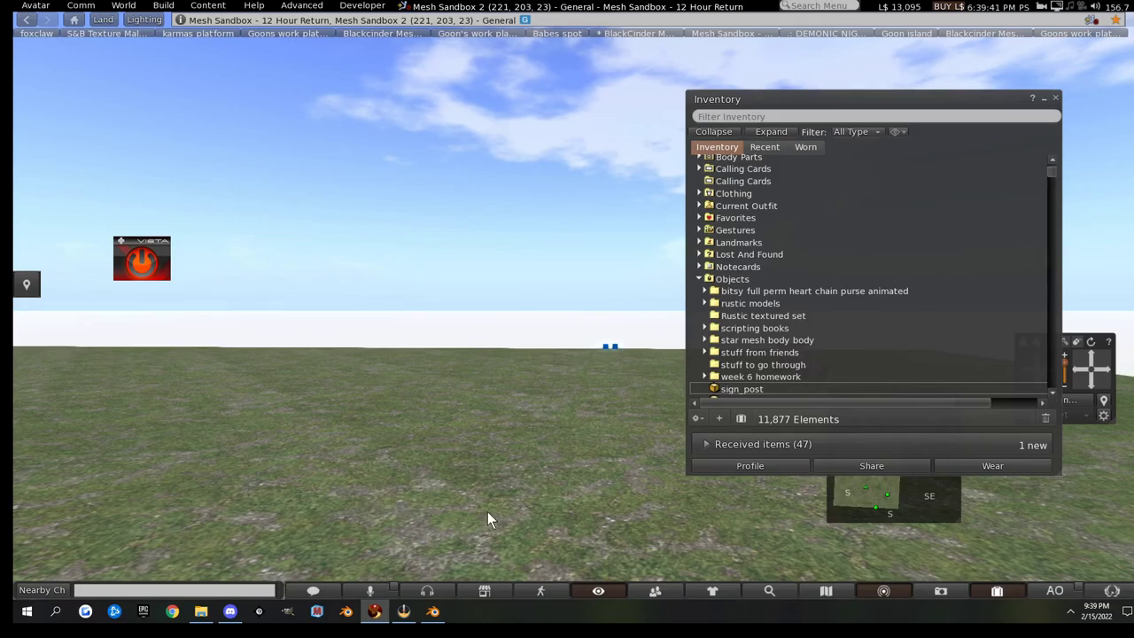
{"action": "key", "text": "Up"}
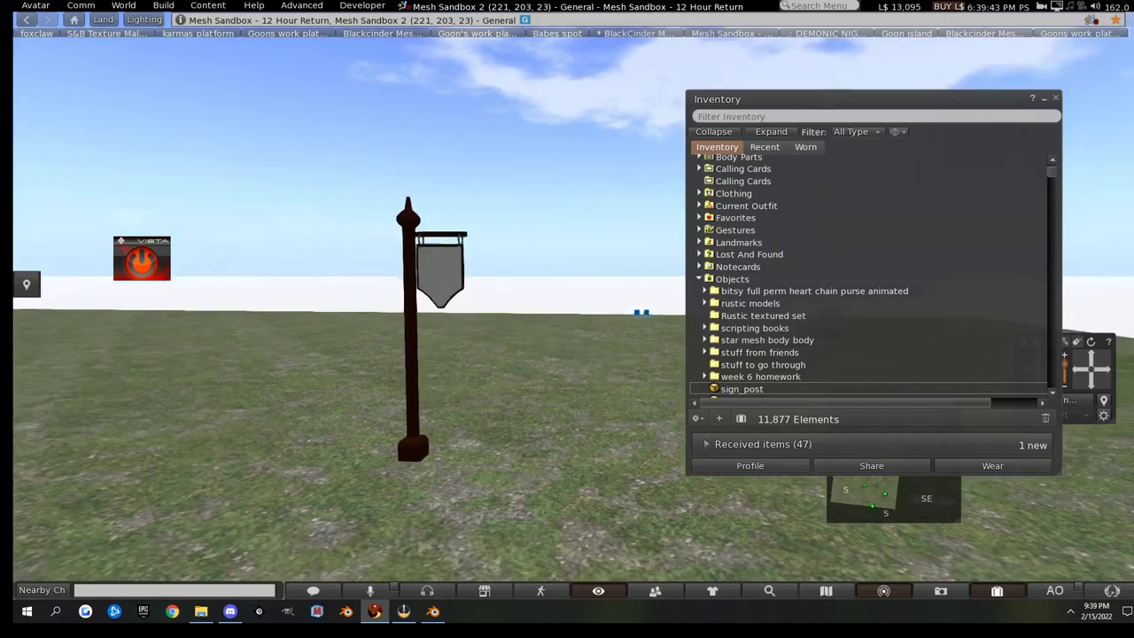
{"action": "key", "text": "Up"}
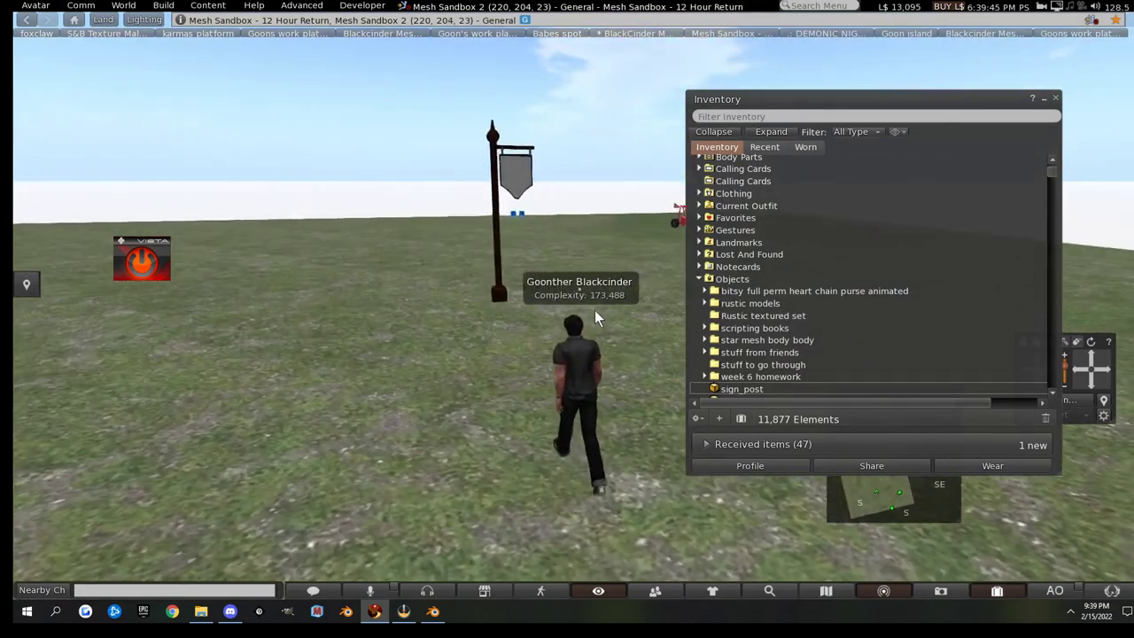
{"action": "key", "text": "Up"}
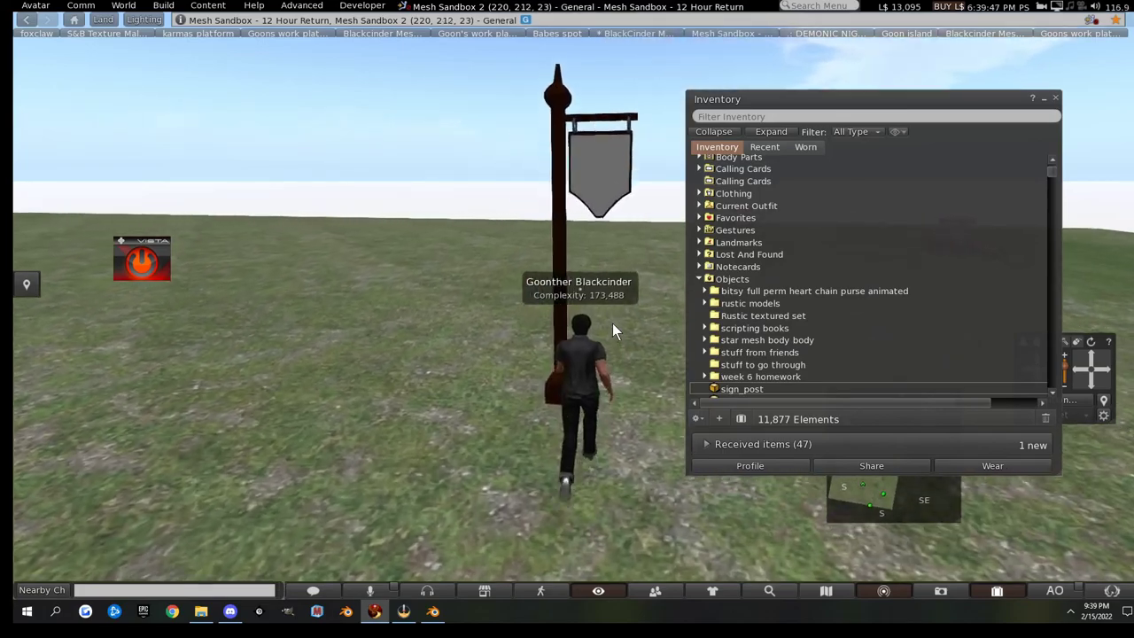
Edit the placed sign post and stretch it down proportionally to about 4.22 m tall, then finish editing.
{"action": "right_click", "coordinate": [578, 200]}
{"action": "left_click", "coordinate": [611, 232]}
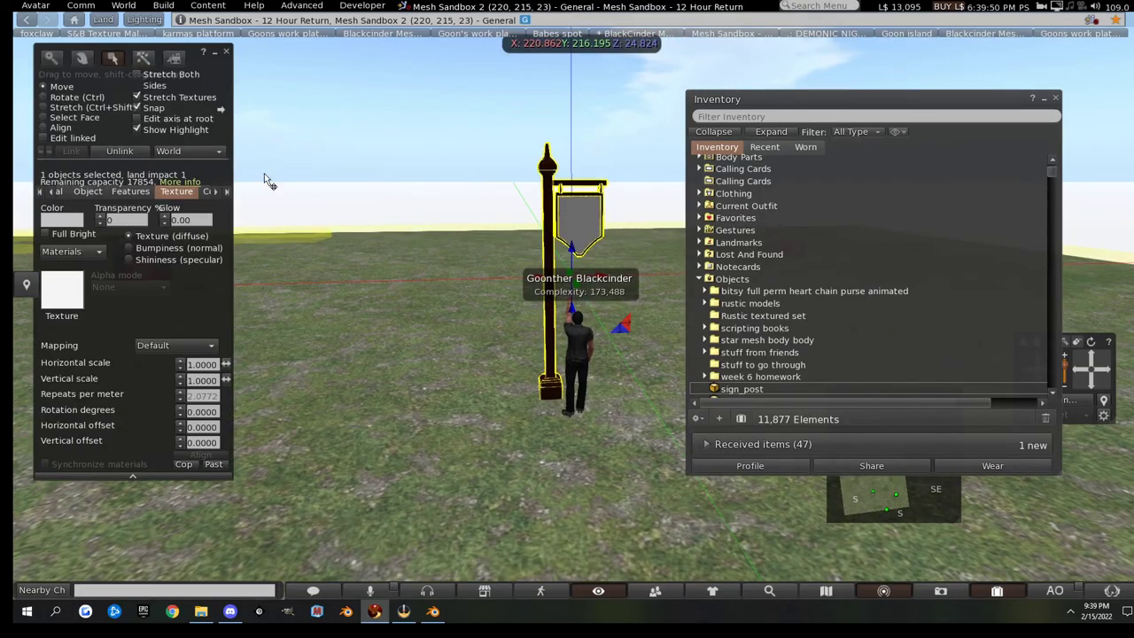
{"action": "left_click", "coordinate": [43, 107]}
{"action": "left_click_drag", "start_coordinate": [611, 145], "coordinate": [590, 214]}
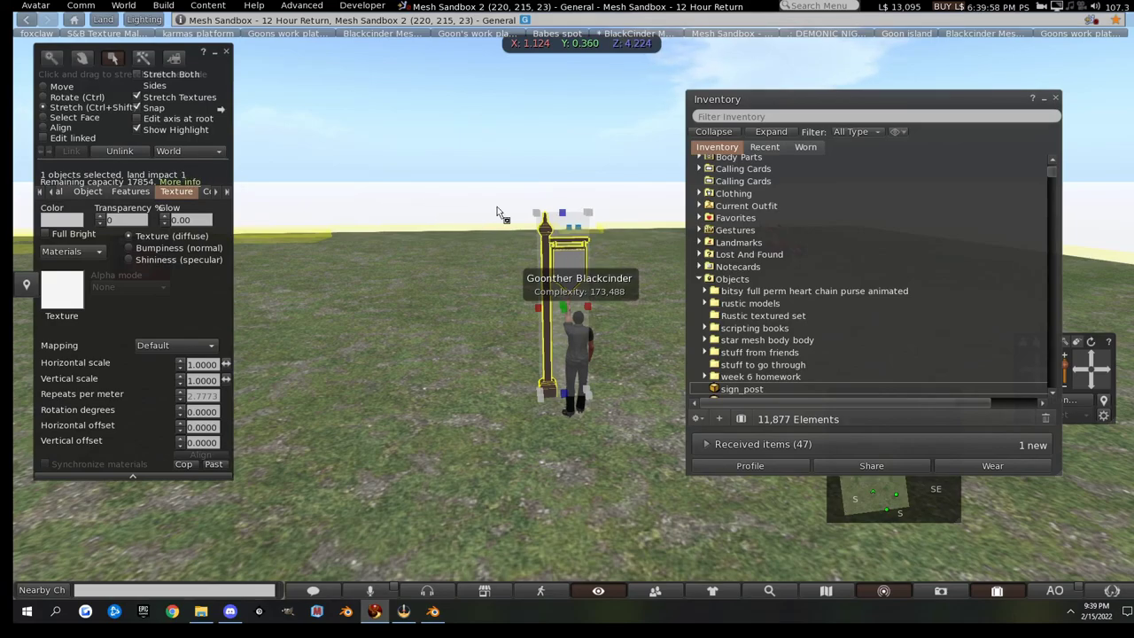
{"action": "left_click", "coordinate": [227, 53]}
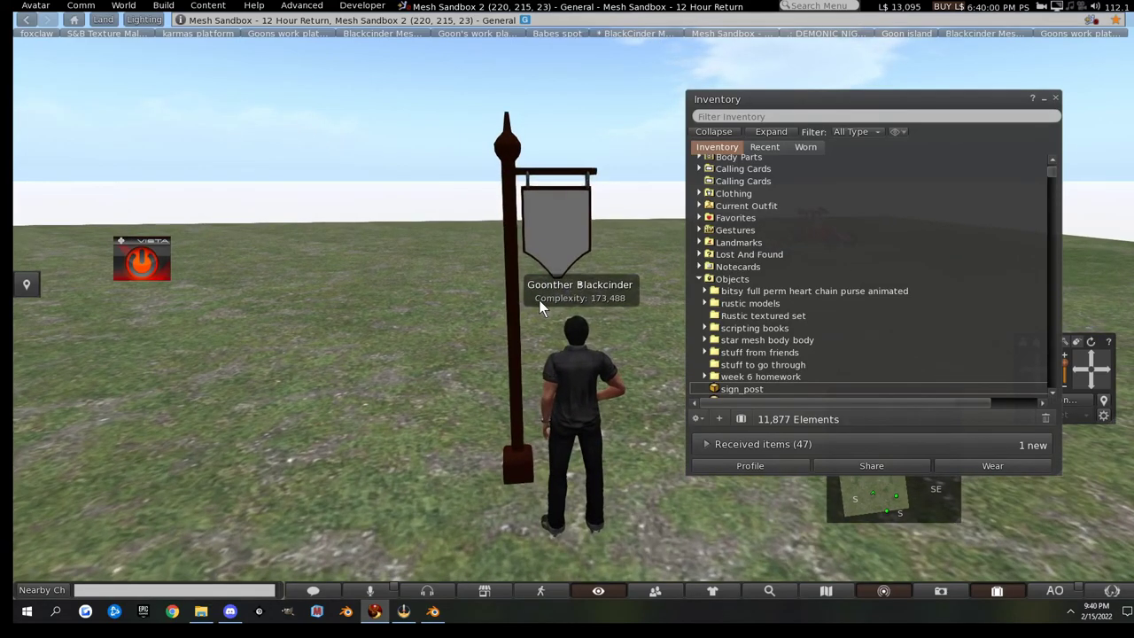